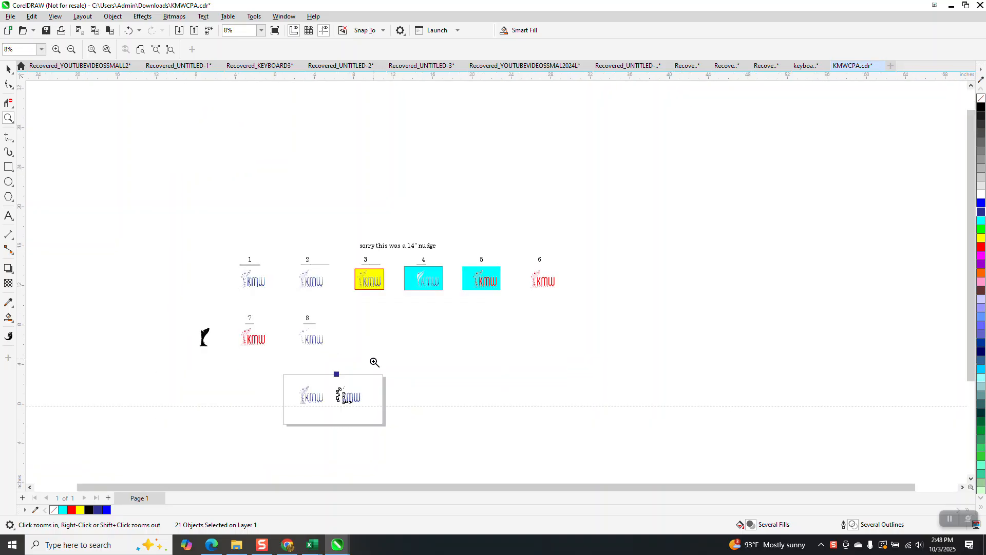
# Move the red wave-line curve nearest the lettering in logo 5 3 inches to the right
pyautogui.click(390, 360)
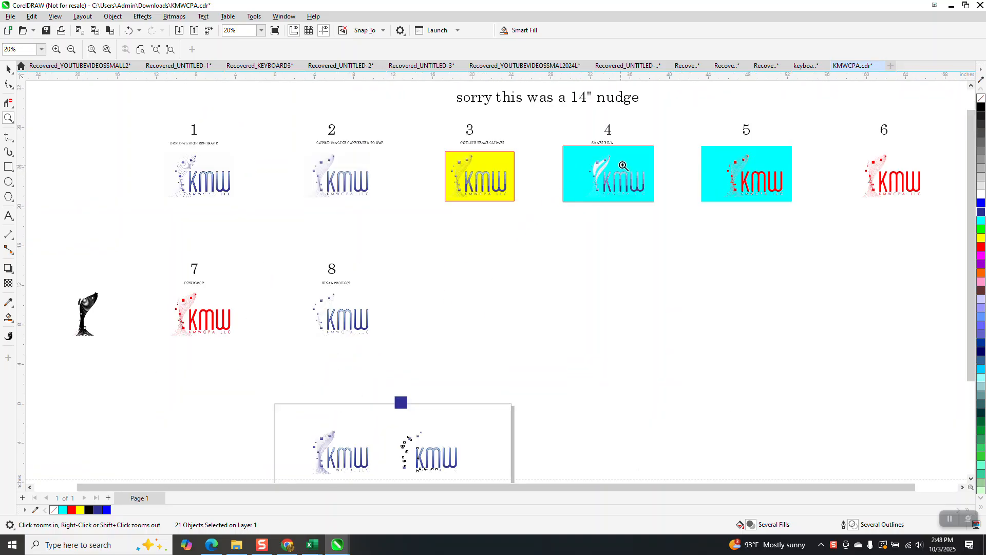
pyautogui.click(758, 192)
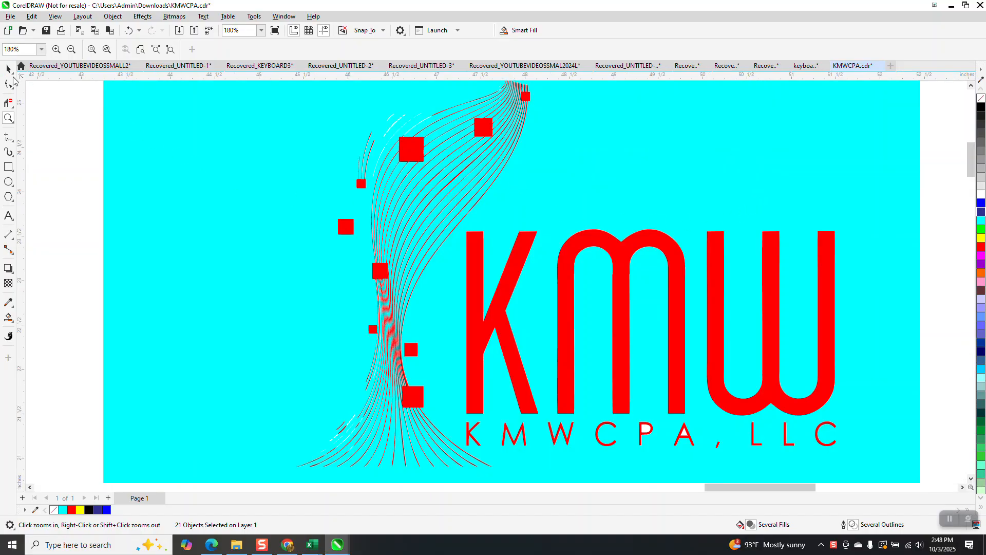
pyautogui.click(8, 70)
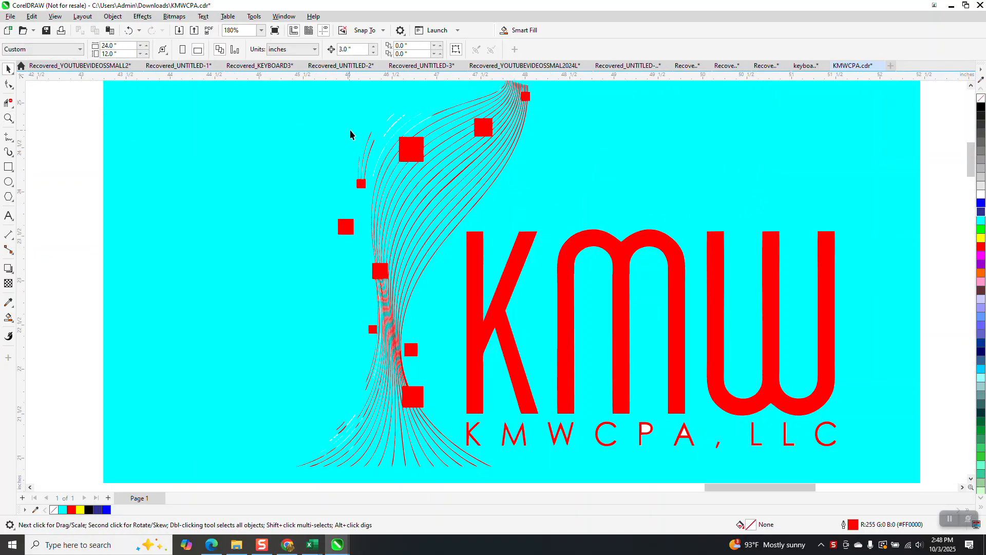
pyautogui.click(512, 153)
pyautogui.moveTo(512, 152); pyautogui.dragTo(574, 153)
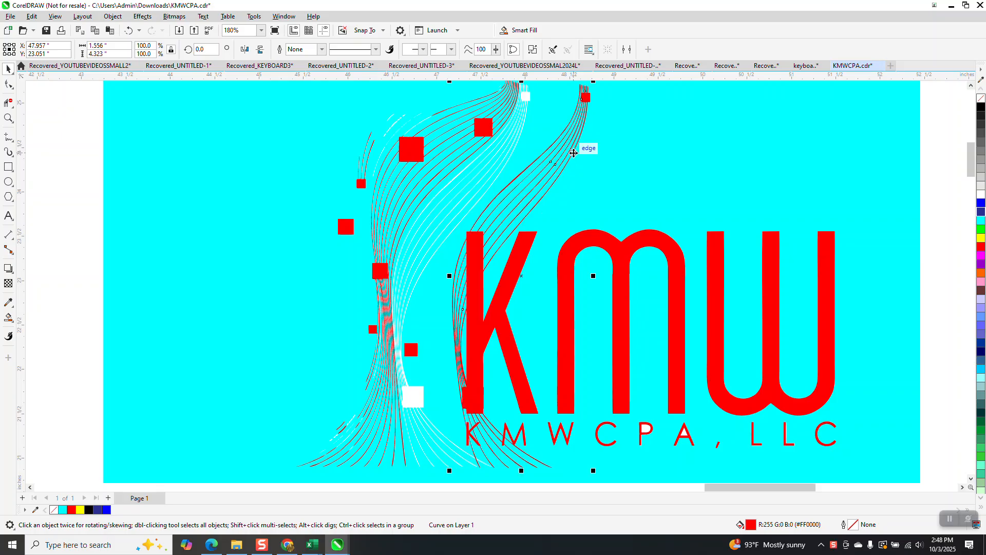
pyautogui.click(128, 31)
pyautogui.scroll(-2, 101, 187)
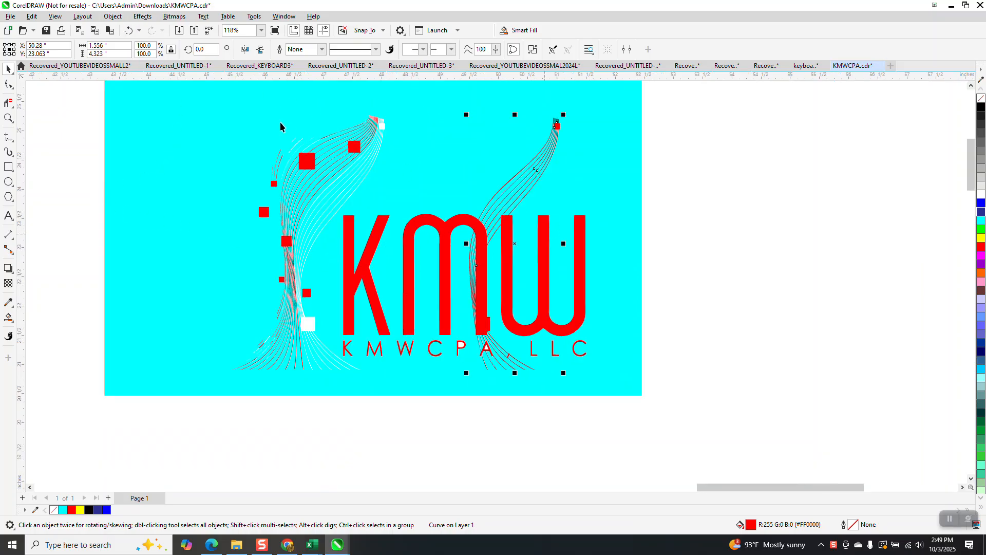
# Break the moved wave-line curve apart into separate pieces
pyautogui.click(112, 17)
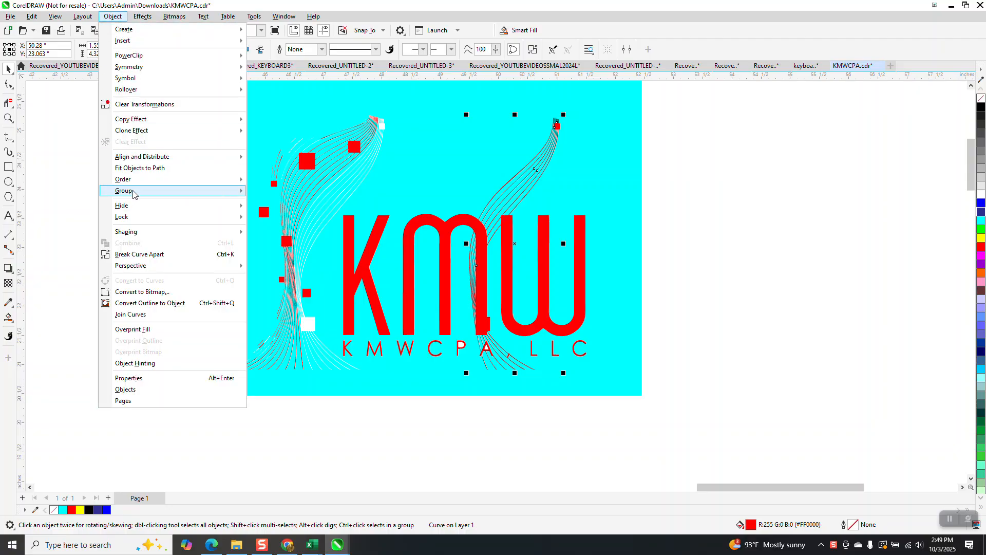
pyautogui.moveTo(132, 193)
pyautogui.click(146, 254)
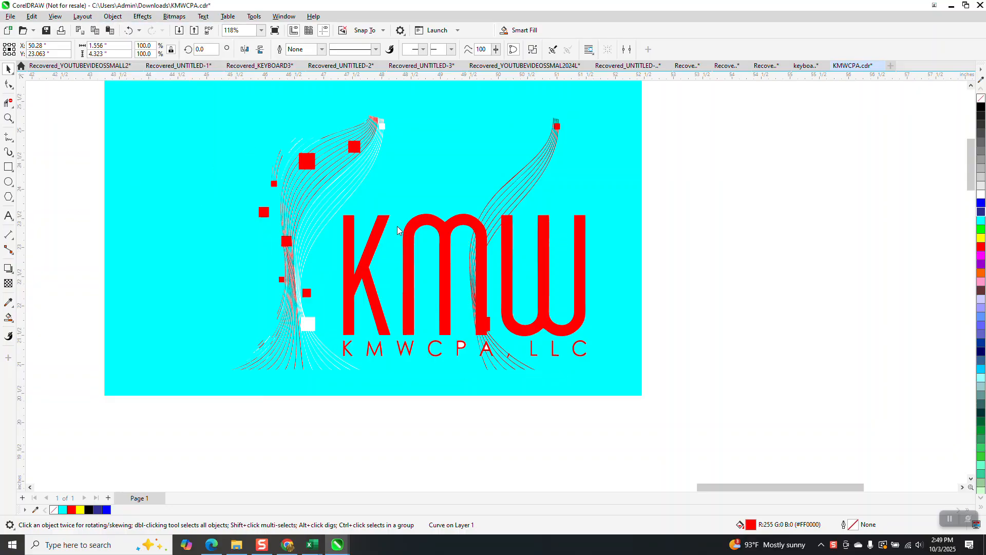
# Remove the fill from the separated wave pieces and give them a black outline
pyautogui.click(981, 98)
pyautogui.rightClick(981, 106)
pyautogui.click(667, 178)
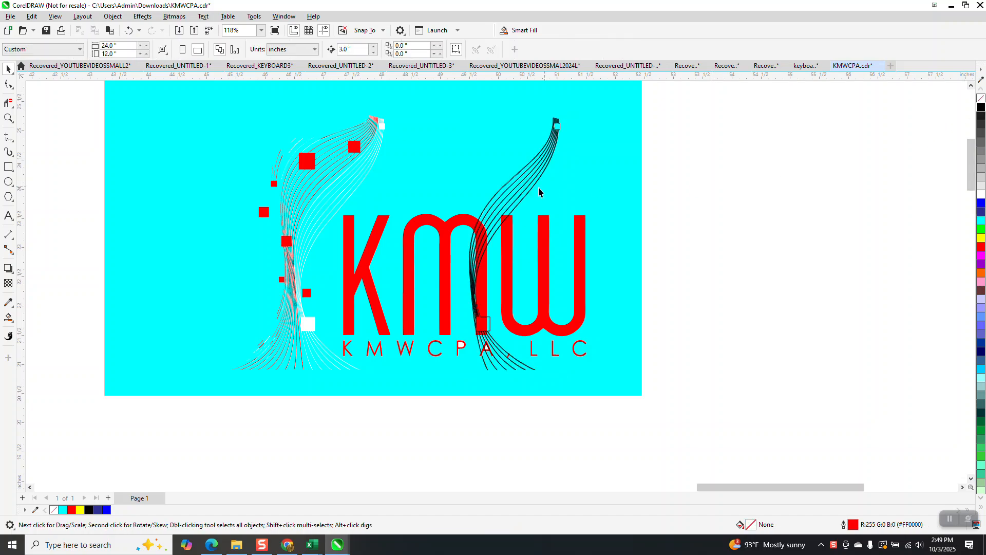
# Move the outer contour piece 3 inches to the right off the cyan background and inspect its nodes
pyautogui.click(530, 192)
pyautogui.press('Right')
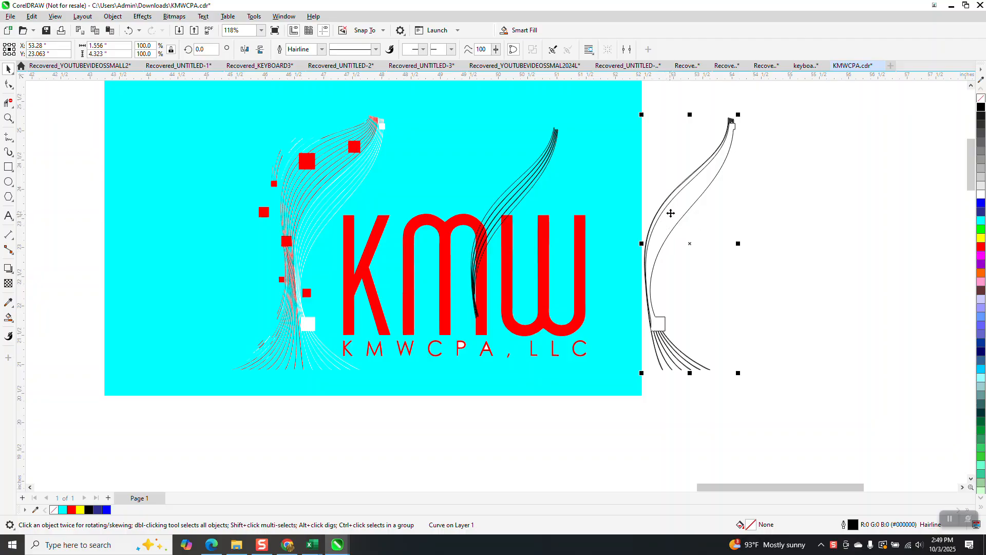
pyautogui.click(9, 118)
pyautogui.moveTo(635, 301); pyautogui.dragTo(707, 365)
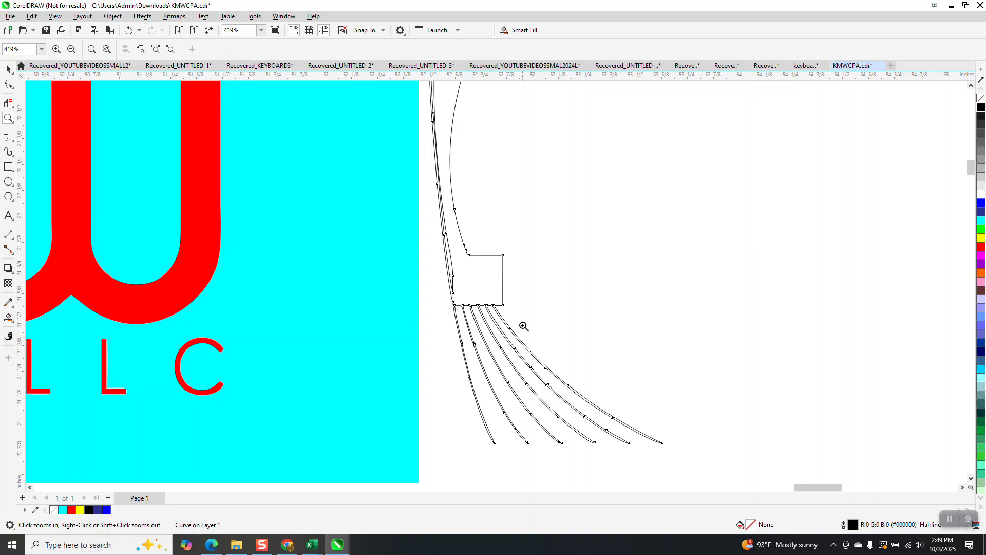
pyautogui.scroll(-4, 475, 335)
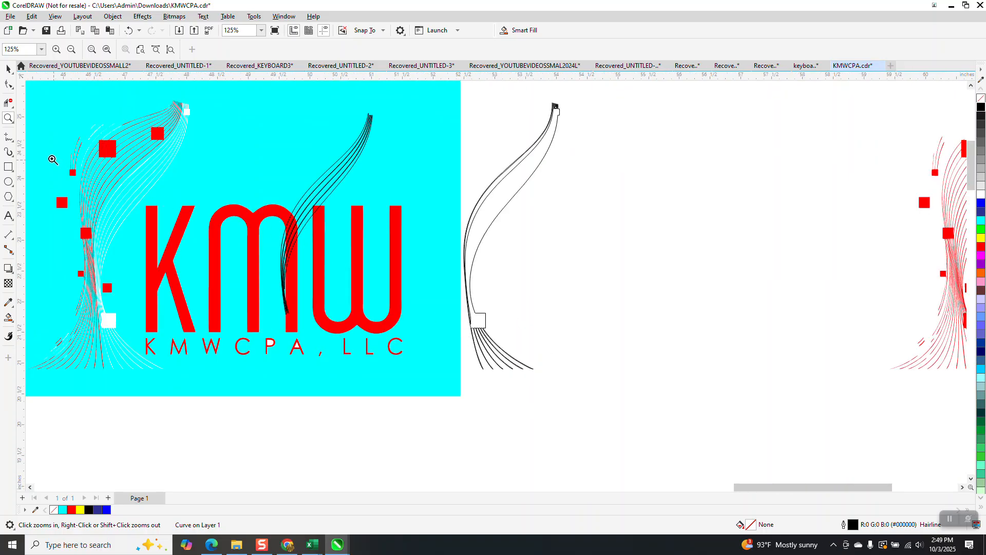
pyautogui.click(8, 84)
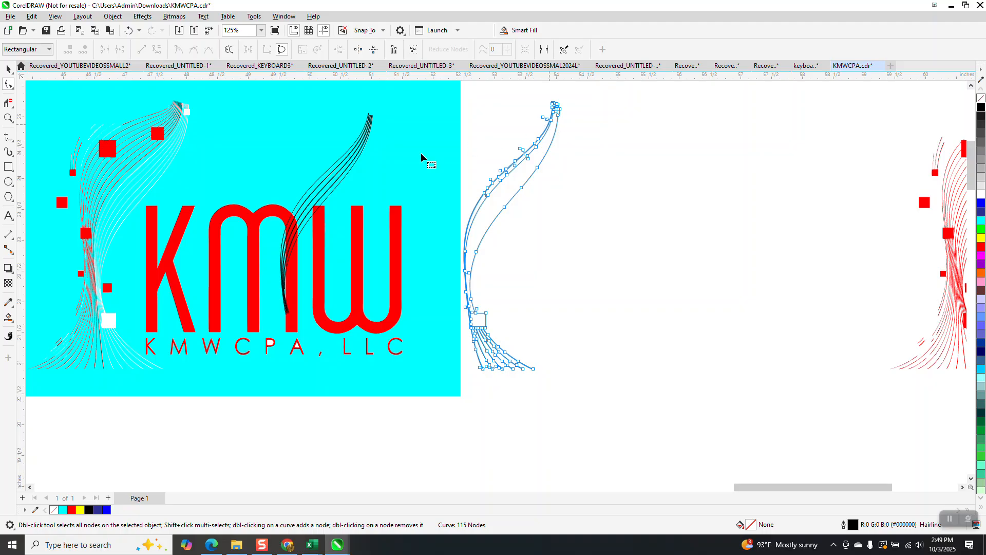
pyautogui.click(8, 69)
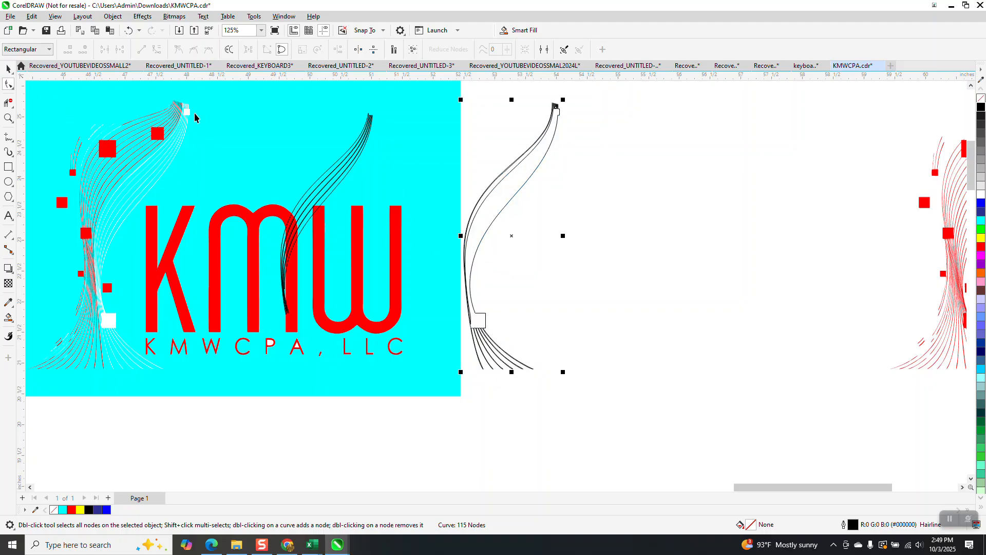
# Nudge the two outer corner nodes of the contour's small upper square to the right and delete them
pyautogui.click(7, 118)
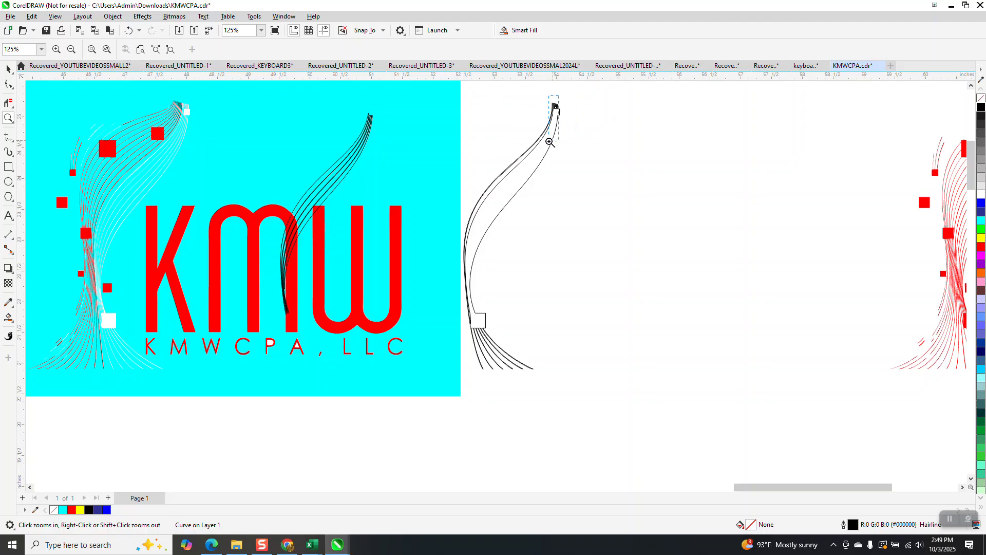
pyautogui.moveTo(550, 142); pyautogui.dragTo(549, 143)
pyautogui.click(8, 83)
pyautogui.moveTo(570, 195); pyautogui.dragTo(547, 258)
pyautogui.press('Right')
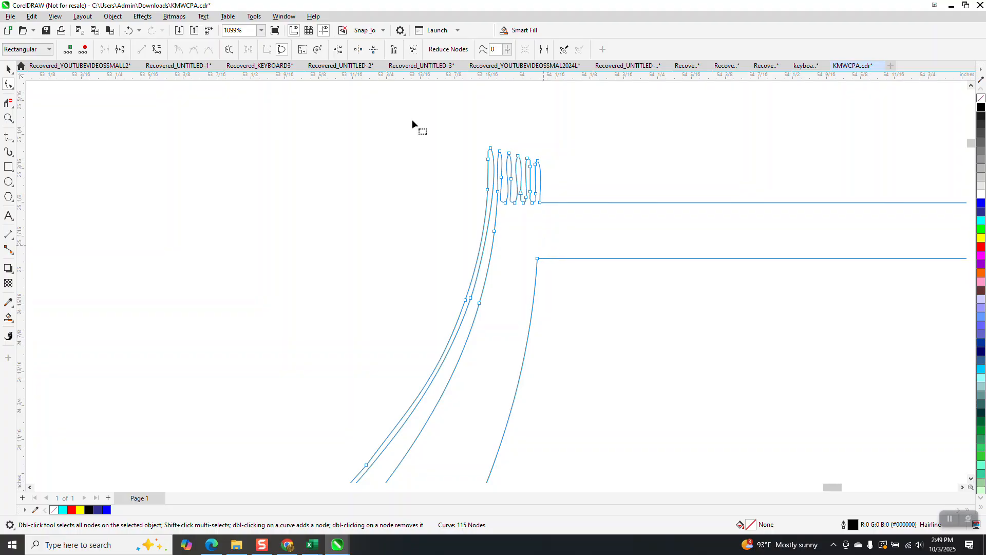
pyautogui.press('Delete')
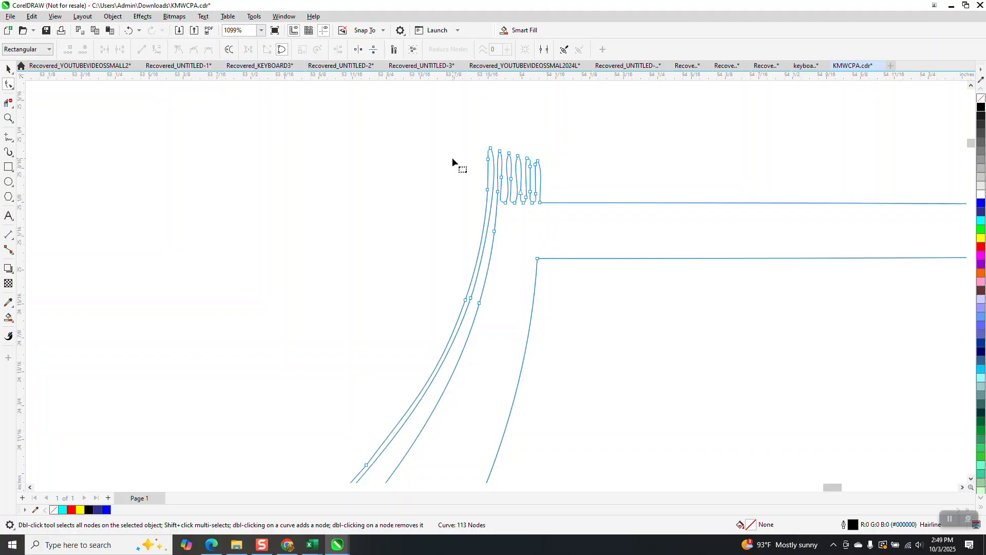
# Undo the node deletion and nudge, and delete the upper square's two outer corner nodes in place
pyautogui.scroll(-5, 544, 201)
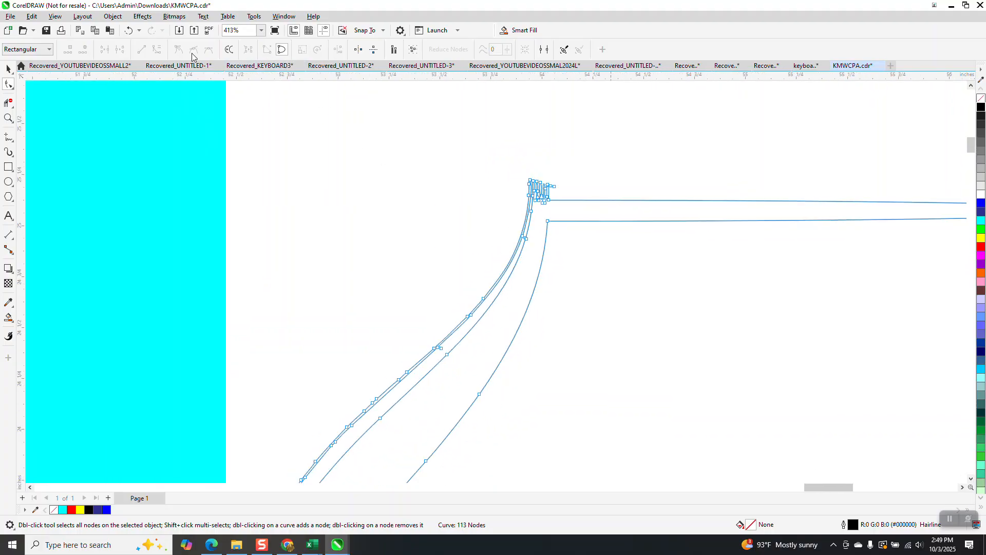
pyautogui.click(129, 31)
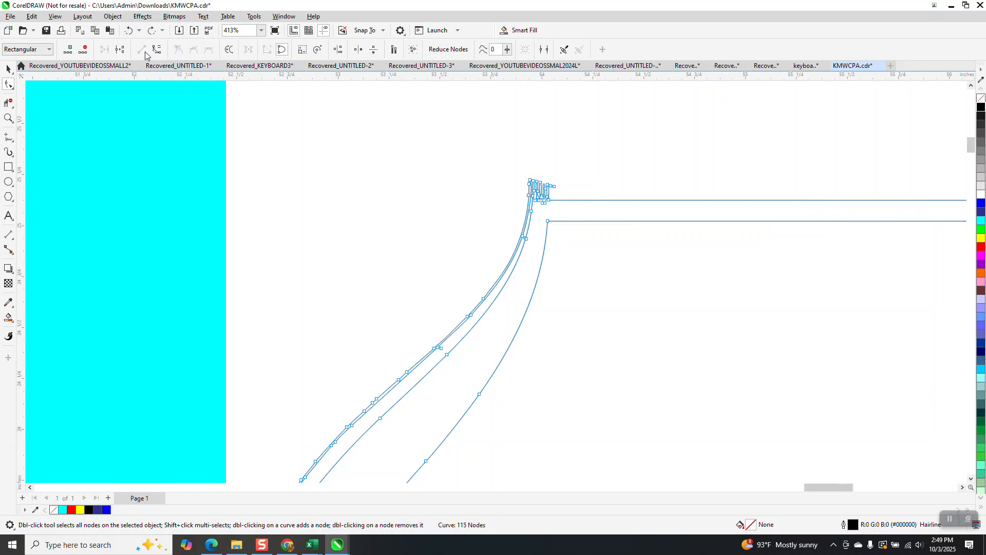
pyautogui.click(129, 31)
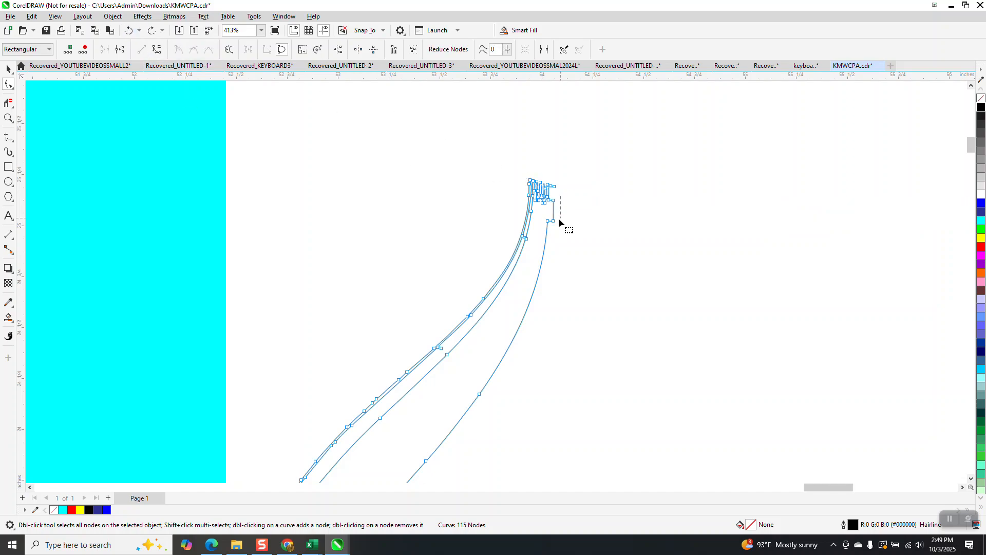
pyautogui.press('Delete')
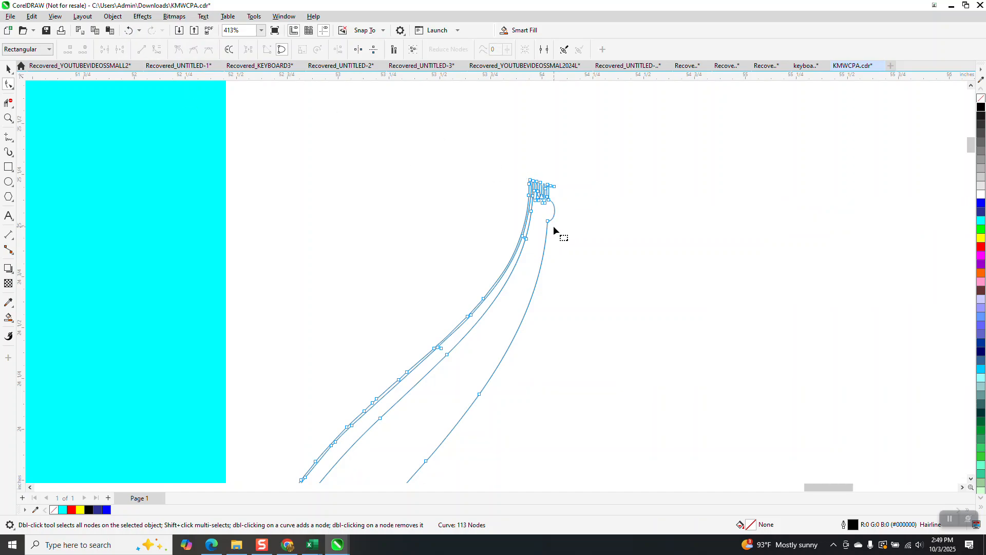
# Try to straighten the bulge at the contour's upper end by converting the segment between its two end nodes to a line
pyautogui.click(8, 118)
pyautogui.moveTo(524, 176); pyautogui.dragTo(552, 223)
pyautogui.click(8, 86)
pyautogui.moveTo(409, 333); pyautogui.dragTo(407, 338)
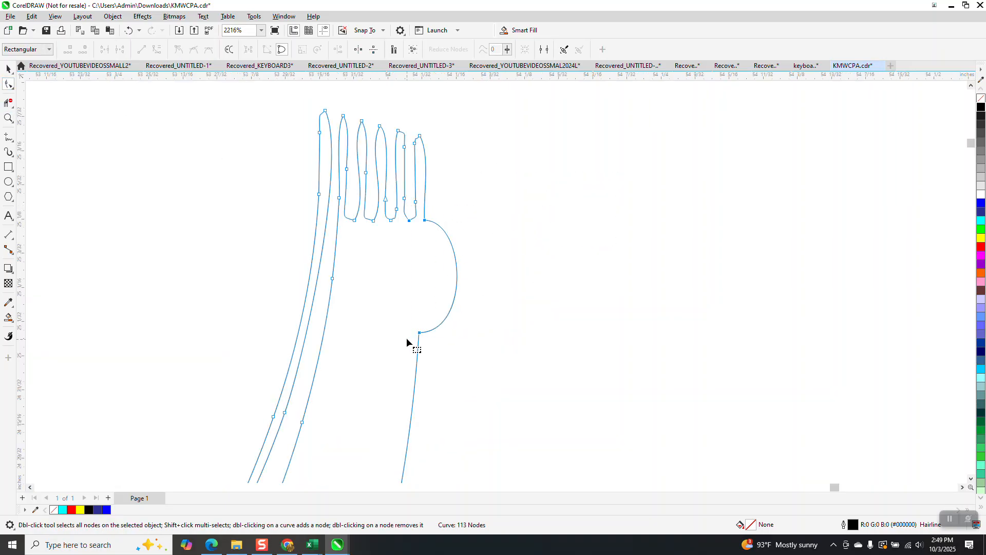
pyautogui.click(475, 253)
pyautogui.moveTo(421, 333); pyautogui.dragTo(419, 332)
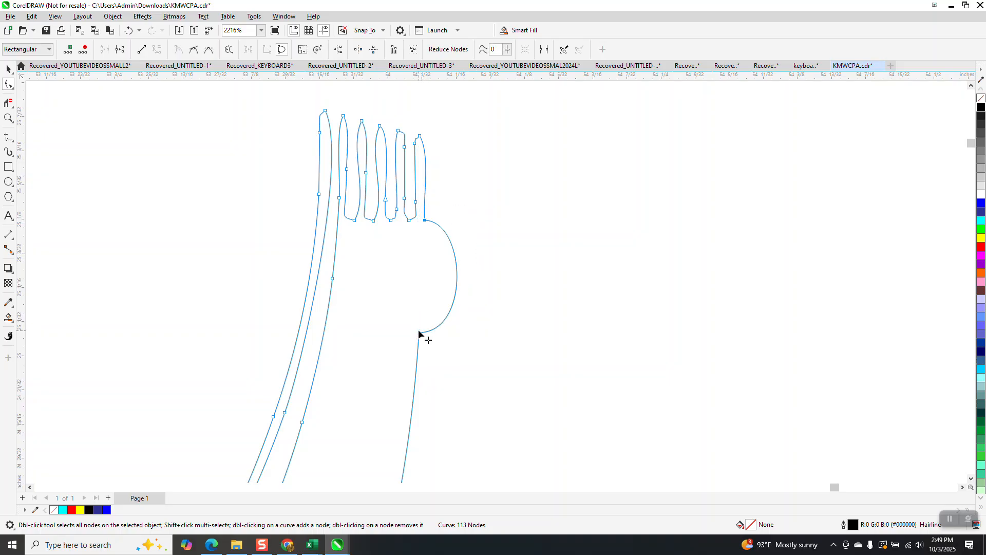
pyautogui.rightClick(419, 332)
pyautogui.click(451, 391)
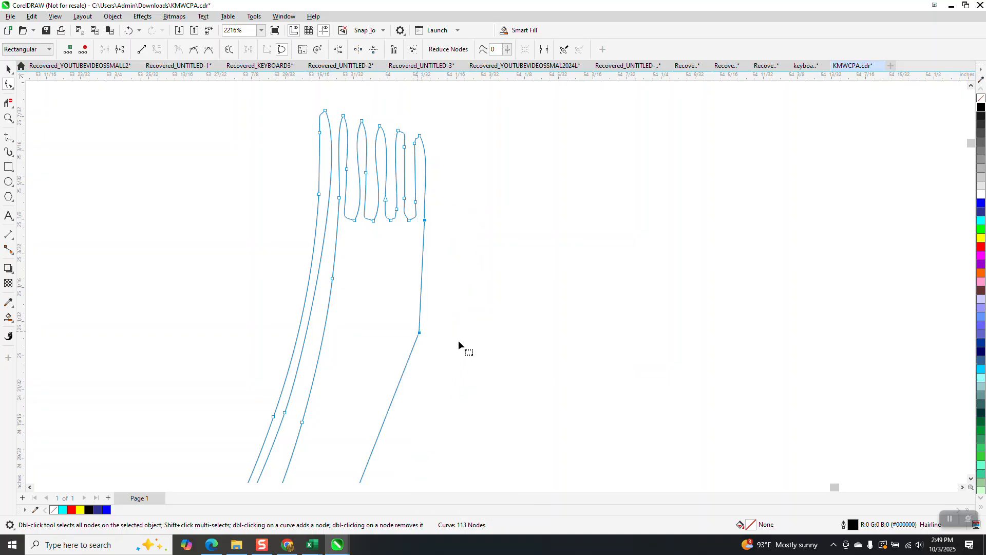
# Undo the node edits, the contour move and the outline and fill changes, back to the broken-apart red pieces
pyautogui.scroll(-3, 407, 285)
pyautogui.click(129, 29)
pyautogui.scroll(-4, 503, 234)
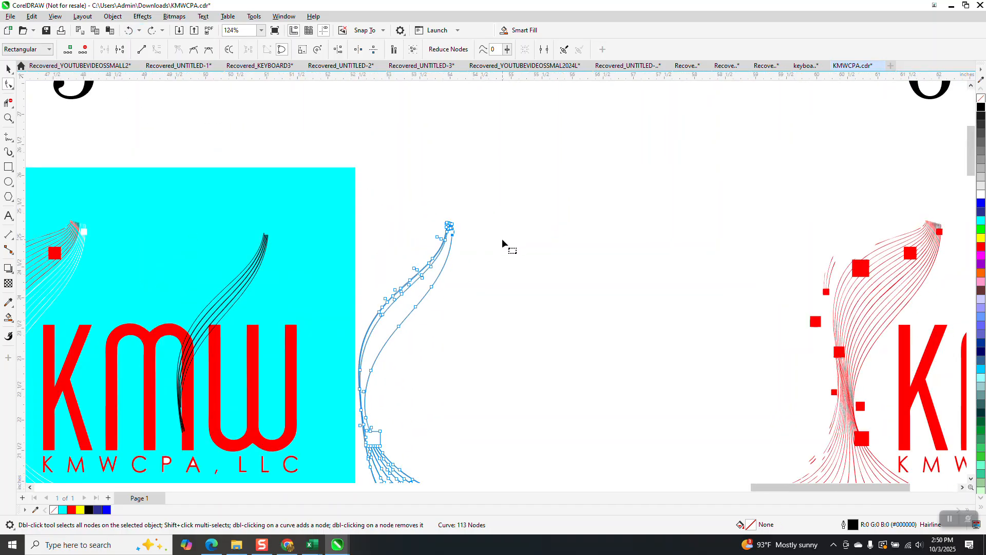
pyautogui.scroll(-1, 482, 237)
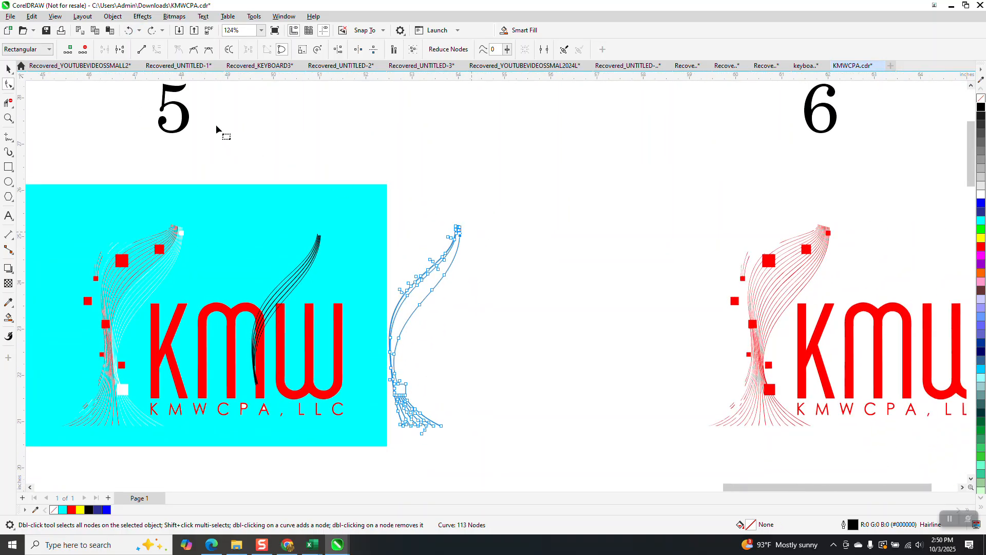
pyautogui.click(128, 30)
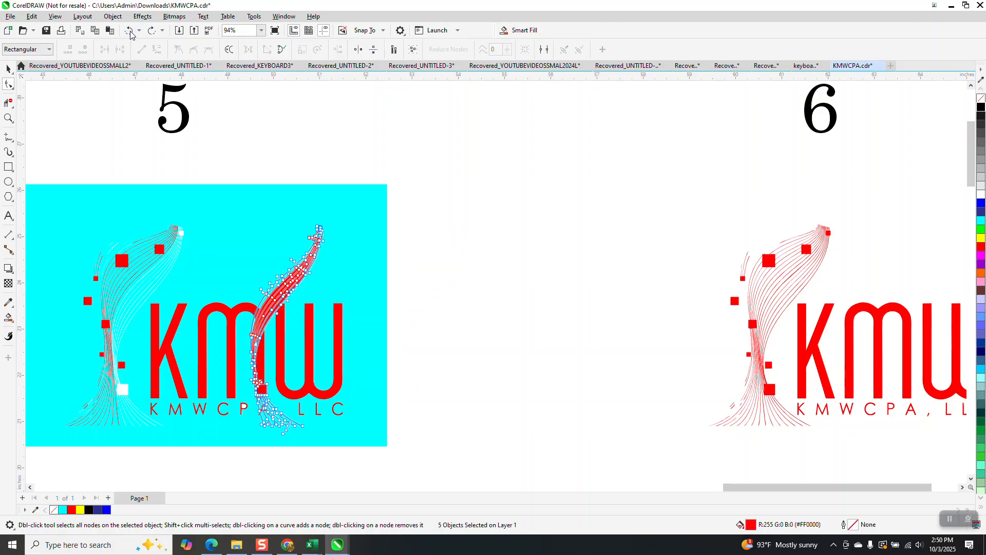
# Examine the thin wave lines and squares up close in logos 5, 6 and the outline-traced logo 3
pyautogui.click(9, 119)
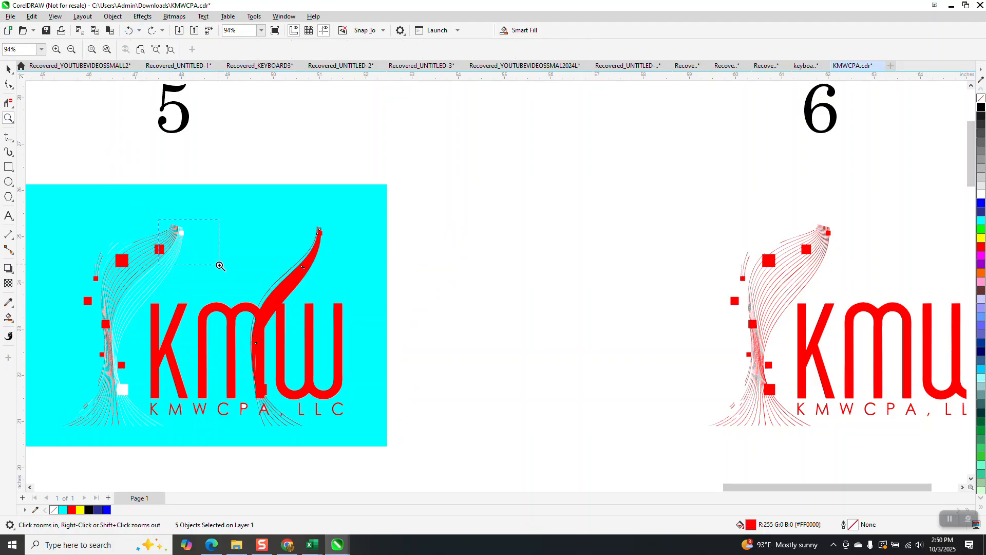
pyautogui.moveTo(220, 265); pyautogui.dragTo(220, 265)
pyautogui.scroll(-2, 221, 237)
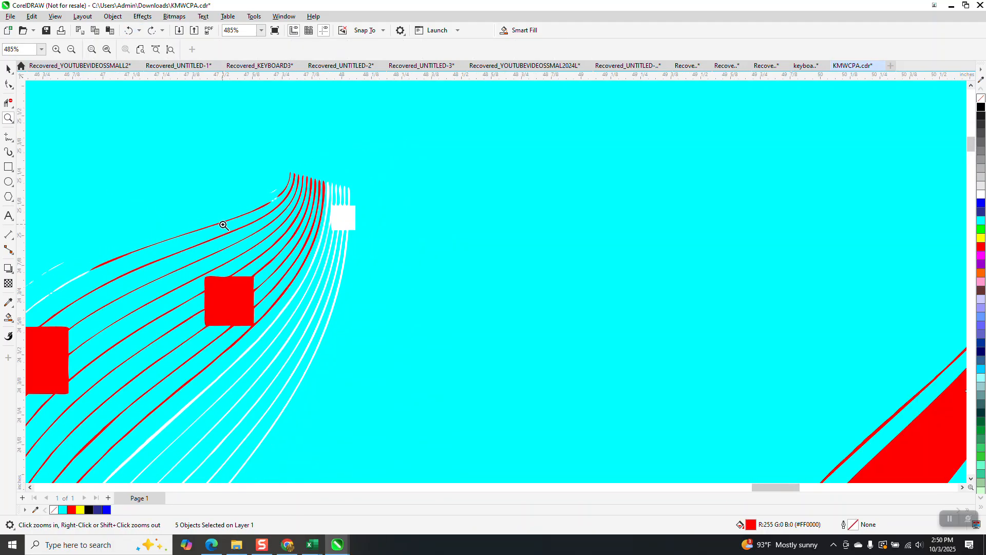
pyautogui.scroll(-5, 223, 225)
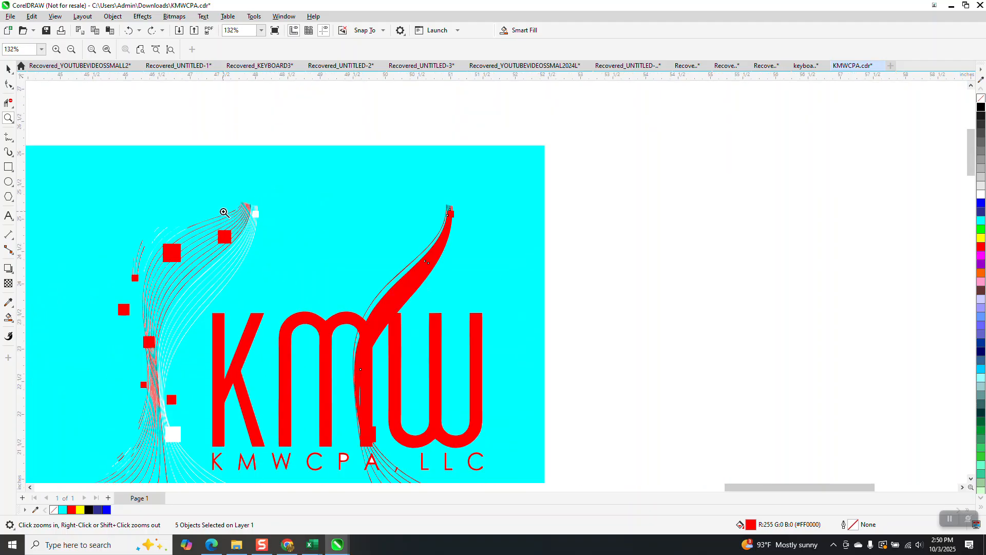
pyautogui.scroll(-5, 501, 341)
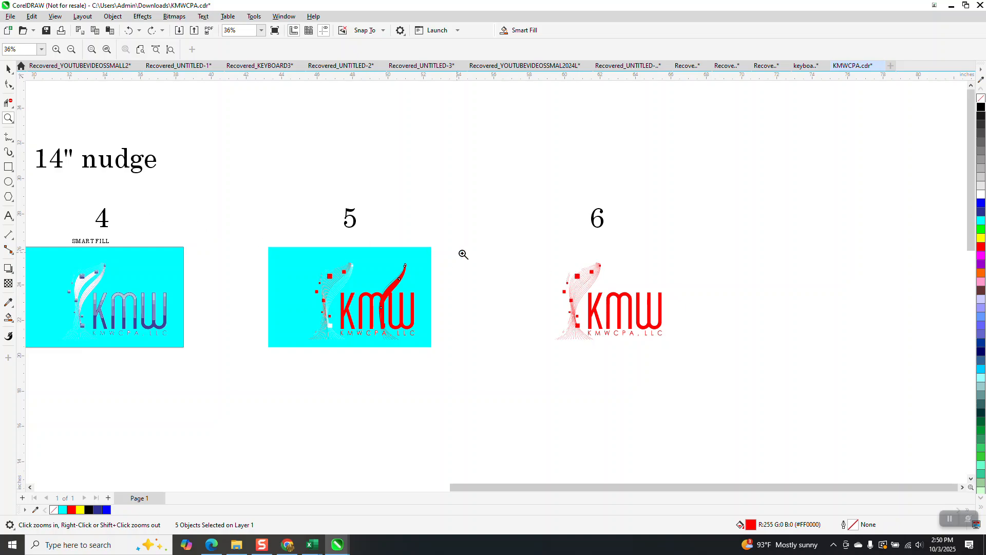
pyautogui.moveTo(555, 260); pyautogui.dragTo(611, 302)
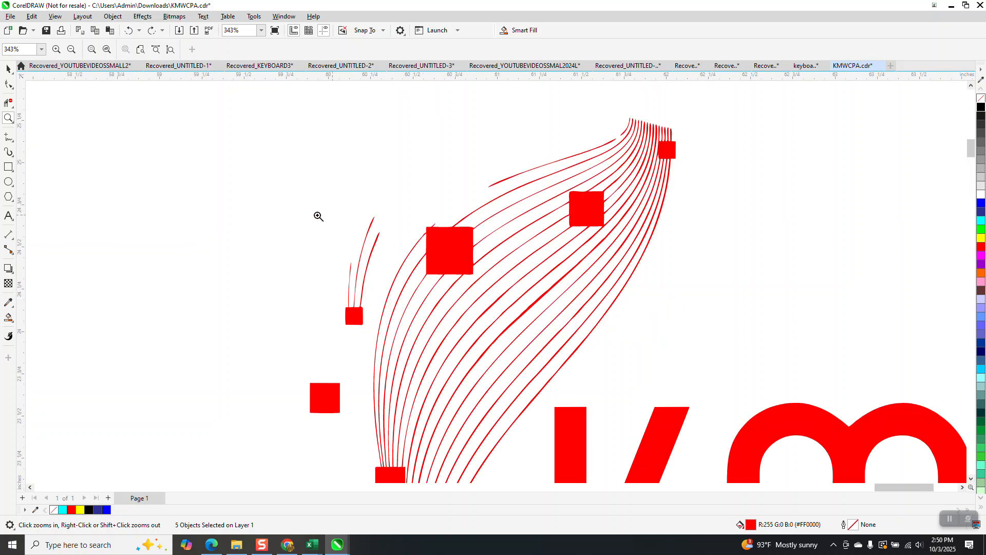
pyautogui.scroll(-5, 223, 221)
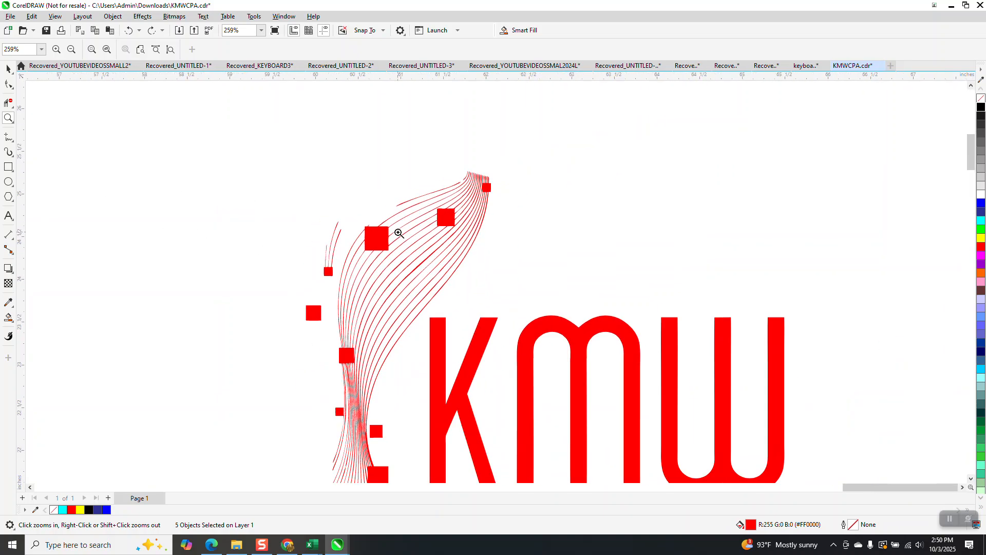
pyautogui.scroll(-10, 443, 254)
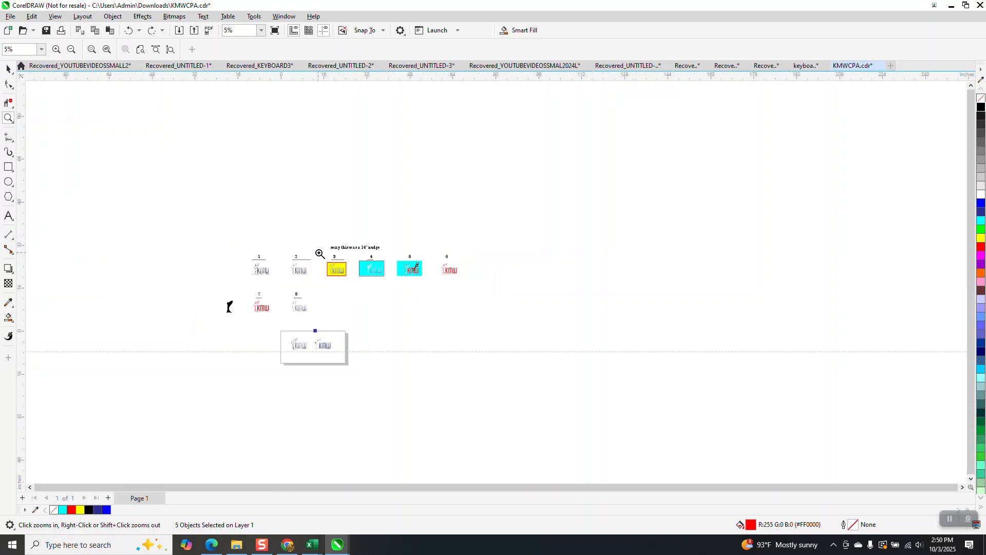
pyautogui.scroll(10, 343, 278)
pyautogui.scroll(5, 568, 303)
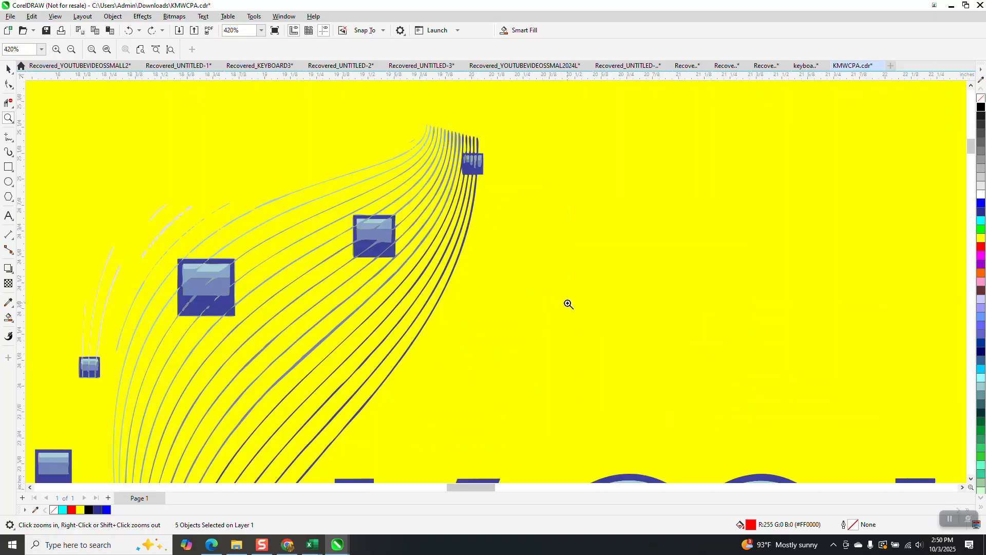
pyautogui.scroll(-4, 385, 183)
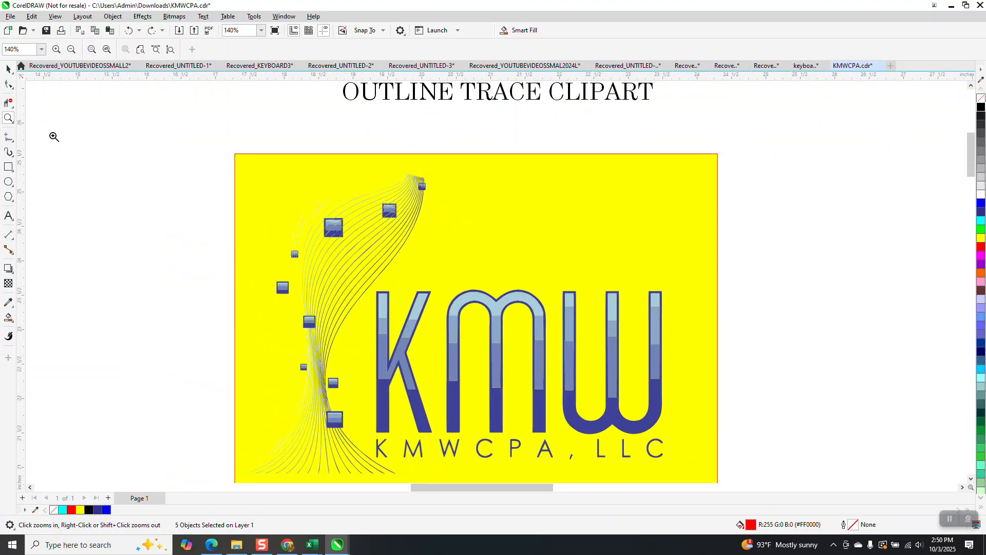
# Try to trace the upper part of logo 3's outermost dark wave line with the Freehand tool, starting at its top end
pyautogui.moveTo(361, 171); pyautogui.dragTo(472, 256)
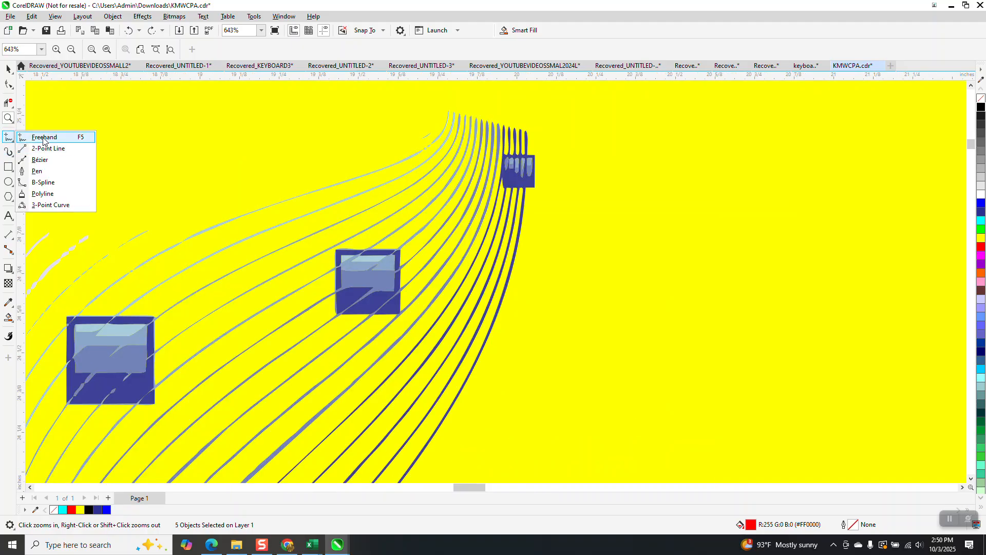
pyautogui.press('F5')
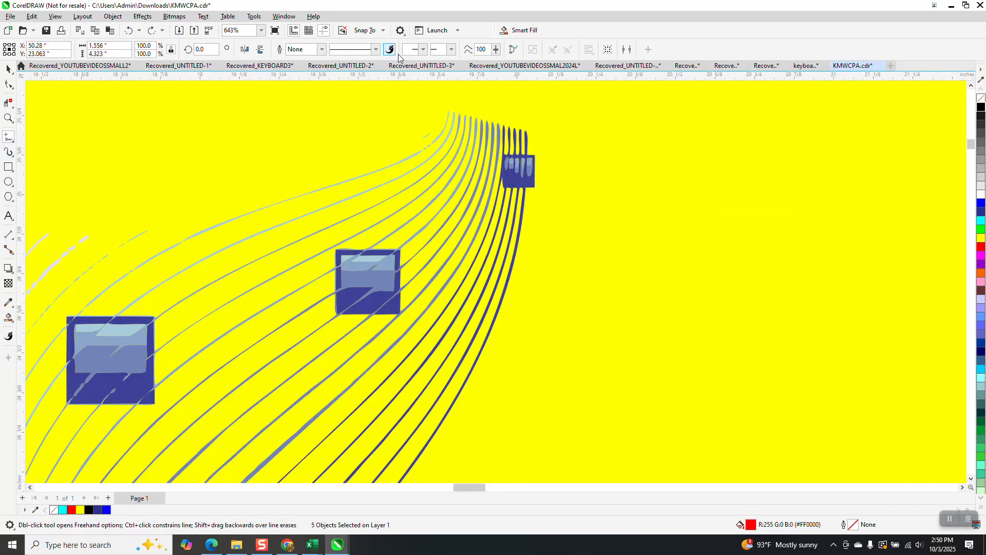
pyautogui.click(527, 133)
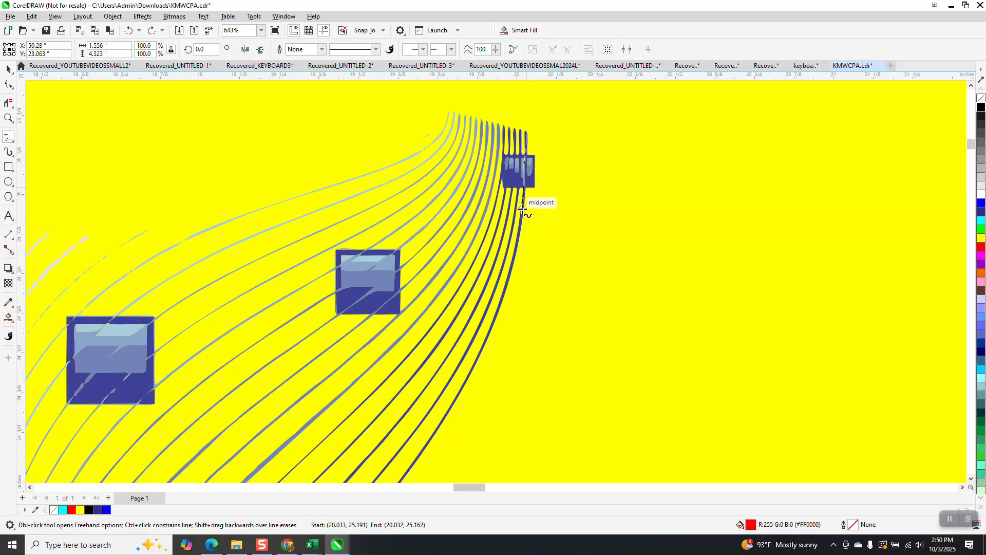
pyautogui.moveTo(519, 231)
pyautogui.mouseDown()
pyautogui.moveTo(485, 347)
pyautogui.moveTo(427, 439)
pyautogui.mouseUp()
pyautogui.scroll(-2, 380, 195)
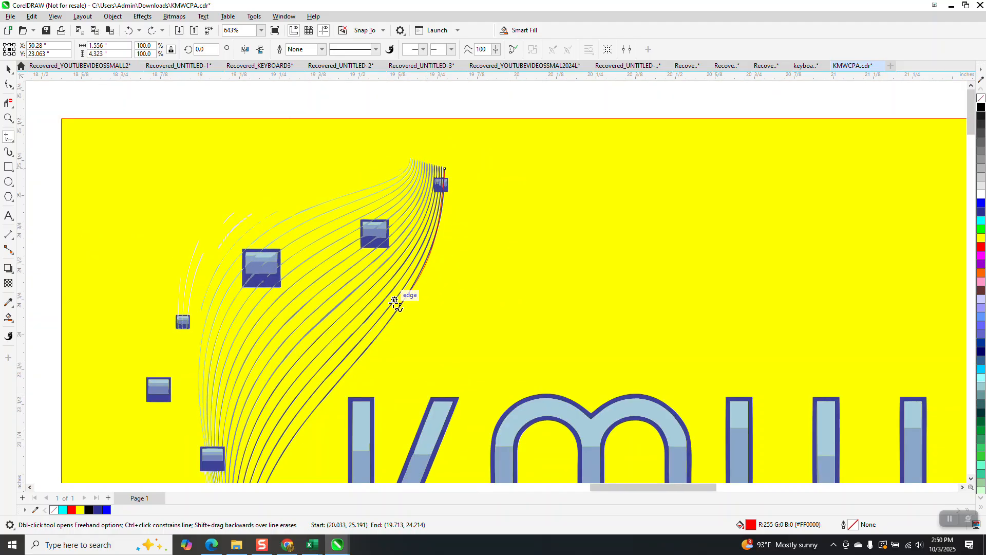
pyautogui.moveTo(400, 306); pyautogui.dragTo(313, 403)
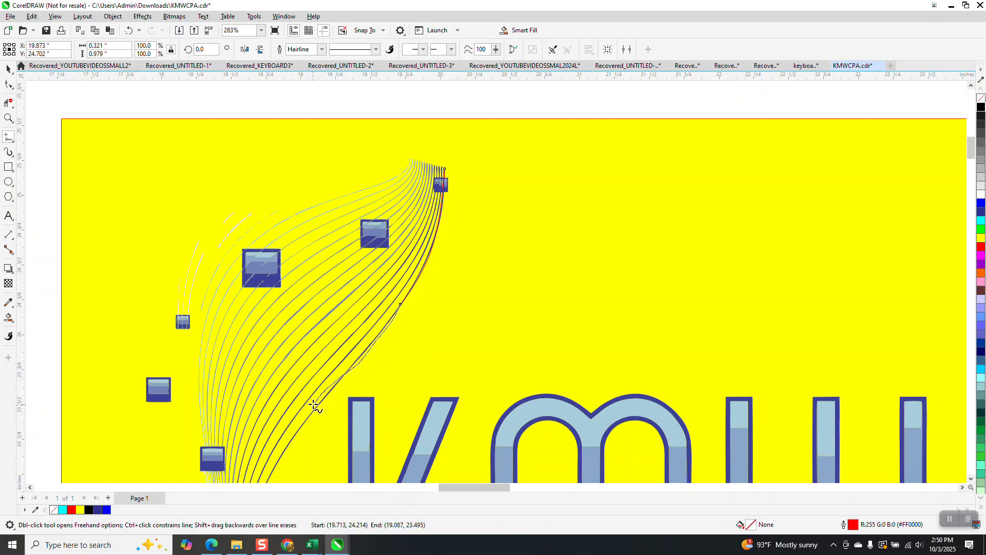
# Adjust the freehand curve's lower end node so that it sits on the dark wave line
pyautogui.click(9, 119)
pyautogui.scroll(-1, 270, 242)
pyautogui.moveTo(297, 325); pyautogui.dragTo(392, 402)
pyautogui.click(4, 90)
pyautogui.click(258, 212)
pyautogui.moveTo(260, 236)
pyautogui.mouseDown()
pyautogui.moveTo(275, 223)
pyautogui.moveTo(275, 187)
pyautogui.moveTo(266, 220)
pyautogui.mouseUp()
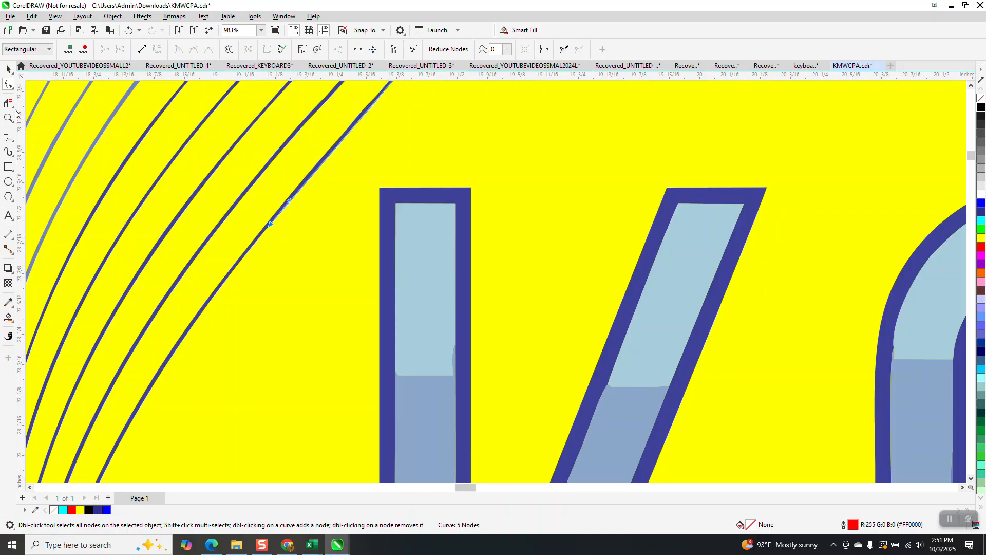
# Continue the freehand curve from its lower node along the dark wave line down to the line's bottom end
pyautogui.click(10, 137)
pyautogui.moveTo(270, 224); pyautogui.dragTo(176, 336)
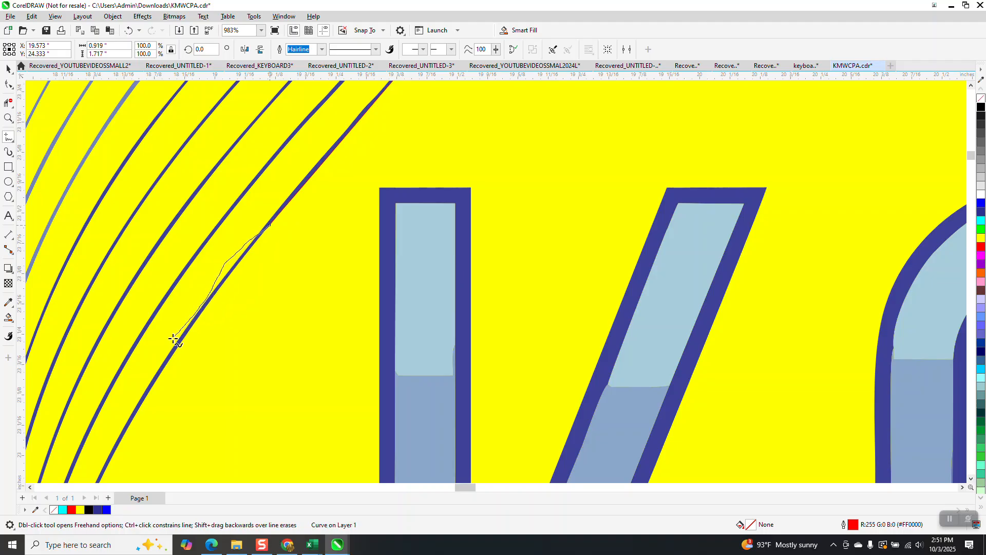
pyautogui.moveTo(149, 382); pyautogui.dragTo(150, 382)
pyautogui.scroll(-3, 221, 220)
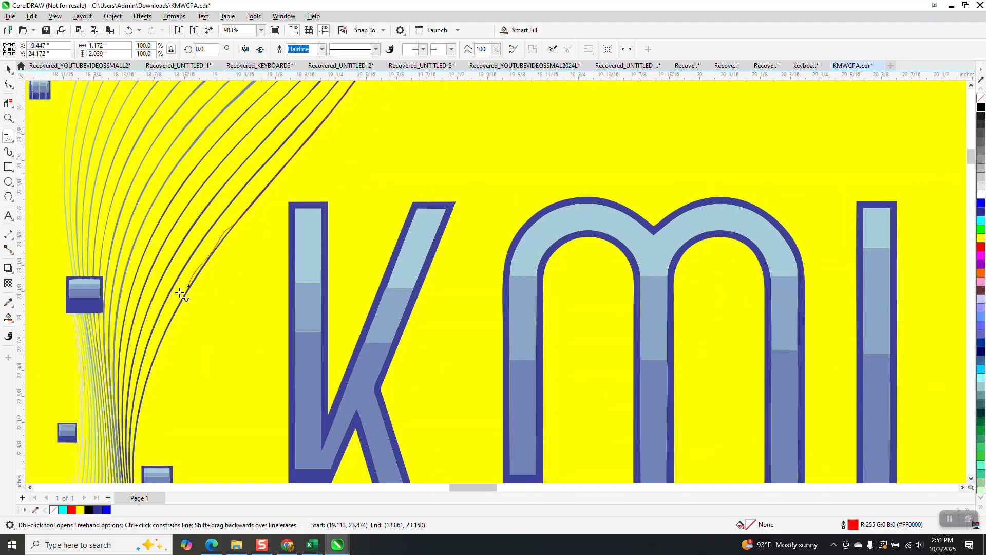
pyautogui.moveTo(188, 290); pyautogui.dragTo(137, 416)
pyautogui.scroll(-3, 88, 166)
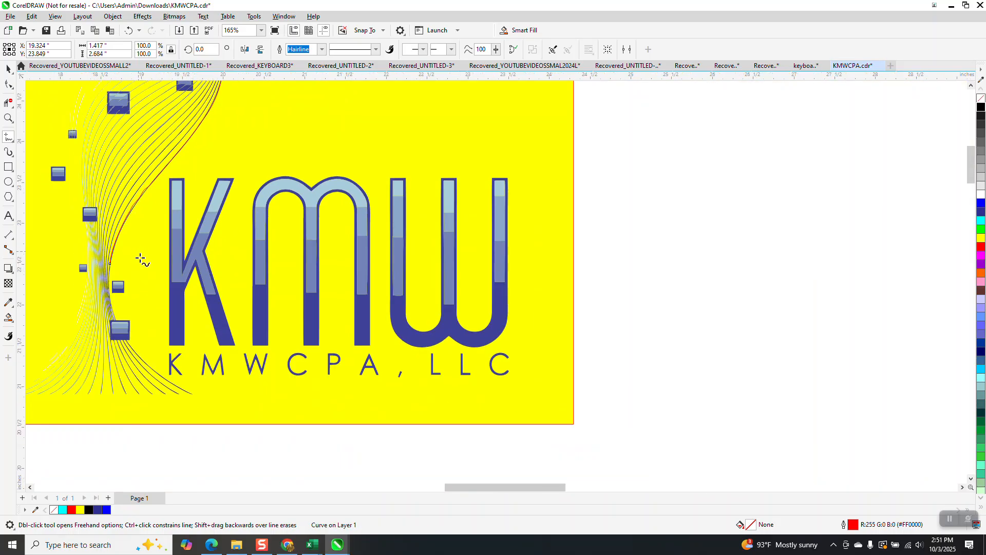
pyautogui.moveTo(110, 263)
pyautogui.mouseDown()
pyautogui.moveTo(113, 318)
pyautogui.moveTo(140, 371)
pyautogui.moveTo(197, 396)
pyautogui.mouseUp()
pyautogui.scroll(-2, 169, 298)
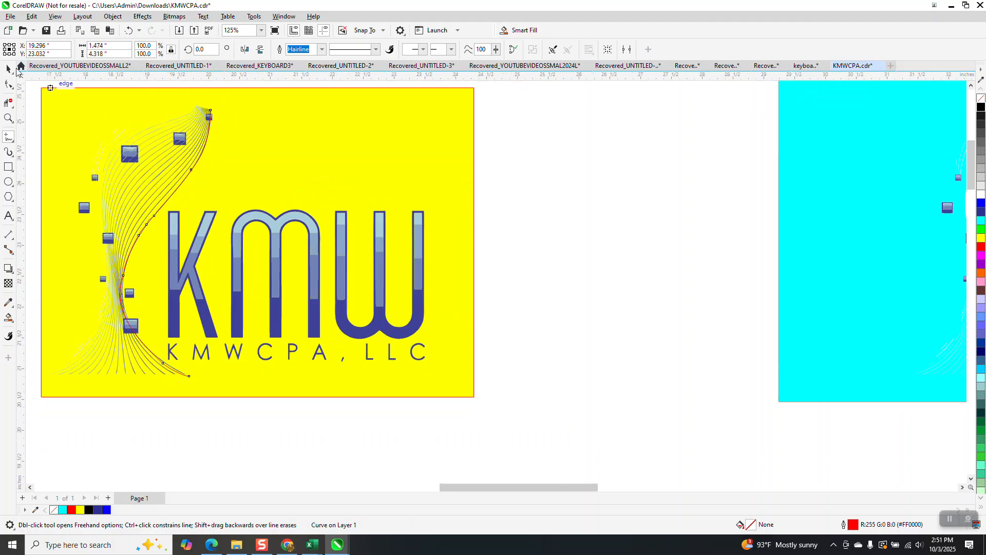
# Undo all the freehand tracing on logo 3
pyautogui.click(129, 31)
pyautogui.click(129, 30)
pyautogui.click(129, 31)
pyautogui.click(129, 31)
pyautogui.click(129, 30)
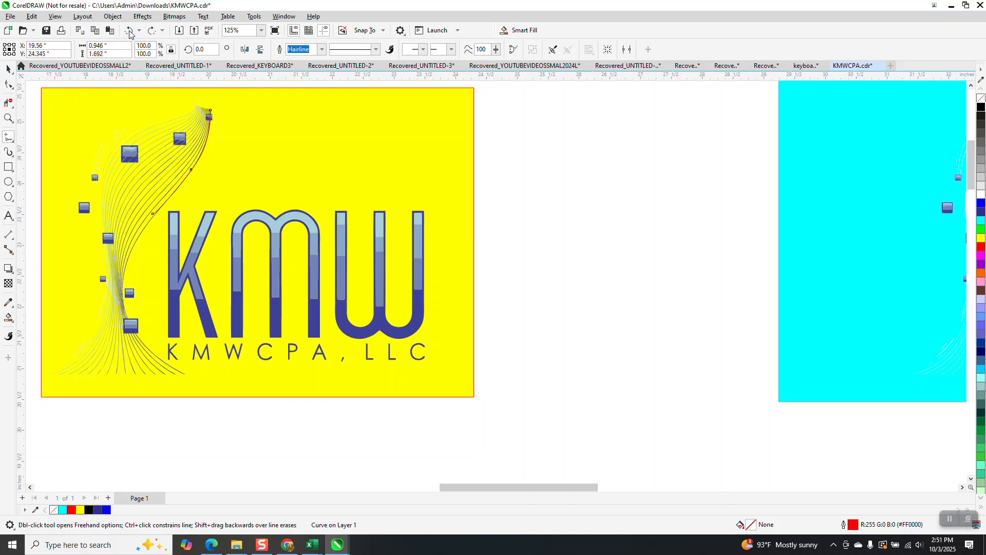
pyautogui.click(129, 31)
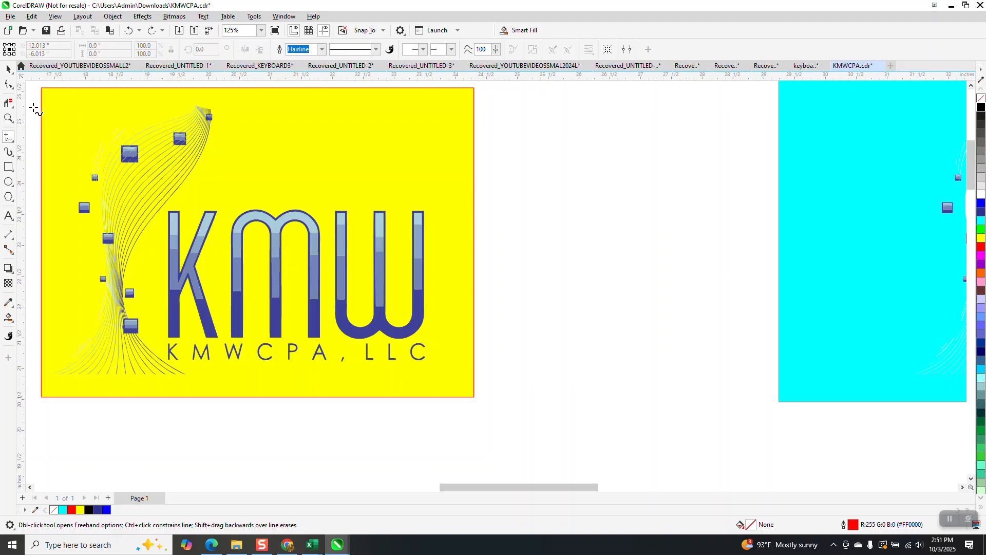
# Draw a 3-point curve about 0.25 by 0.9 inches along the top stretch of logo 3's outermost dark wave line
pyautogui.click(8, 119)
pyautogui.moveTo(284, 181); pyautogui.dragTo(284, 181)
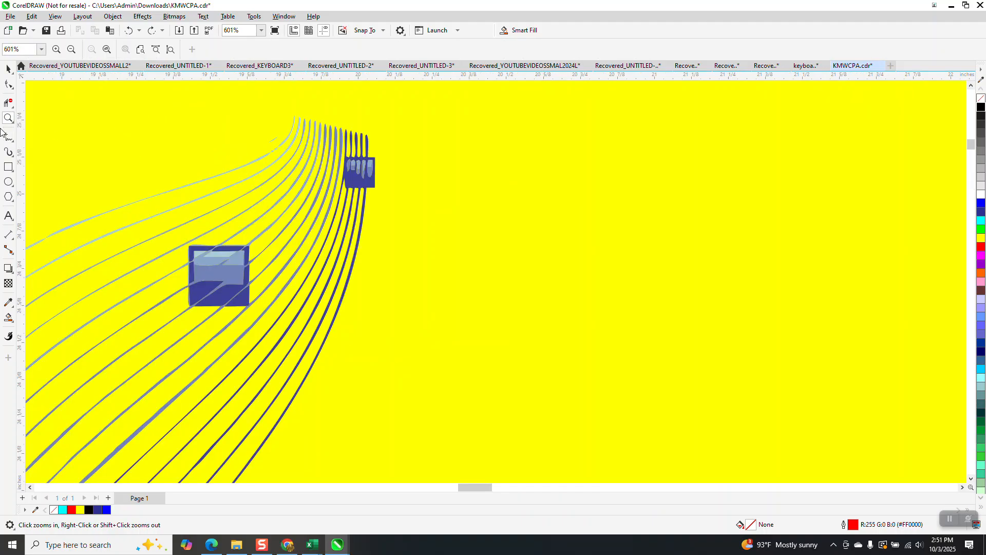
pyautogui.click(10, 147)
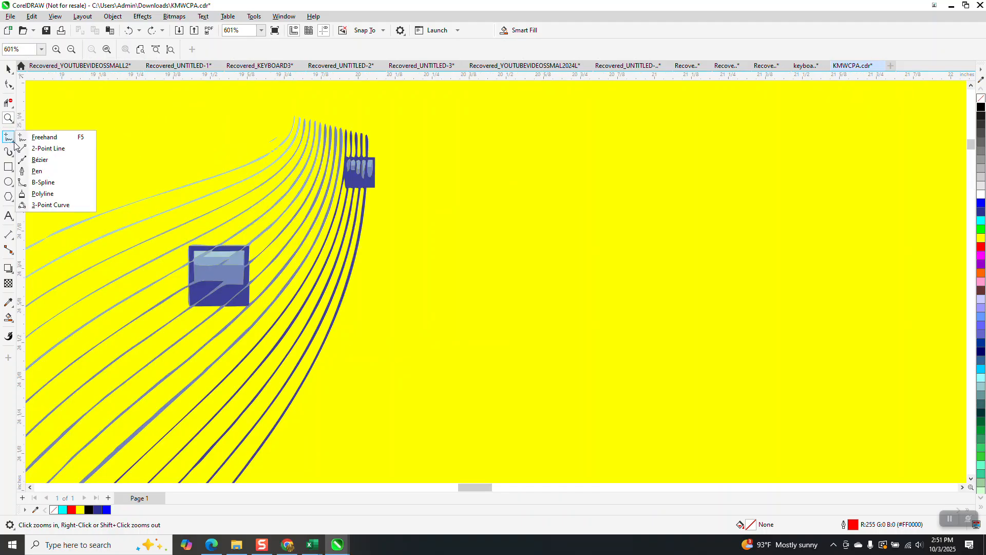
pyautogui.click(45, 202)
pyautogui.moveTo(366, 135); pyautogui.dragTo(297, 404)
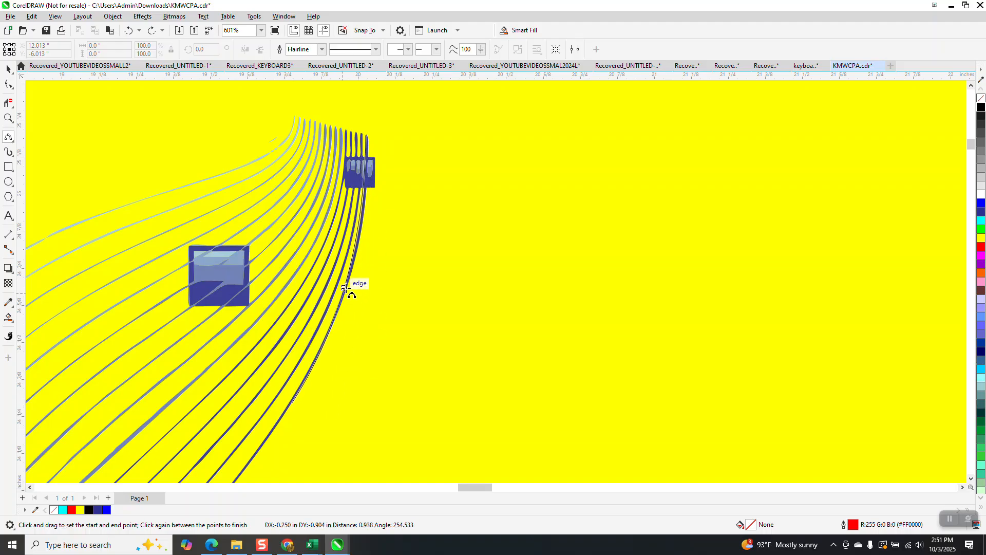
pyautogui.click(351, 278)
pyautogui.scroll(-4, 355, 159)
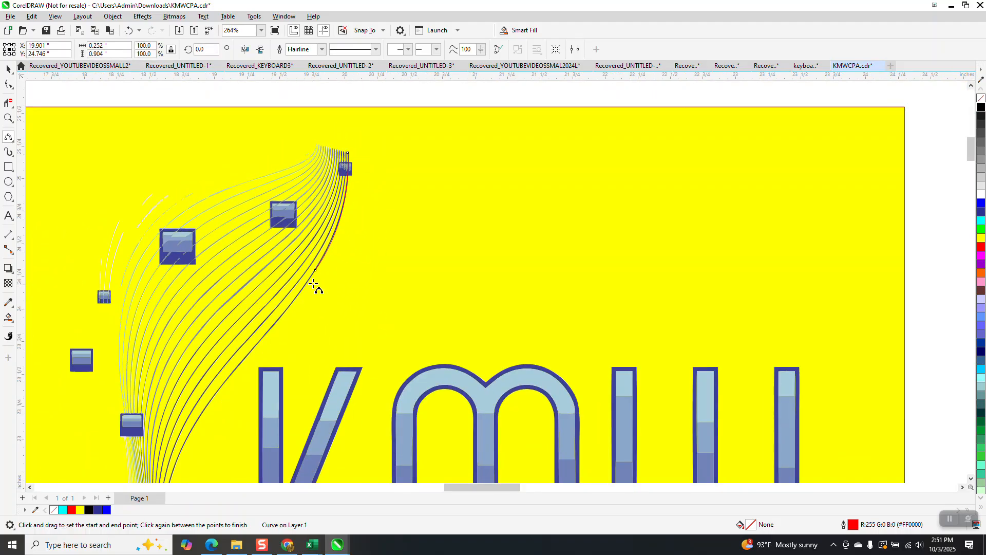
# Continue tracing the dark wave line with 3-point curves from the first curve's lower end to the line's bottom end
pyautogui.moveTo(316, 271); pyautogui.dragTo(221, 389)
pyautogui.scroll(-2, 236, 259)
pyautogui.moveTo(221, 319); pyautogui.dragTo(206, 391)
pyautogui.scroll(-2, 216, 289)
pyautogui.moveTo(201, 335); pyautogui.dragTo(231, 380)
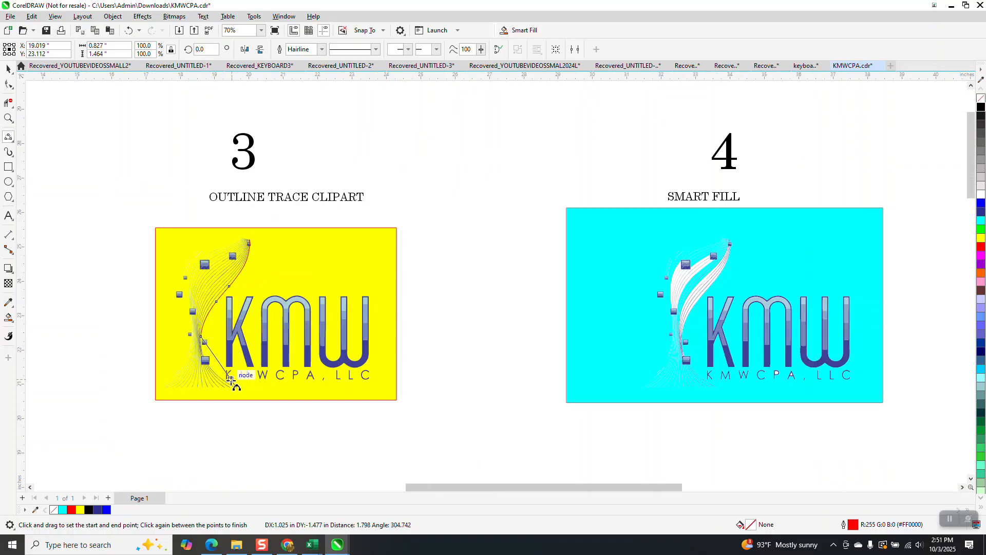
pyautogui.click(211, 367)
# Move the upper traced curve piece 3 inches right, off the dark wave line
pyautogui.click(7, 69)
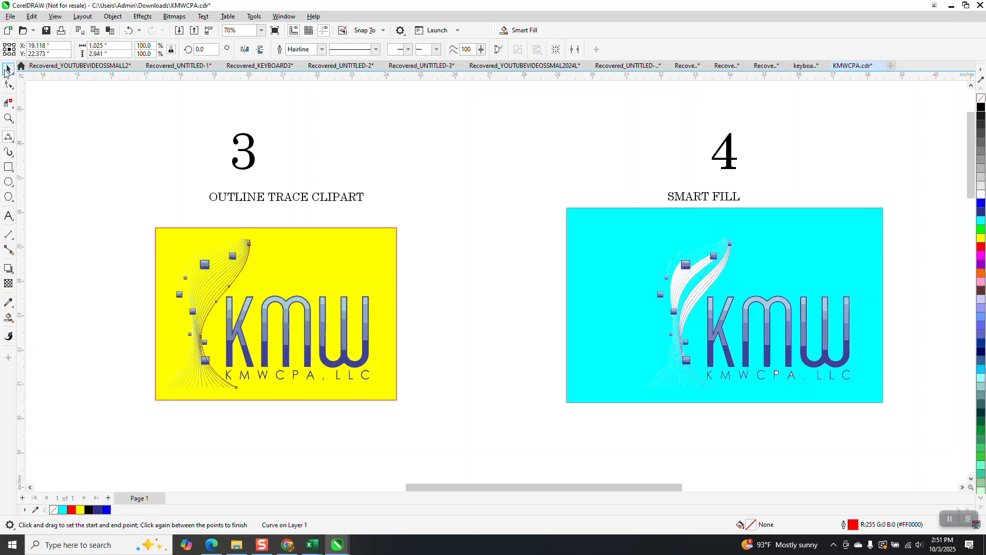
pyautogui.press('Escape')
pyautogui.click(250, 245)
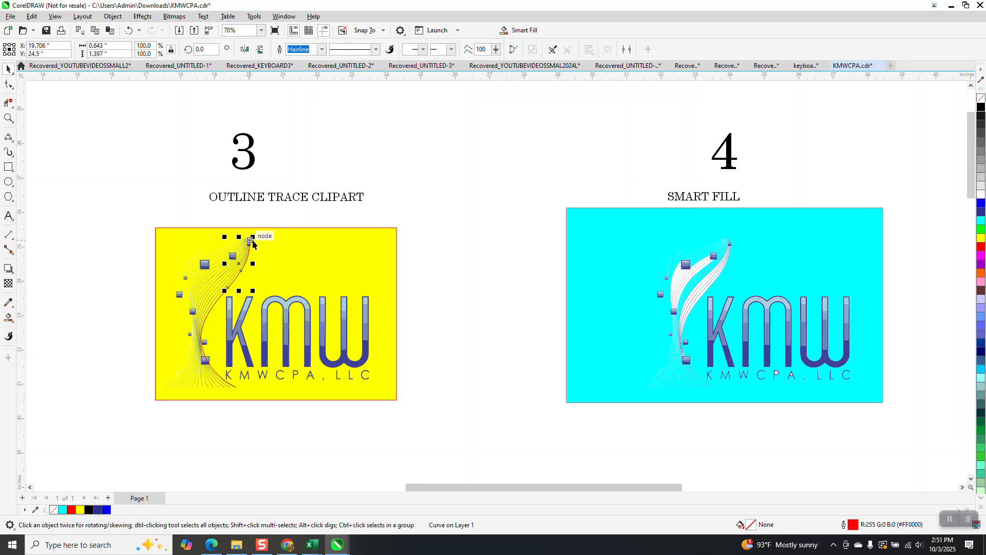
pyautogui.press('Escape')
pyautogui.click(248, 267)
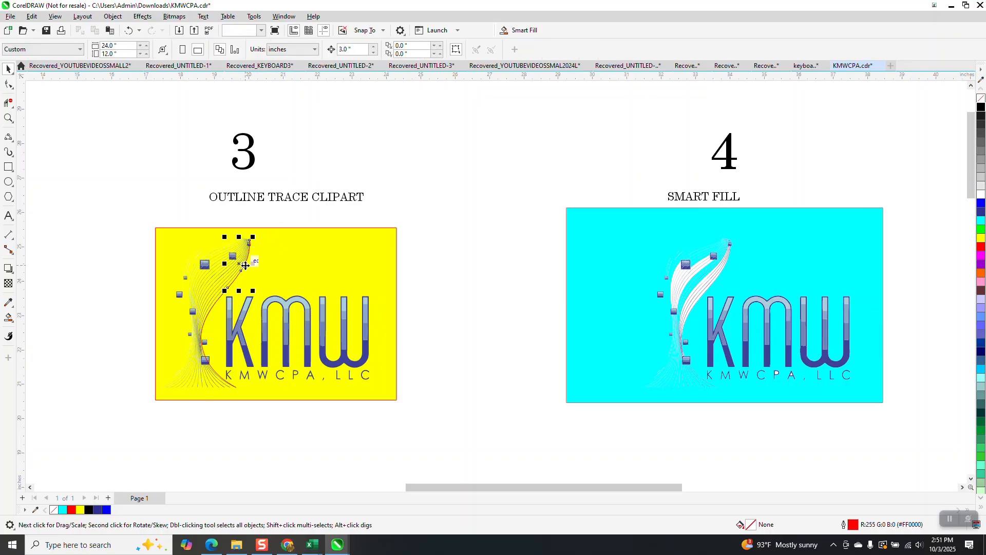
pyautogui.press('Right')
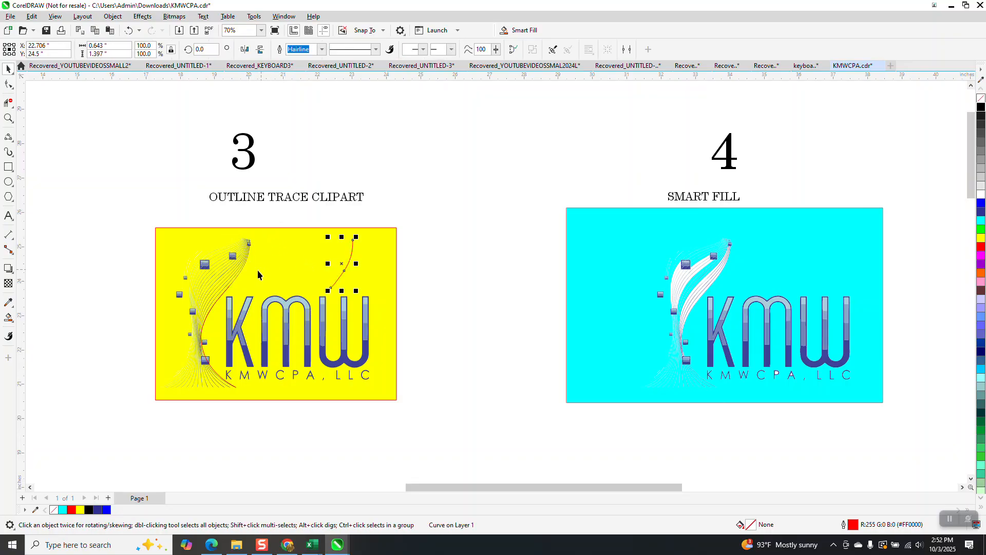
# Move the lower traced piece 6 inches and the upper one another 3 inches right, beside the yellow logo, and weld them together
pyautogui.click(225, 294)
pyautogui.press('Right')
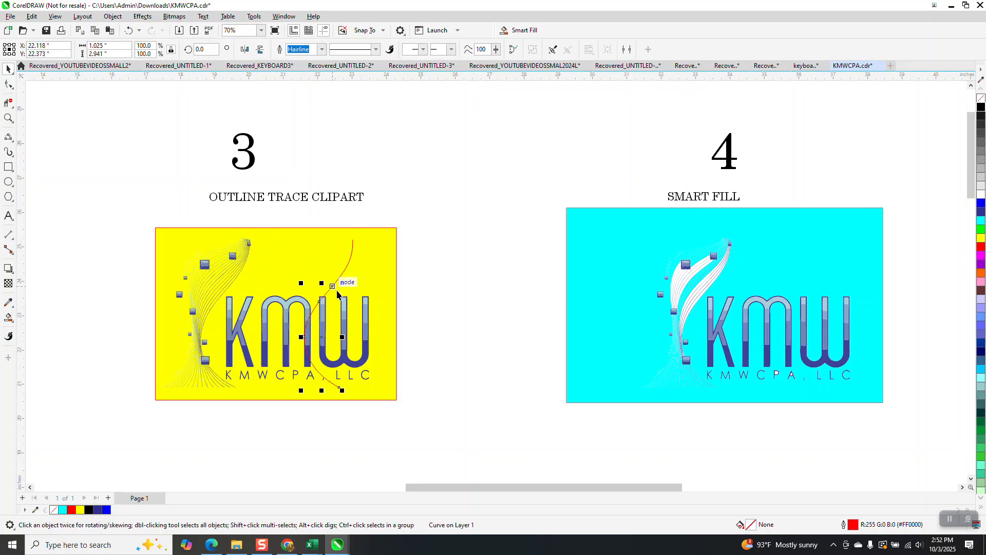
pyautogui.press('Right')
pyautogui.click(352, 260)
pyautogui.press('Right')
pyautogui.moveTo(432, 394); pyautogui.dragTo(405, 409)
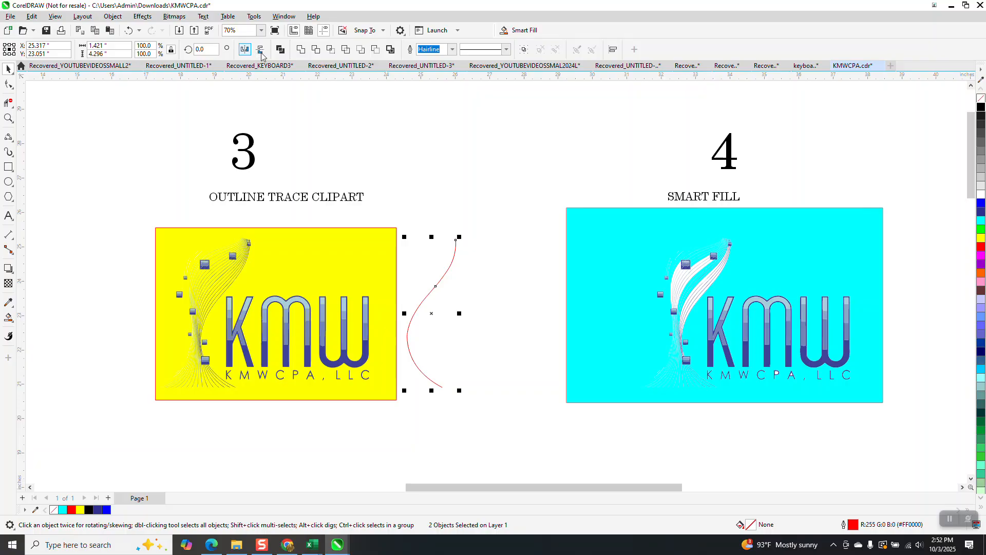
pyautogui.click(301, 50)
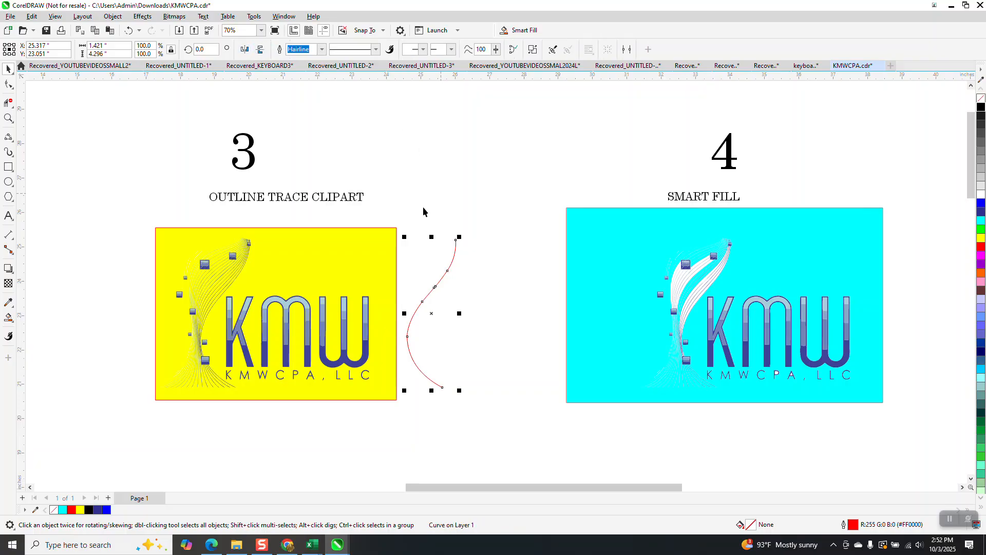
# Draw a 3-point curve about 0.15 by 0.16 inches along the top end of logo 3's outermost light wave line
pyautogui.click(9, 118)
pyautogui.moveTo(169, 224); pyautogui.dragTo(333, 367)
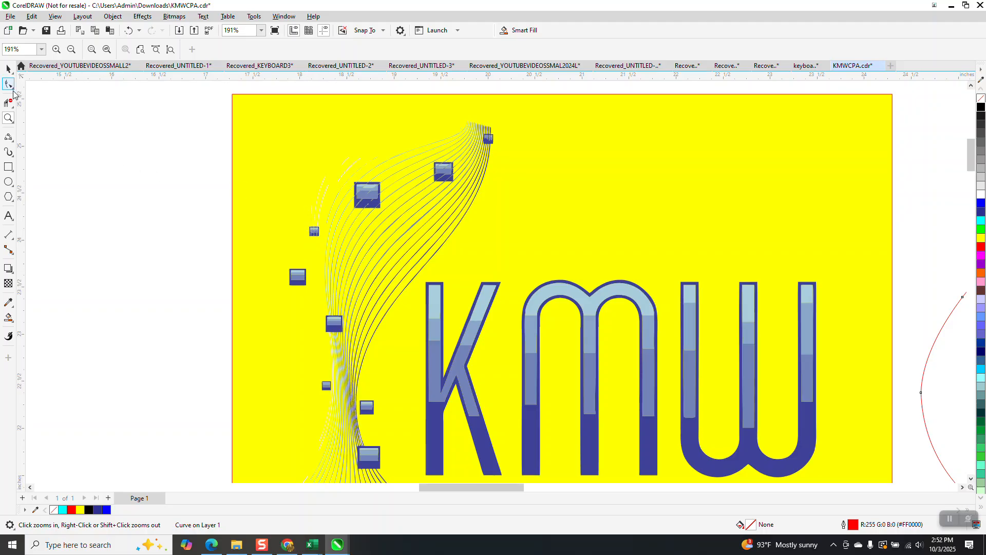
pyautogui.click(9, 138)
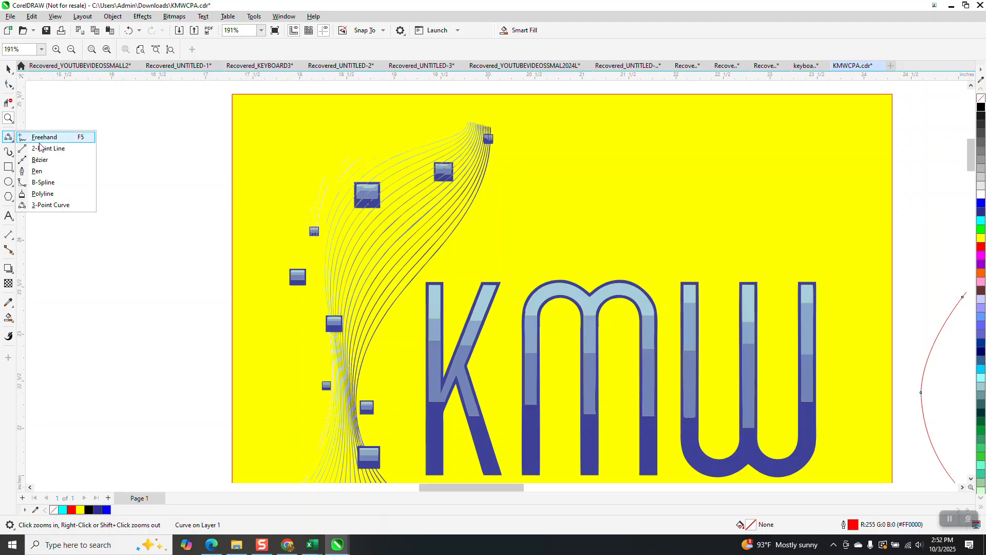
pyautogui.click(51, 205)
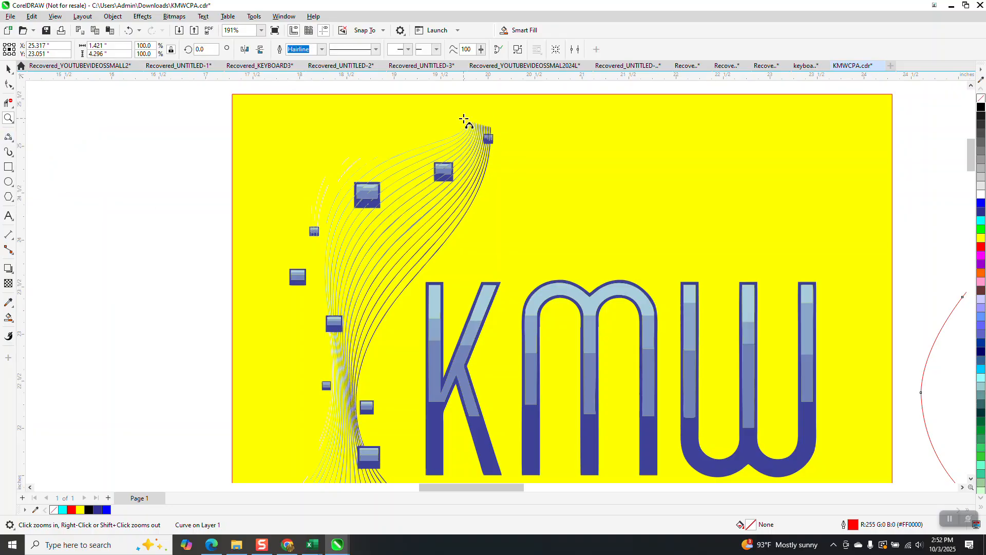
pyautogui.click(8, 117)
pyautogui.moveTo(453, 118); pyautogui.dragTo(541, 173)
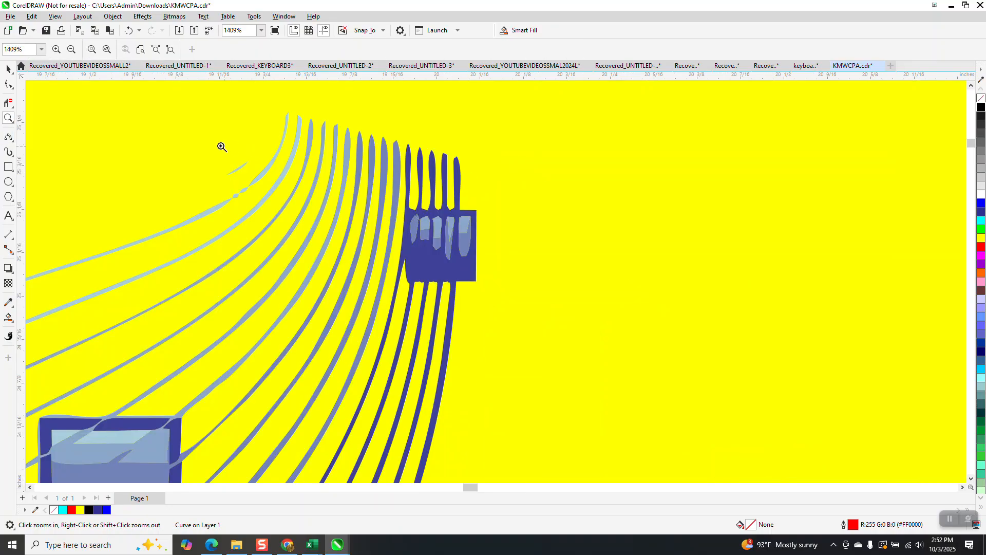
pyautogui.scroll(-1, 308, 184)
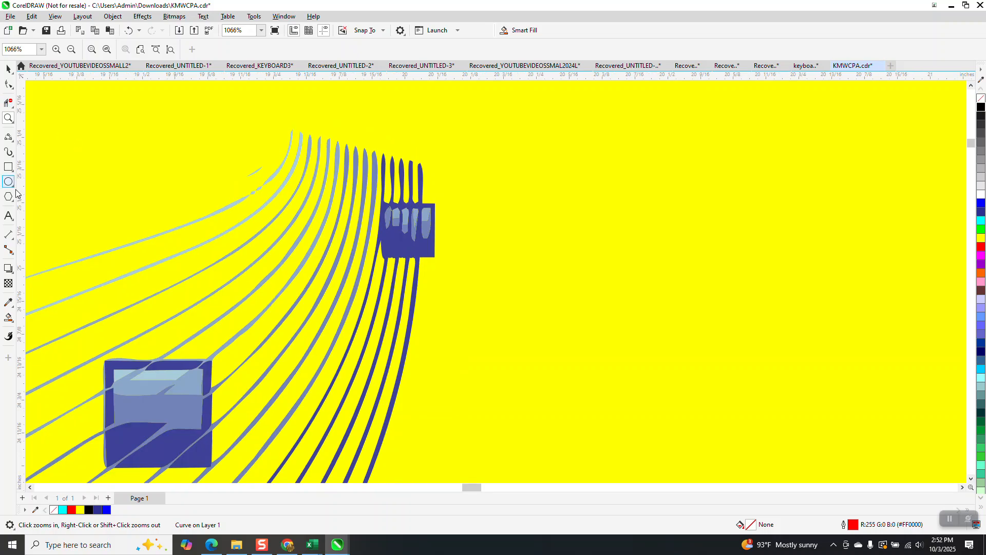
pyautogui.click(8, 137)
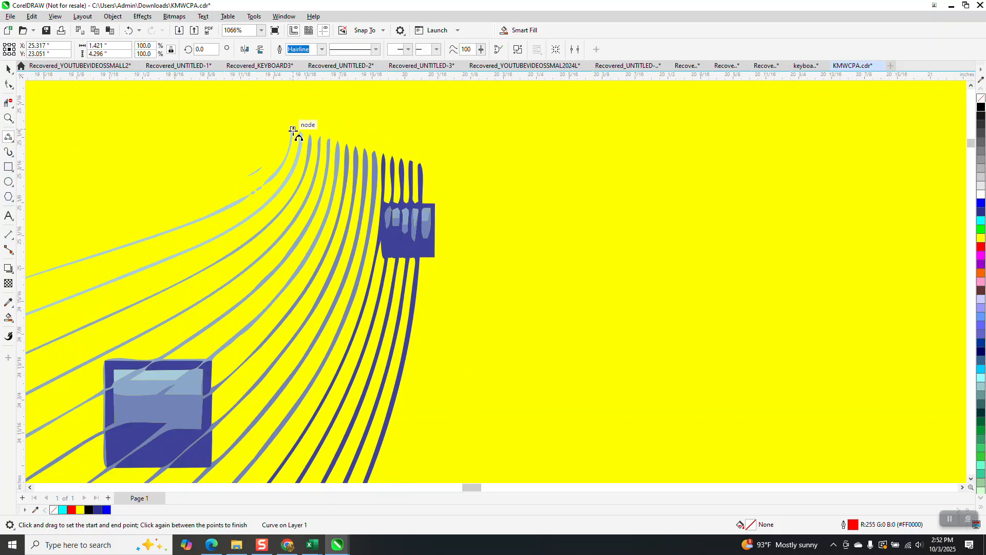
pyautogui.moveTo(294, 131); pyautogui.dragTo(215, 211)
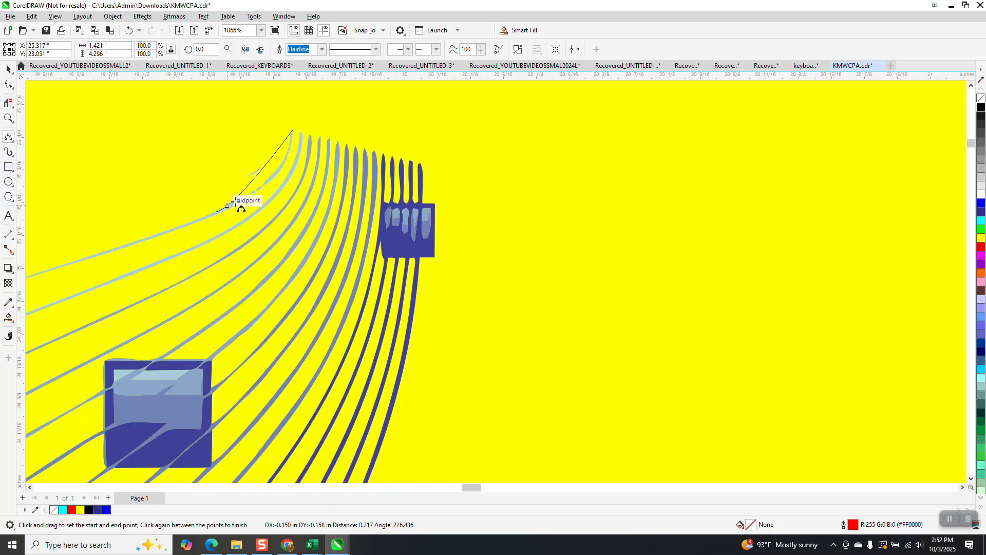
pyautogui.click(274, 175)
pyautogui.scroll(-2, 323, 144)
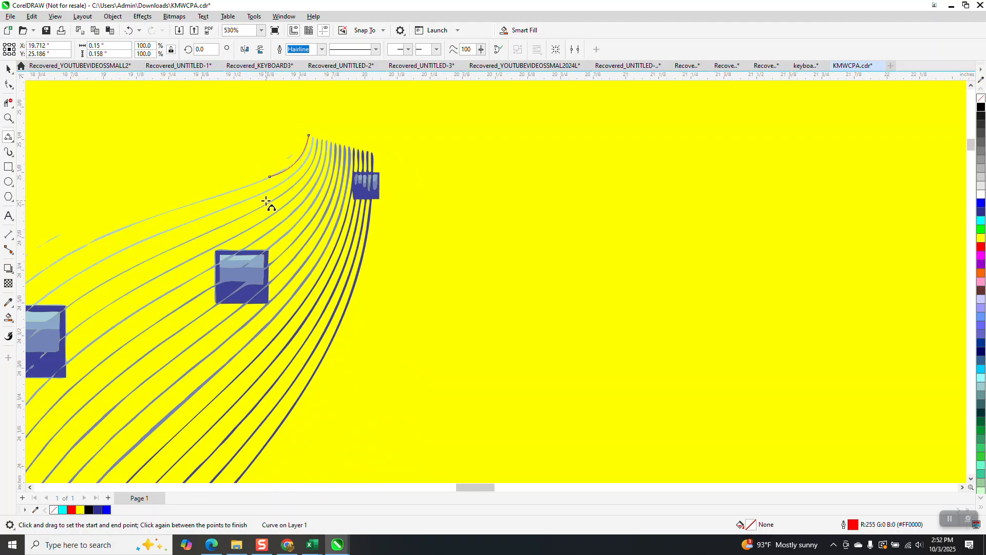
# Extend the trace of logo 3's outermost light wave line downward with three more 3-point curves, about 1.52 by 1.97 inches overall
pyautogui.moveTo(271, 176); pyautogui.dragTo(106, 237)
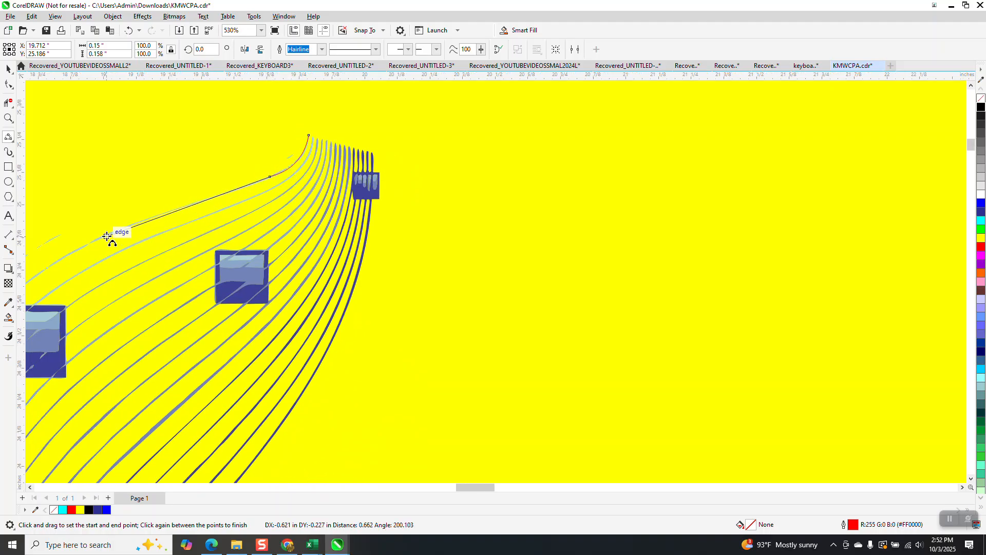
pyautogui.click(113, 234)
pyautogui.scroll(-2, 286, 156)
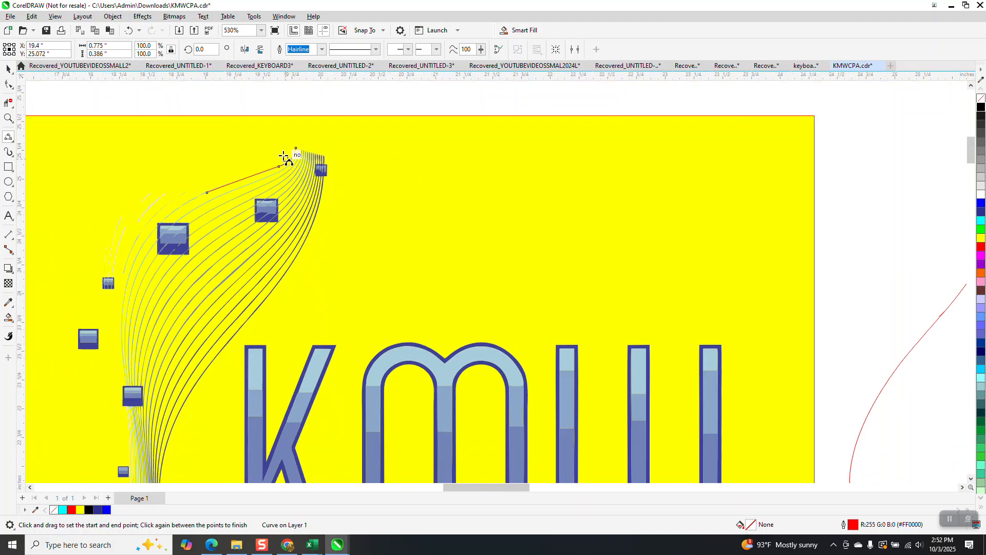
pyautogui.moveTo(162, 213); pyautogui.dragTo(134, 266)
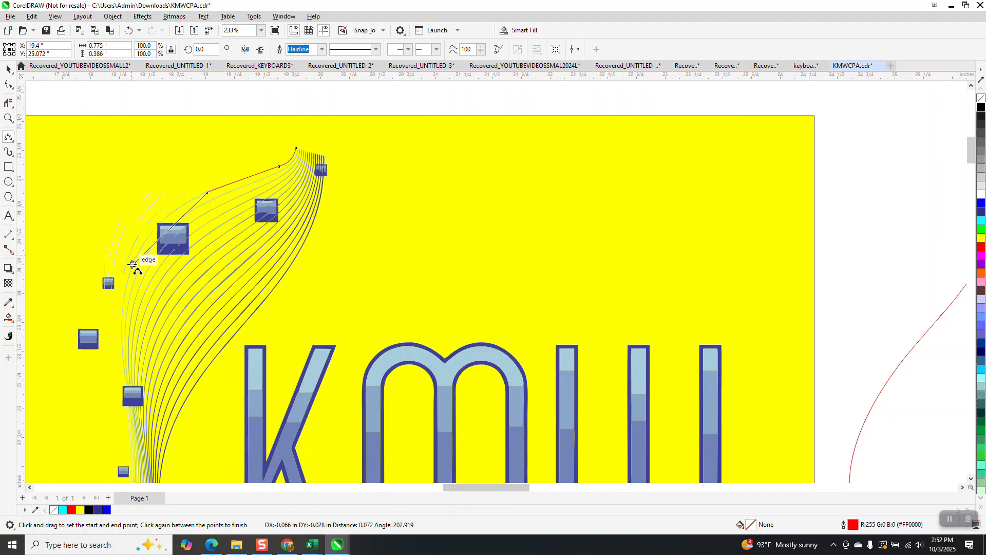
pyautogui.click(155, 230)
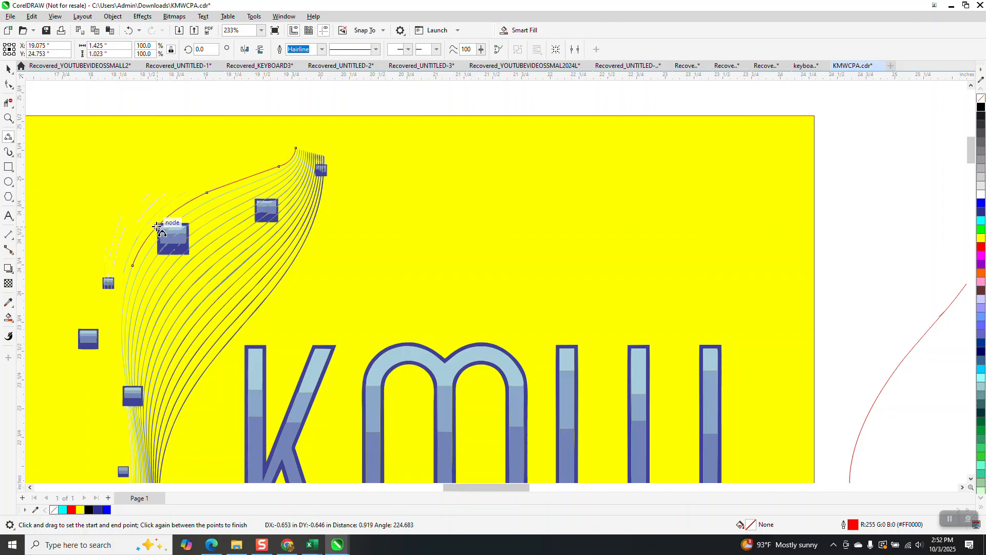
pyautogui.moveTo(133, 266); pyautogui.dragTo(125, 374)
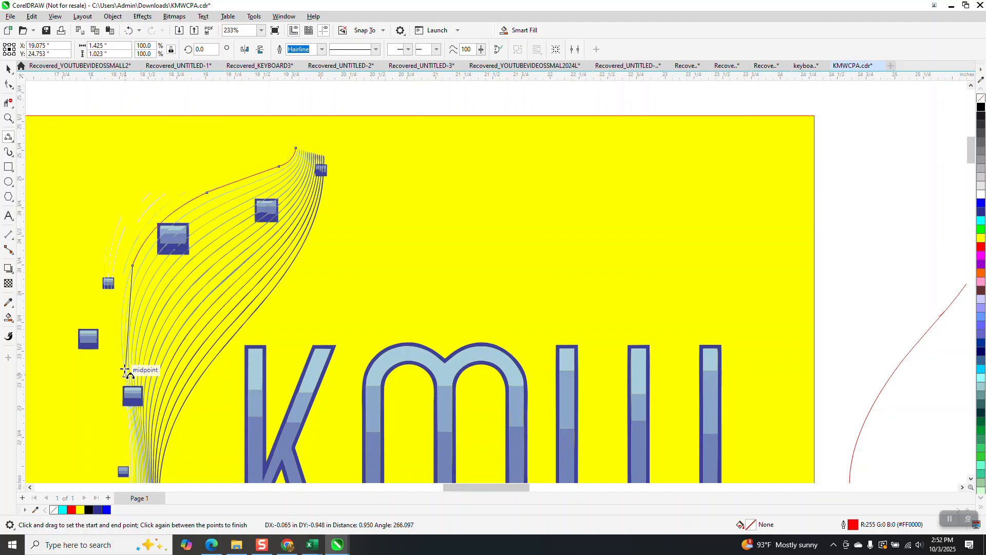
pyautogui.click(123, 324)
# Continue the light wave line's trace to its bottom end with two more 3-point curves, about 2.24 by 4.32 inches overall
pyautogui.scroll(-2, 115, 170)
pyautogui.click(11, 122)
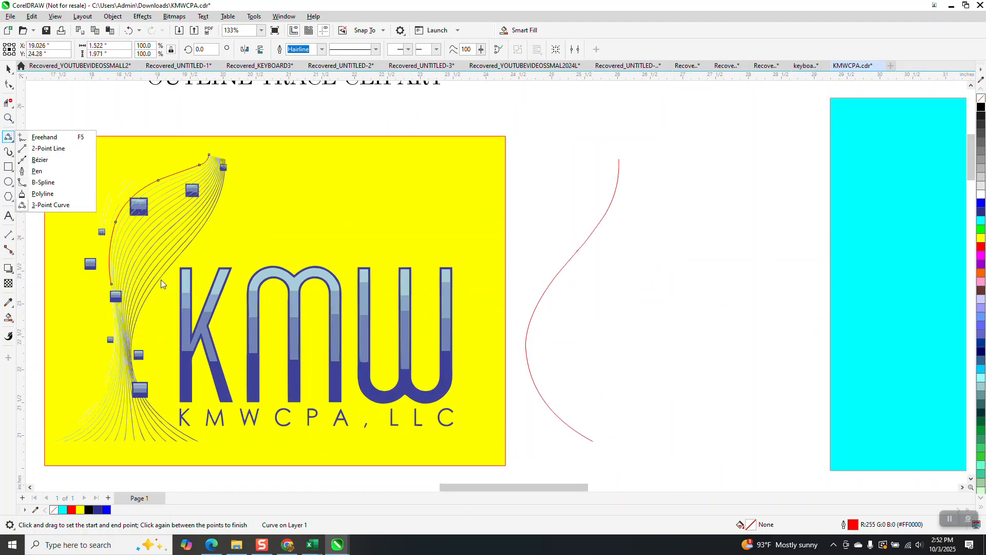
pyautogui.click(33, 129)
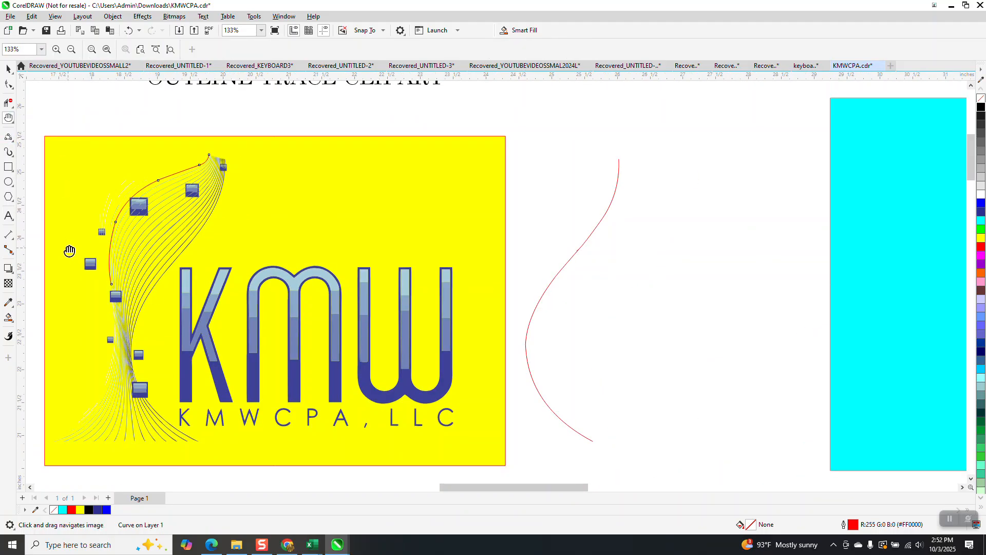
pyautogui.moveTo(68, 250); pyautogui.dragTo(308, 427)
pyautogui.scroll(-3, 298, 272)
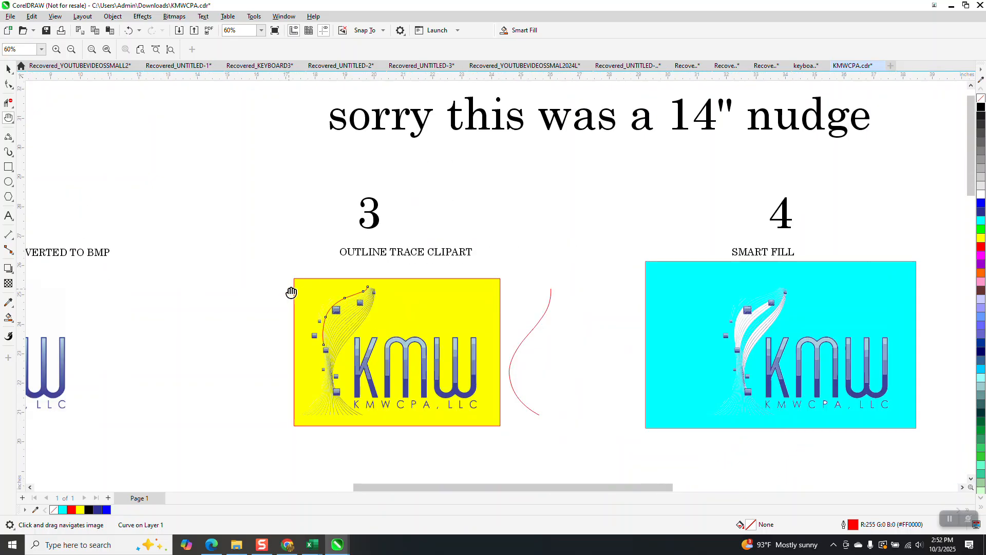
pyautogui.moveTo(290, 289); pyautogui.dragTo(304, 310)
pyautogui.scroll(-1, 304, 310)
pyautogui.click(11, 120)
pyautogui.click(34, 119)
pyautogui.moveTo(325, 335); pyautogui.dragTo(581, 471)
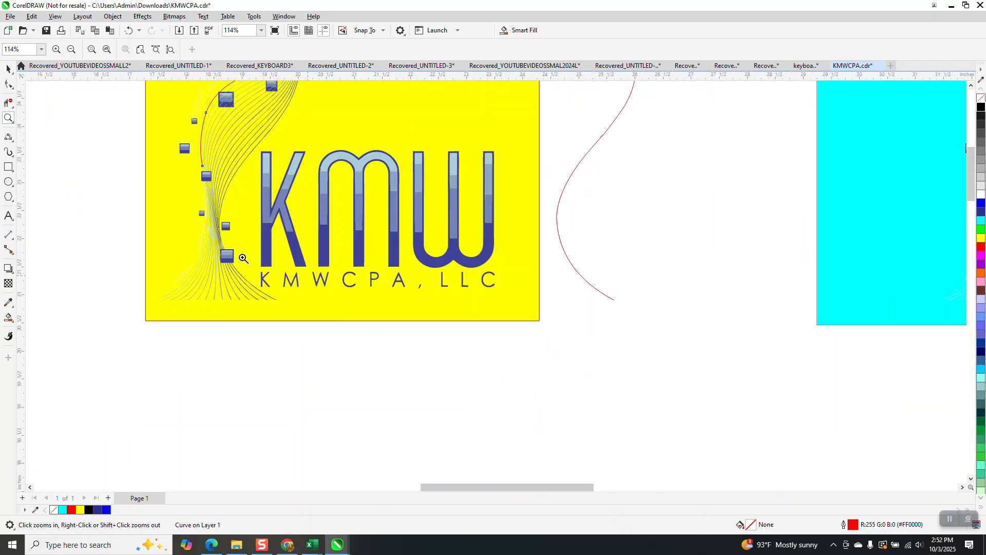
pyautogui.click(9, 138)
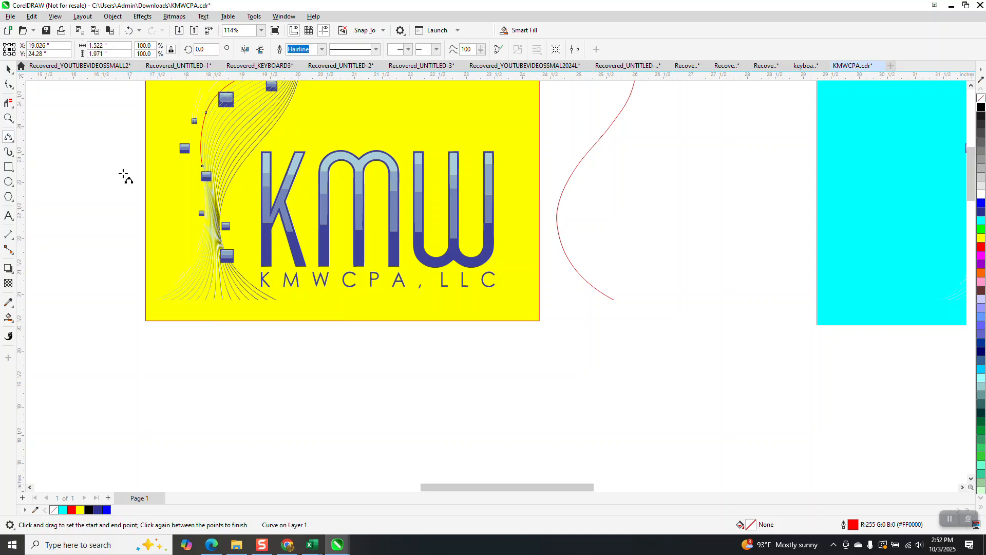
pyautogui.moveTo(202, 166); pyautogui.dragTo(192, 265)
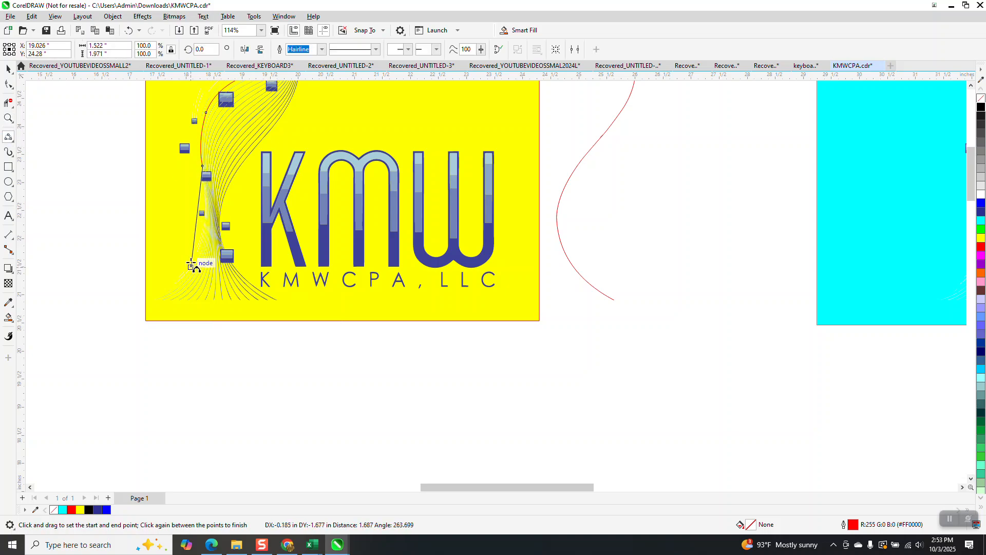
pyautogui.click(200, 263)
pyautogui.moveTo(190, 267); pyautogui.dragTo(161, 297)
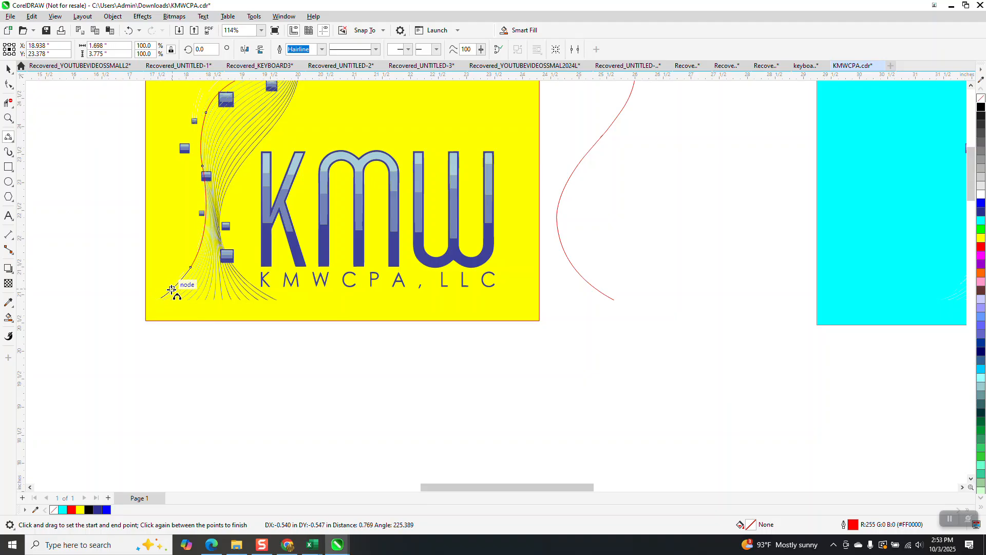
pyautogui.click(173, 289)
# Move the completed trace of the light wave line 6 inches right, beside the dark line's trace
pyautogui.scroll(-3, 172, 295)
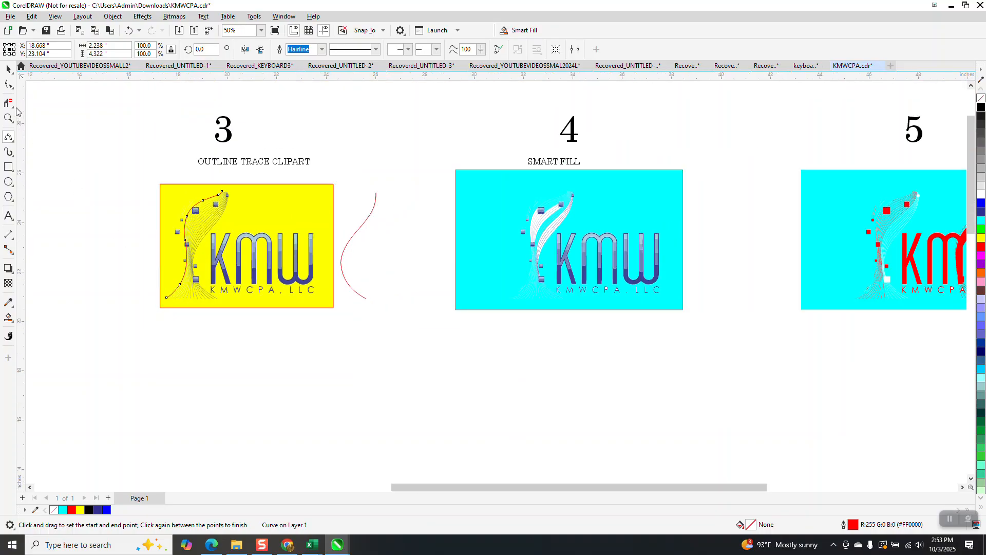
pyautogui.click(9, 83)
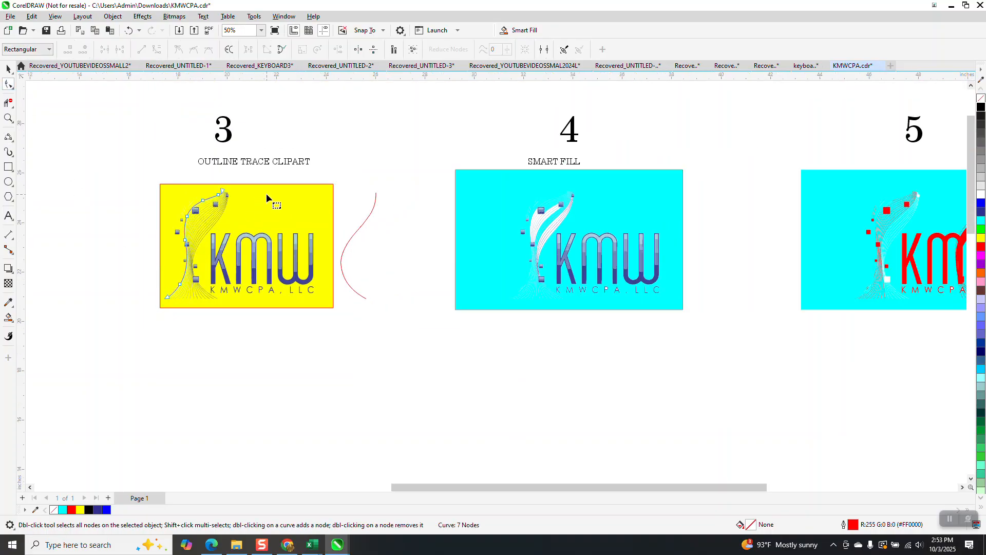
pyautogui.click(8, 69)
pyautogui.press('Right')
pyautogui.press('Right')
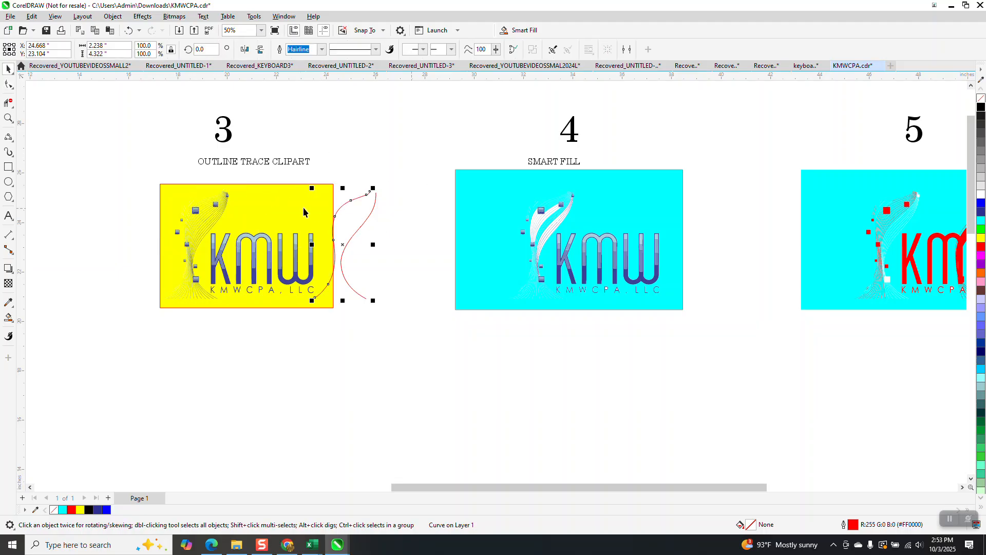
# Select both traced curves and move them 6 inches down, below the yellow logo
pyautogui.moveTo(406, 186); pyautogui.dragTo(310, 334)
pyautogui.press('Down')
pyautogui.press('Down')
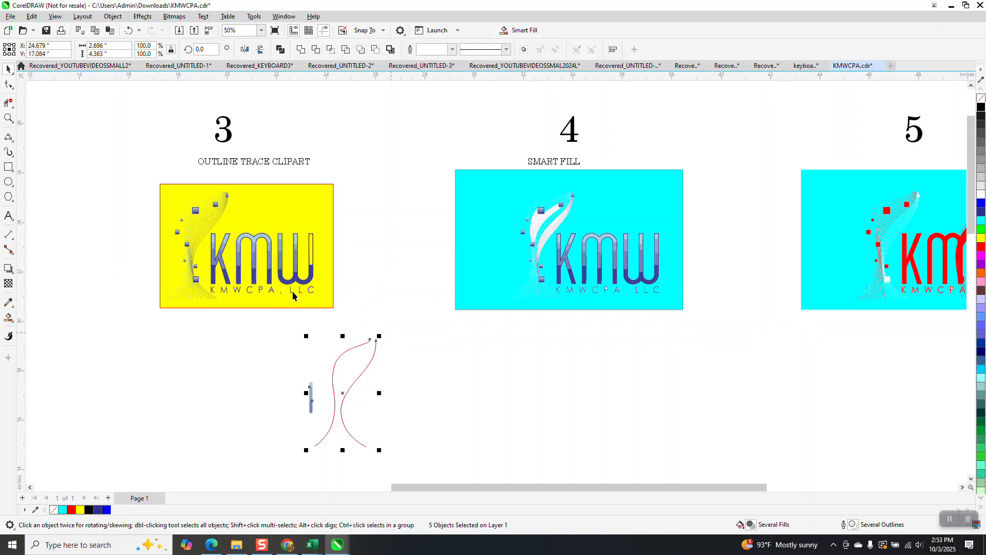
# Examine the wave lines in logo 2 and the numbered logos across the page
pyautogui.scroll(-1, 773, 302)
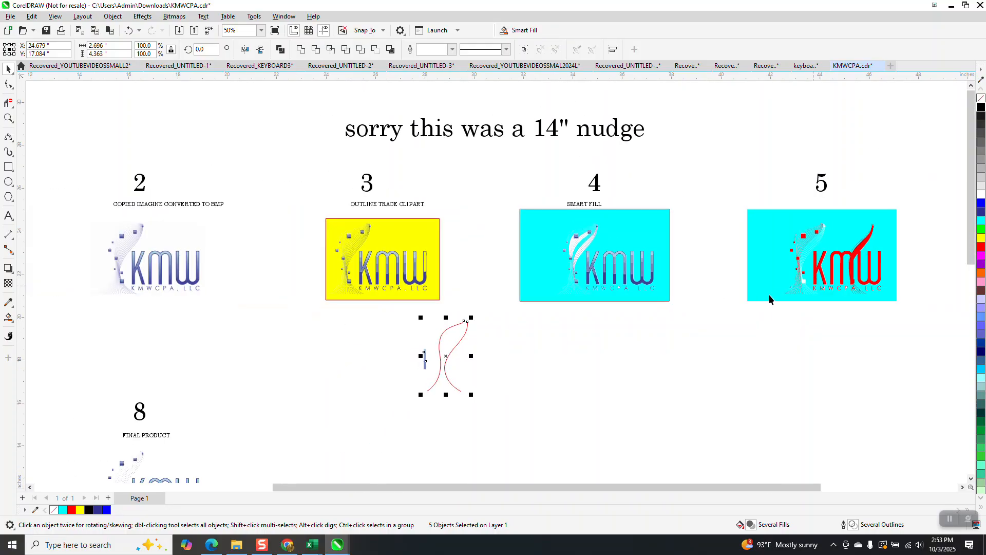
pyautogui.click(8, 117)
pyautogui.moveTo(112, 227); pyautogui.dragTo(200, 262)
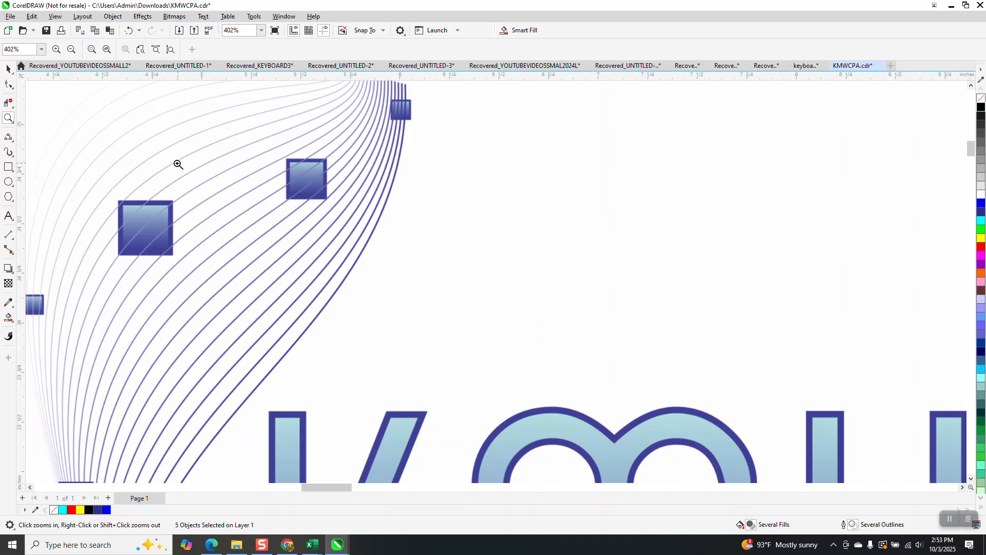
pyautogui.scroll(-10, 141, 158)
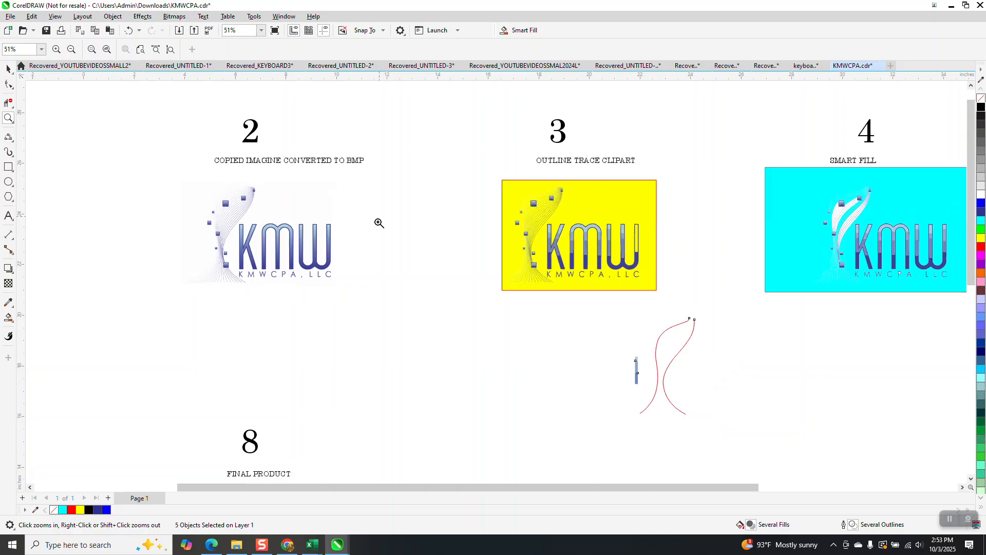
pyautogui.scroll(3, 756, 434)
pyautogui.scroll(-5, 470, 299)
pyautogui.moveTo(180, 137); pyautogui.dragTo(335, 337)
pyautogui.moveTo(319, 205); pyautogui.dragTo(419, 313)
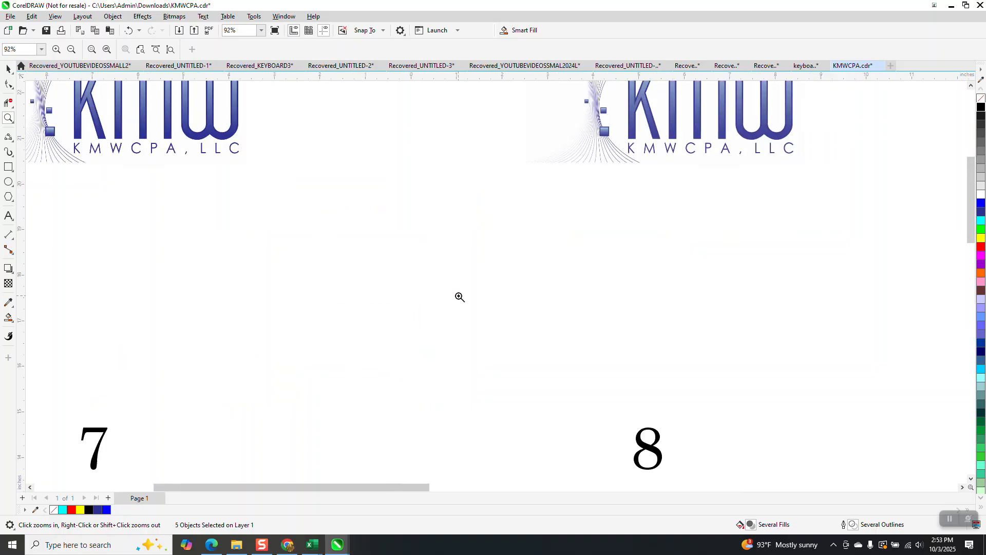
pyautogui.scroll(-3, 457, 295)
pyautogui.scroll(-2, 532, 277)
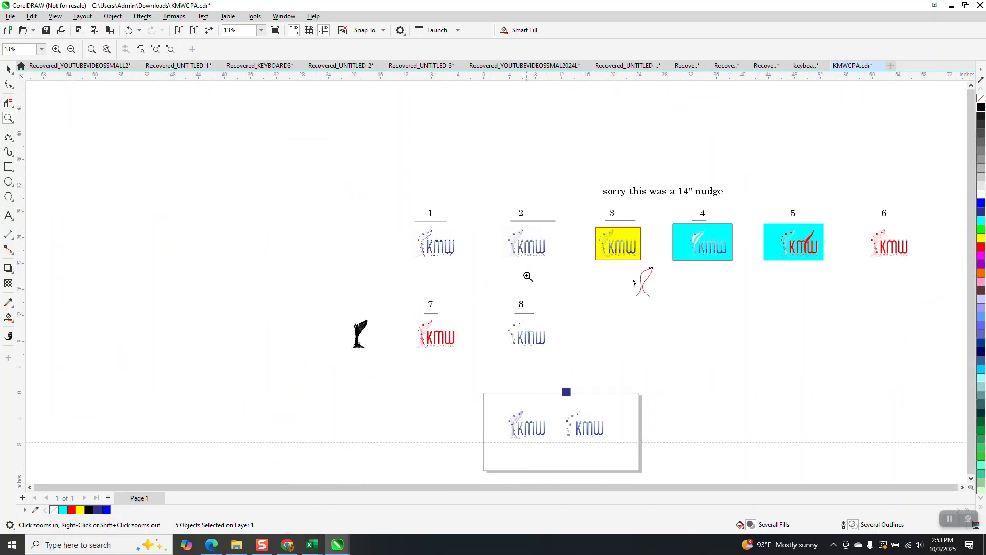
# Delete the stray blue bar pieces beside the two traced curves
pyautogui.moveTo(720, 332); pyautogui.dragTo(721, 333)
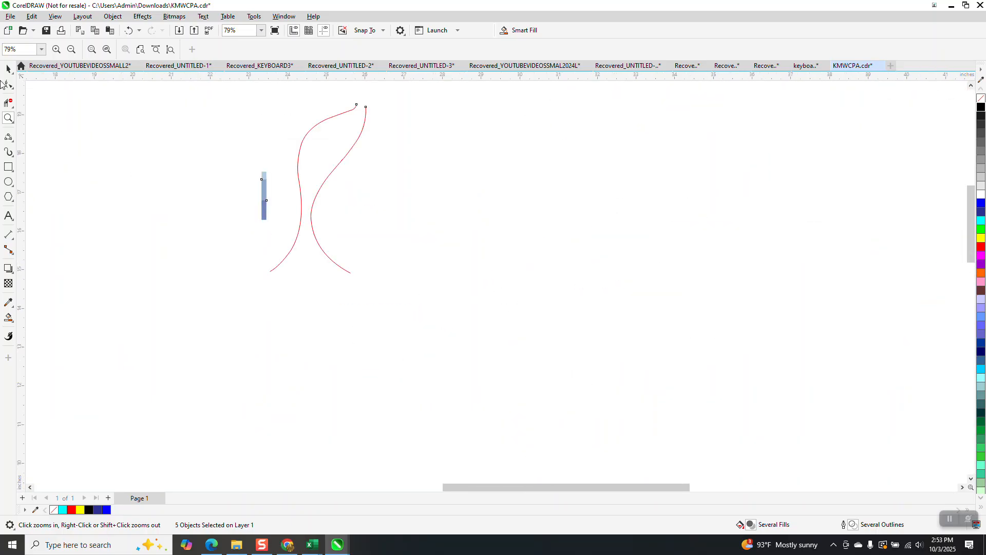
pyautogui.click(8, 68)
pyautogui.moveTo(242, 165); pyautogui.dragTo(278, 221)
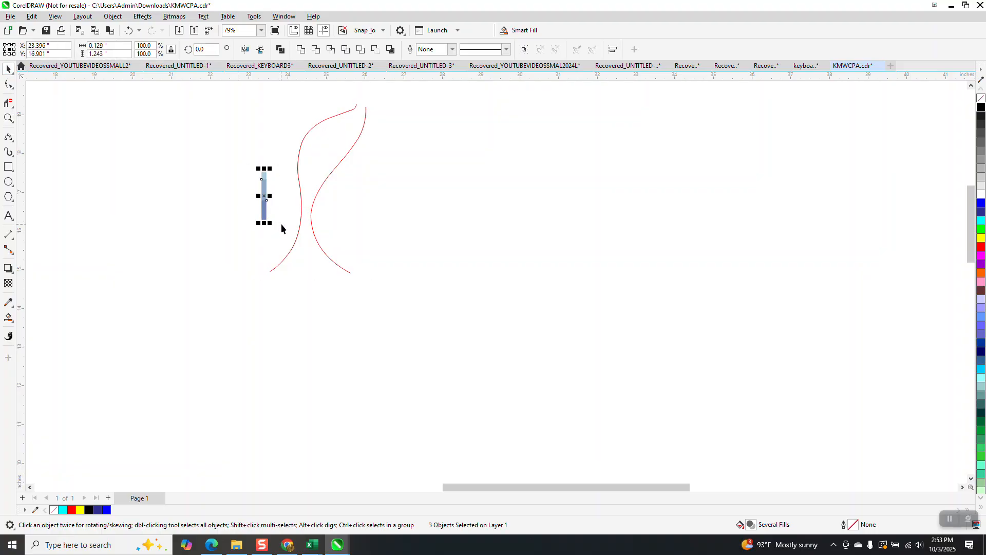
pyautogui.press('Delete')
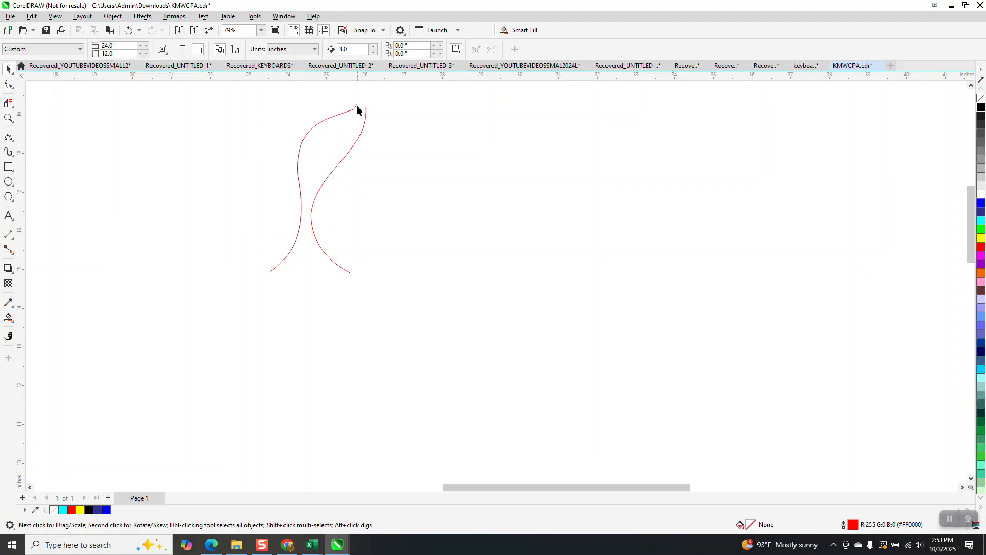
# Blend the two traced curves with 13 steps
pyautogui.moveTo(299, 257); pyautogui.dragTo(412, 308)
pyautogui.click(147, 17)
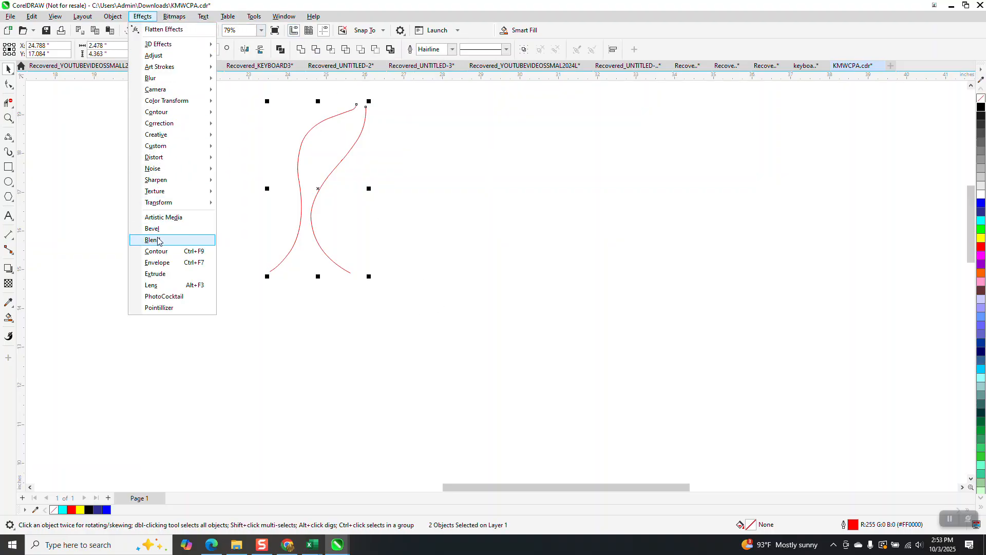
pyautogui.click(388, 253)
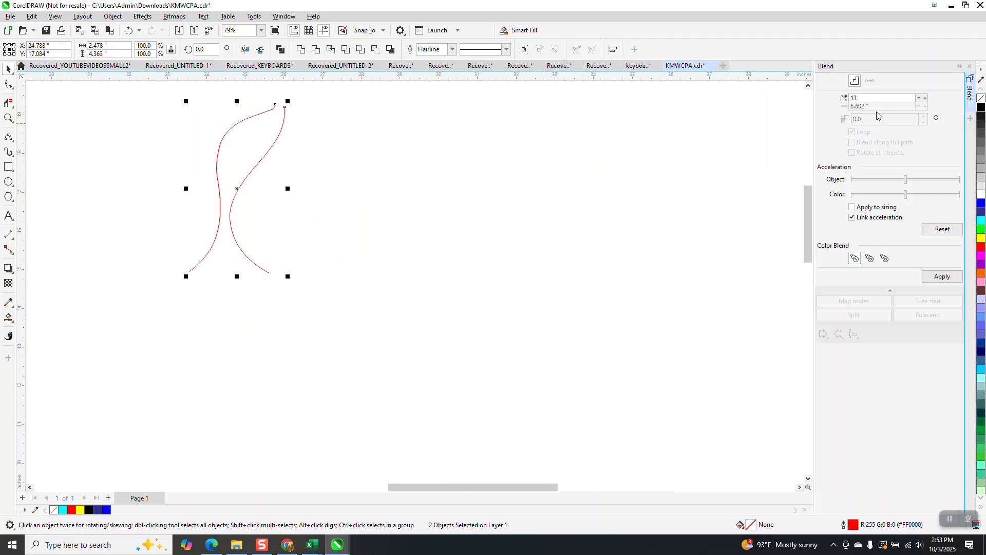
pyautogui.click(942, 276)
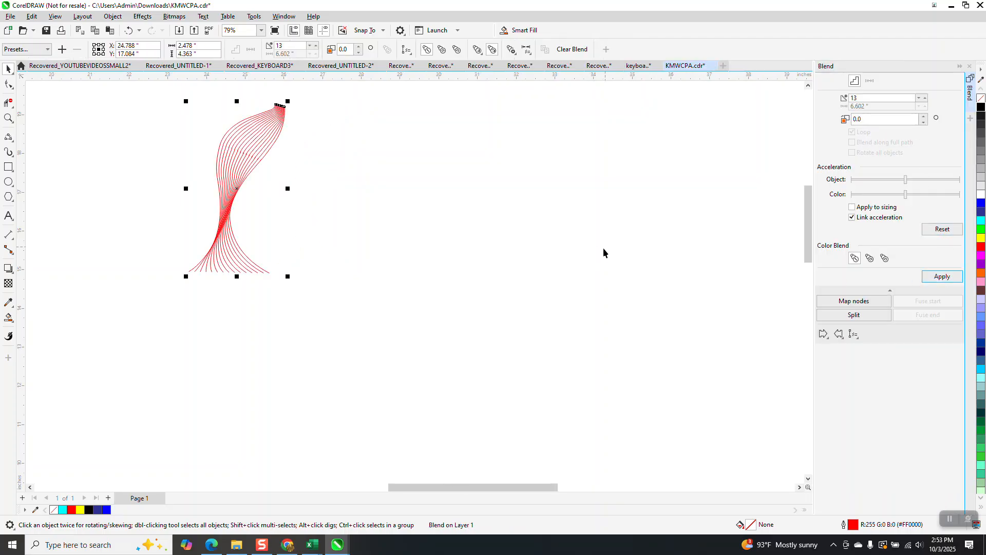
# Inspect the blended lines around their narrow crossing and undo the blend
pyautogui.click(8, 118)
pyautogui.moveTo(190, 192); pyautogui.dragTo(286, 258)
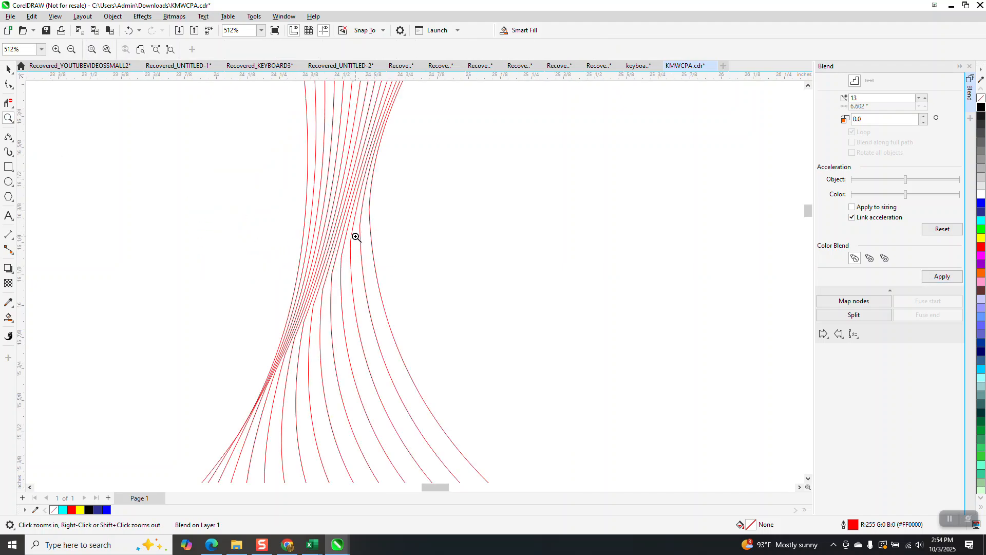
pyautogui.scroll(-2, 349, 229)
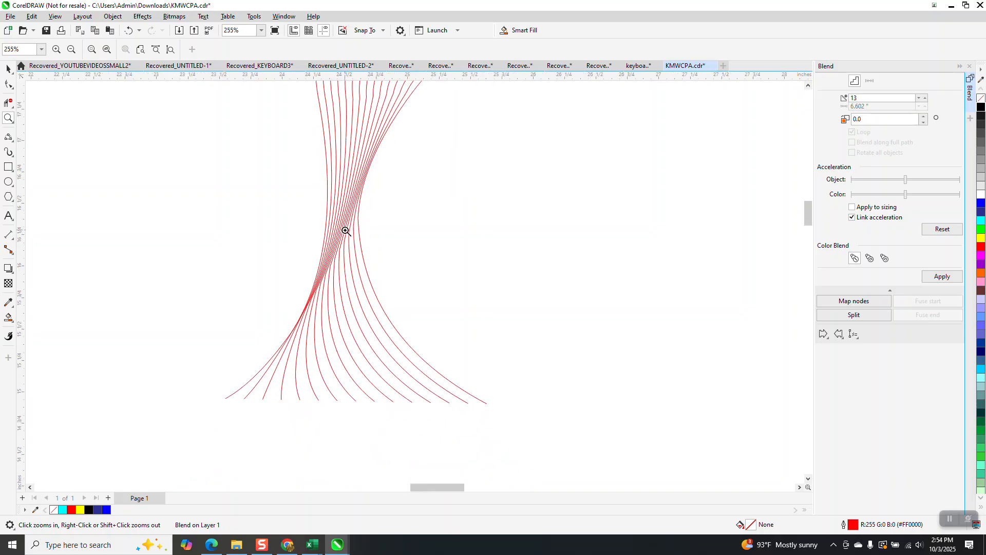
pyautogui.scroll(-2, 308, 246)
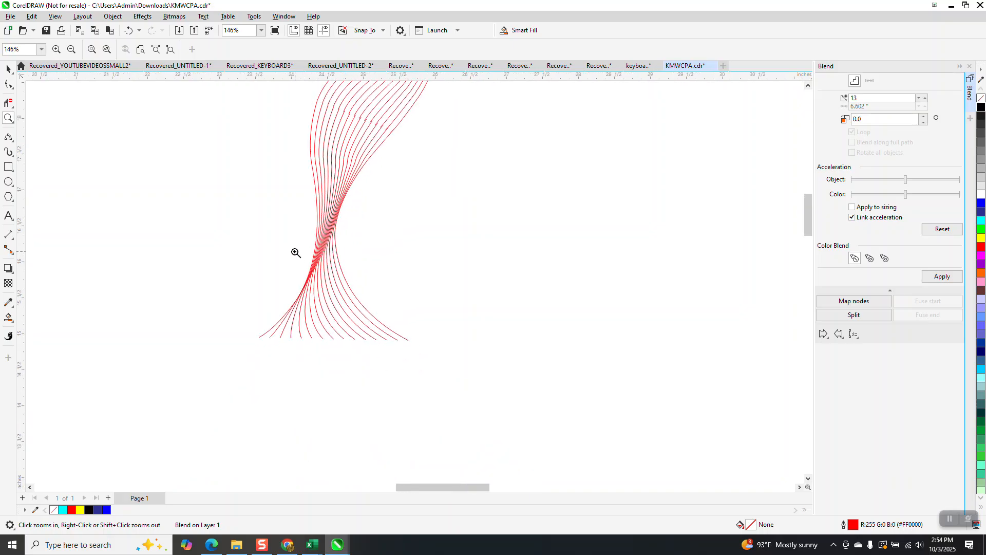
pyautogui.click(129, 31)
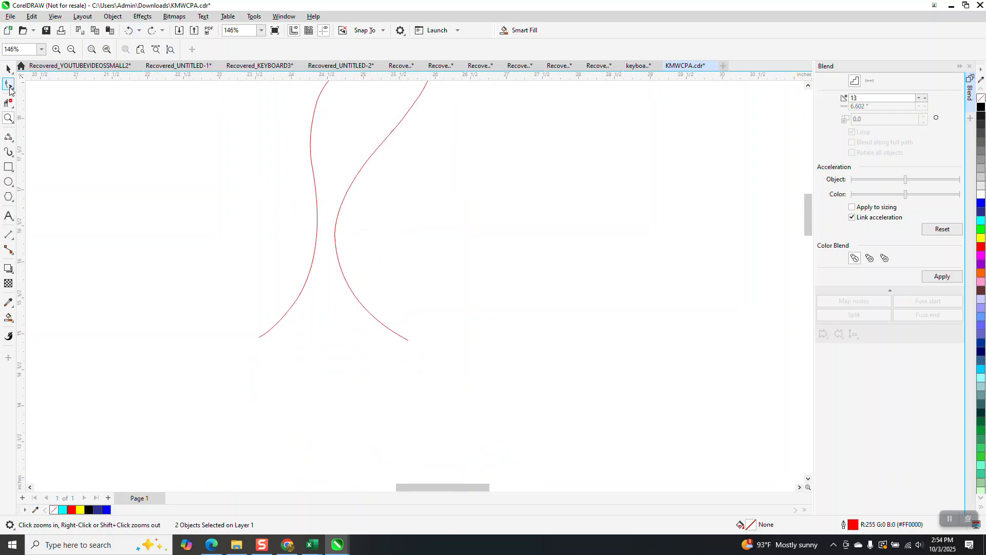
# Join the overlapping nodes midway along the upper part of the dark line's traced curve
pyautogui.click(9, 85)
pyautogui.click(383, 144)
pyautogui.press('Delete')
pyautogui.click(129, 30)
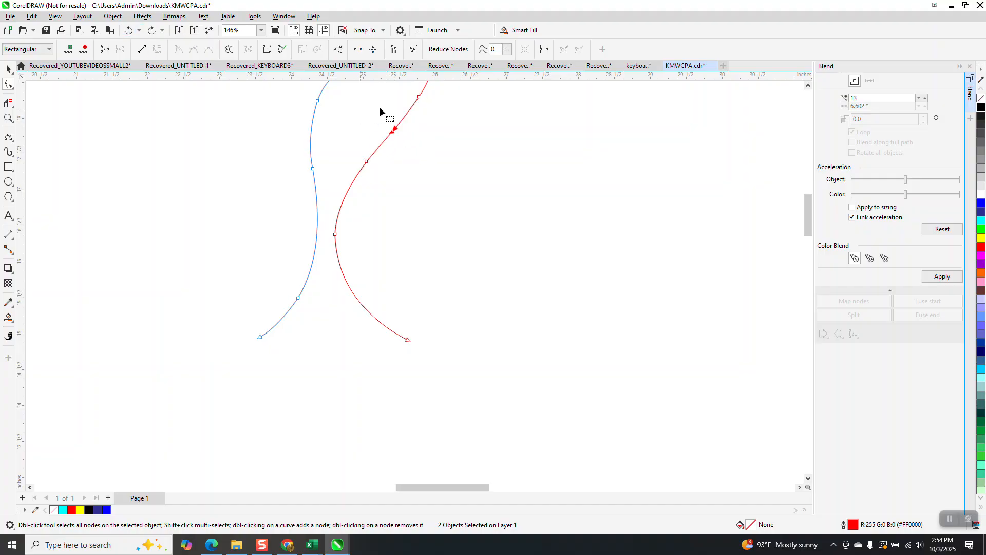
pyautogui.rightClick(393, 132)
pyautogui.click(417, 163)
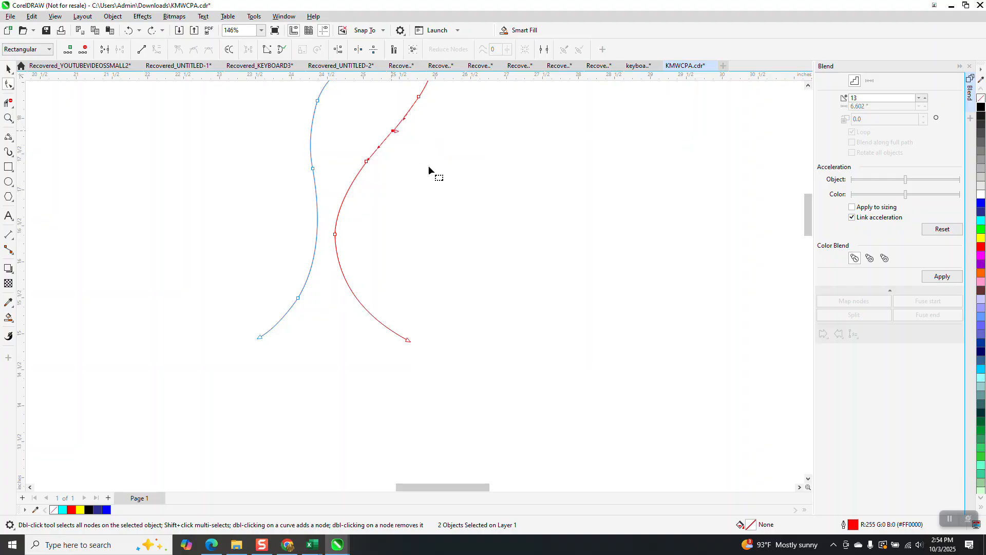
pyautogui.scroll(-1, 426, 154)
pyautogui.click(419, 131)
pyautogui.click(389, 147)
pyautogui.click(454, 168)
pyautogui.click(128, 31)
# Delete the node just below the joined node on the dark line's traced curve
pyautogui.scroll(-1, 390, 291)
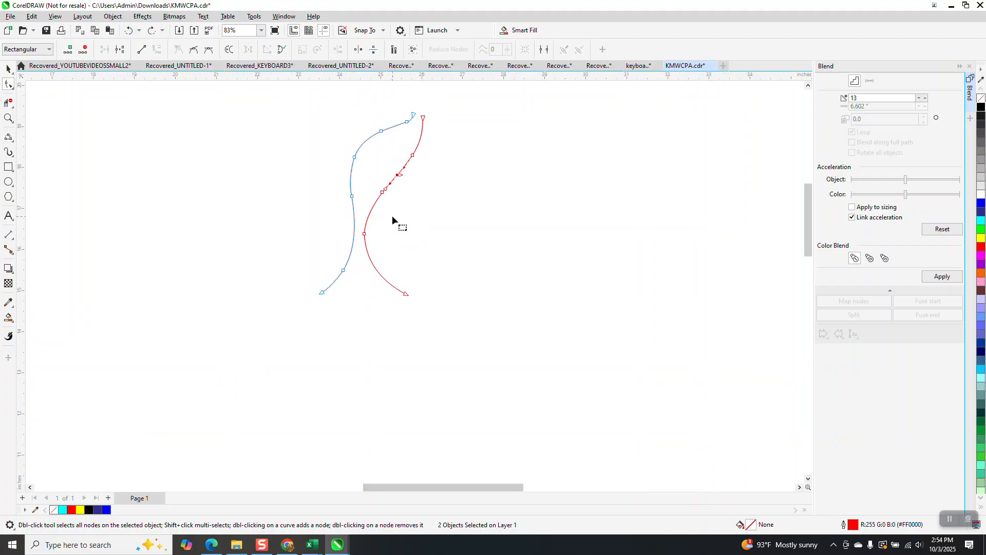
pyautogui.click(383, 193)
pyautogui.press('Delete')
# Select both traced curves and blend them with 13 steps
pyautogui.click(8, 69)
pyautogui.moveTo(272, 107); pyautogui.dragTo(330, 176)
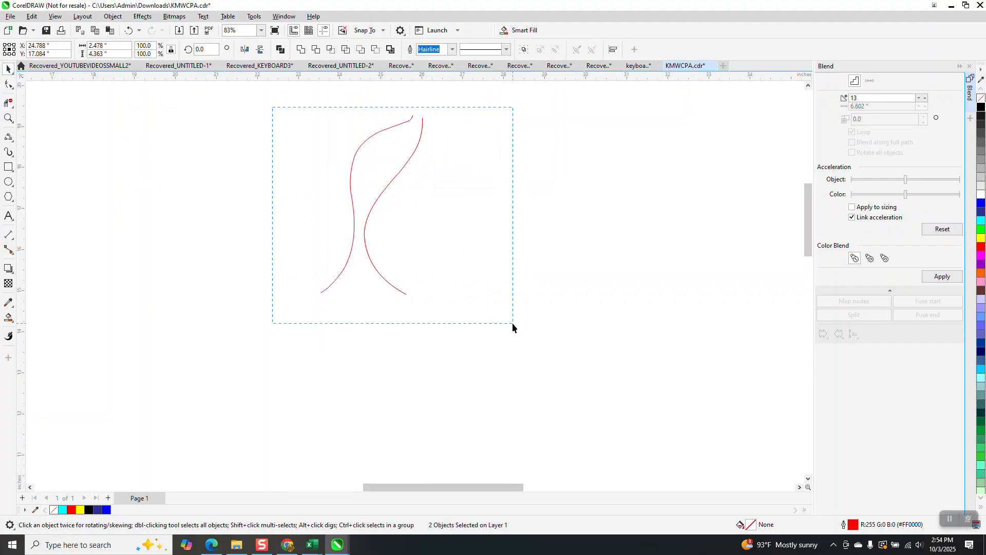
pyautogui.click(941, 276)
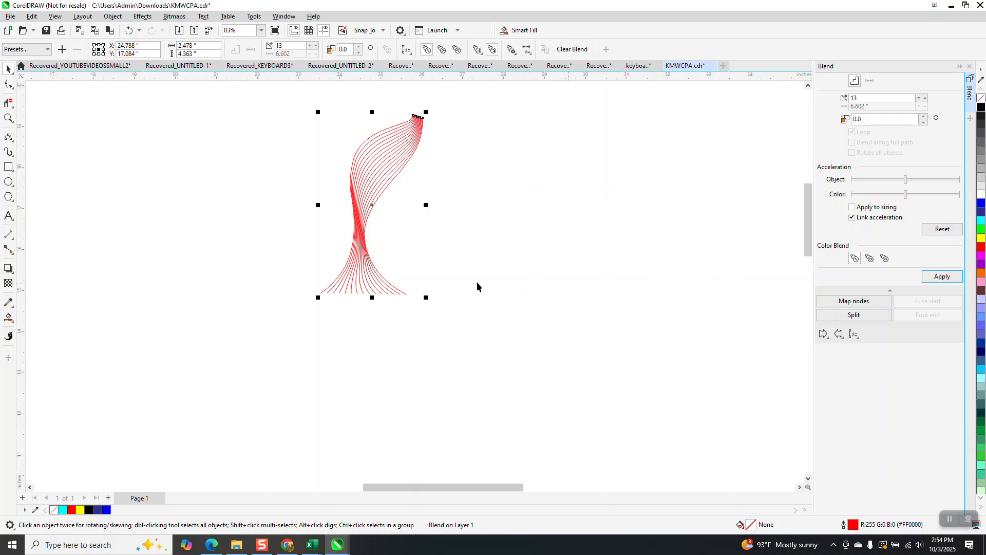
pyautogui.scroll(-1, 454, 276)
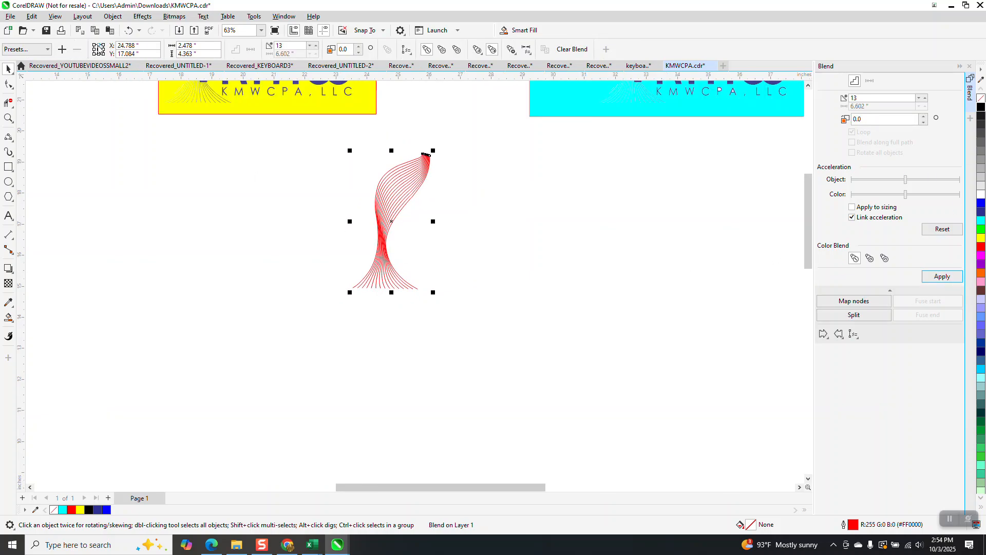
# Group the blend together with its two original traced curves
pyautogui.click(113, 16)
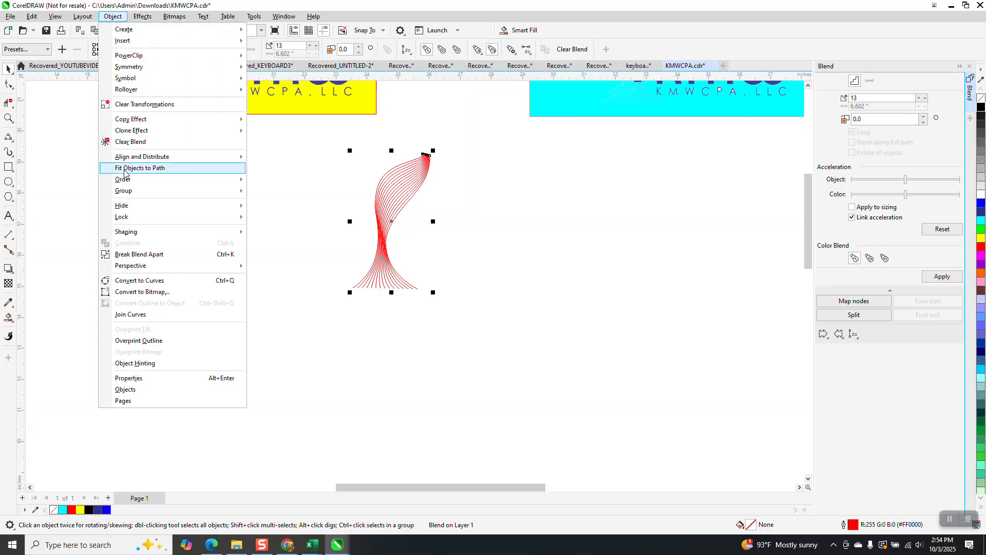
pyautogui.moveTo(128, 183)
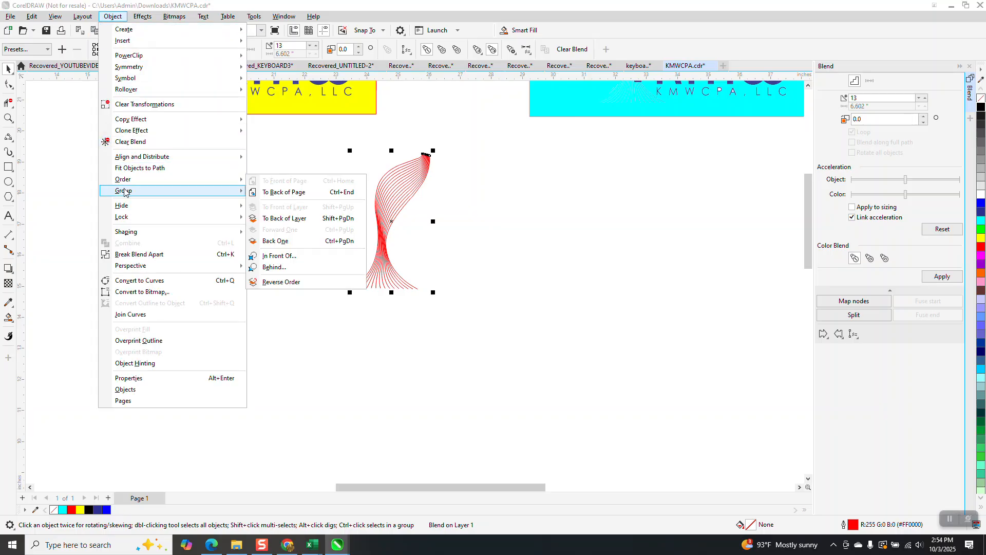
pyautogui.click(289, 157)
pyautogui.moveTo(325, 132); pyautogui.dragTo(489, 317)
pyautogui.click(109, 19)
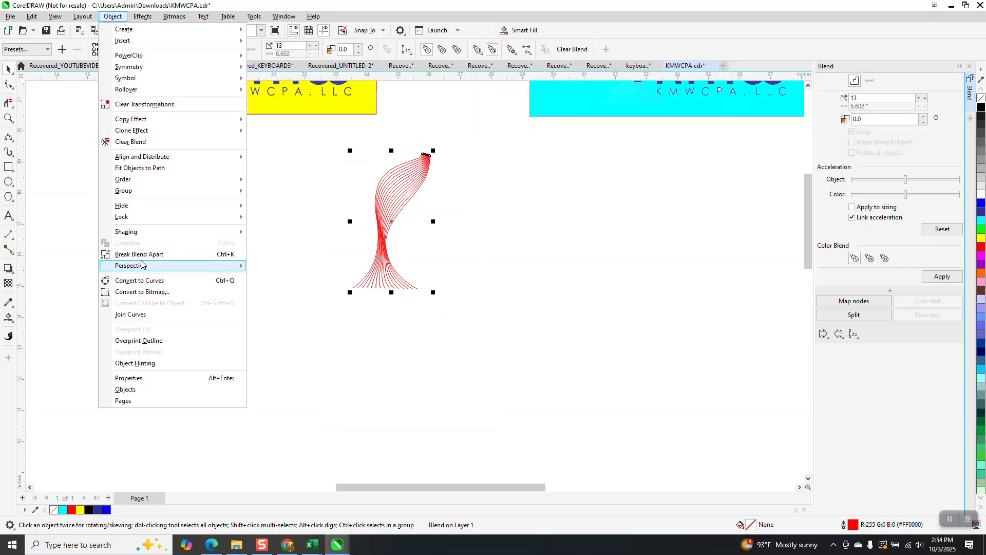
pyautogui.click(289, 214)
pyautogui.moveTo(333, 139); pyautogui.dragTo(497, 316)
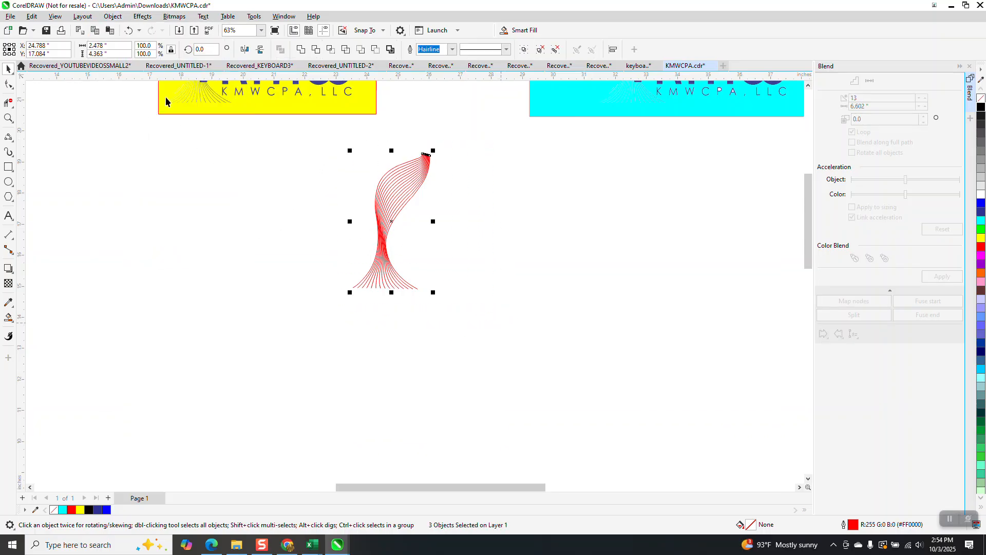
pyautogui.click(112, 16)
pyautogui.moveTo(149, 193)
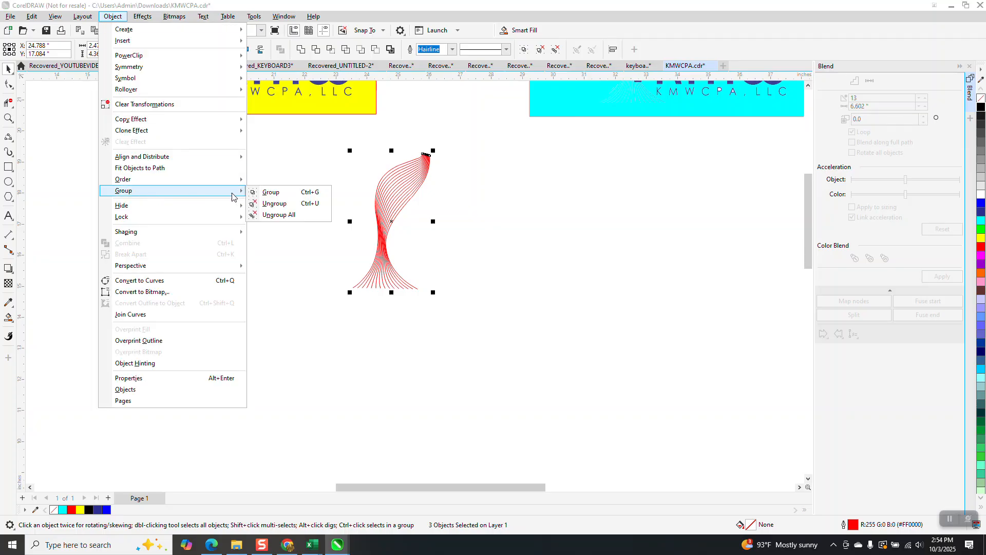
pyautogui.click(264, 191)
pyautogui.scroll(-5, 369, 262)
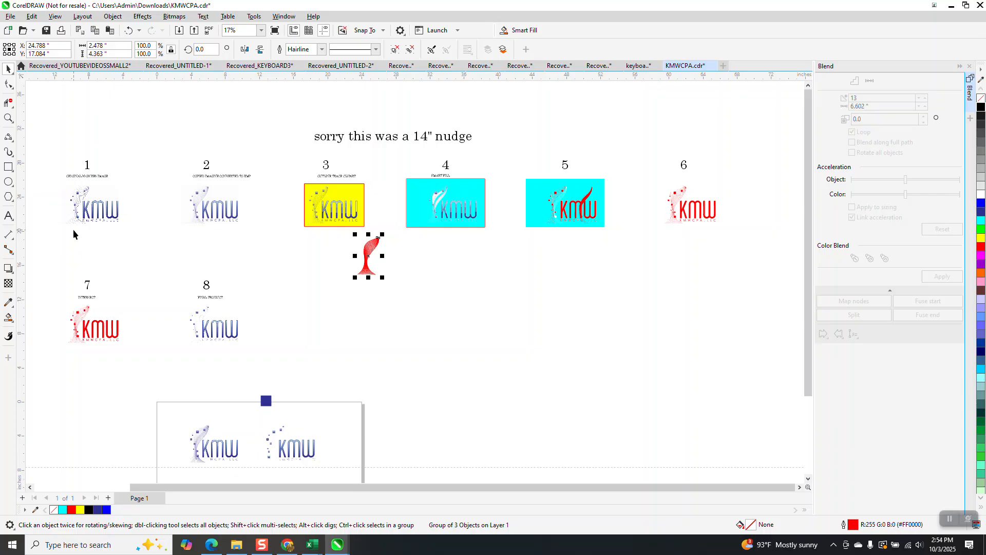
# Draw a rectangle about 4.15 by 4.64 inches below logo 4 and move the dark blue square from above the page to its right
pyautogui.click(8, 167)
pyautogui.moveTo(400, 301); pyautogui.dragTo(435, 340)
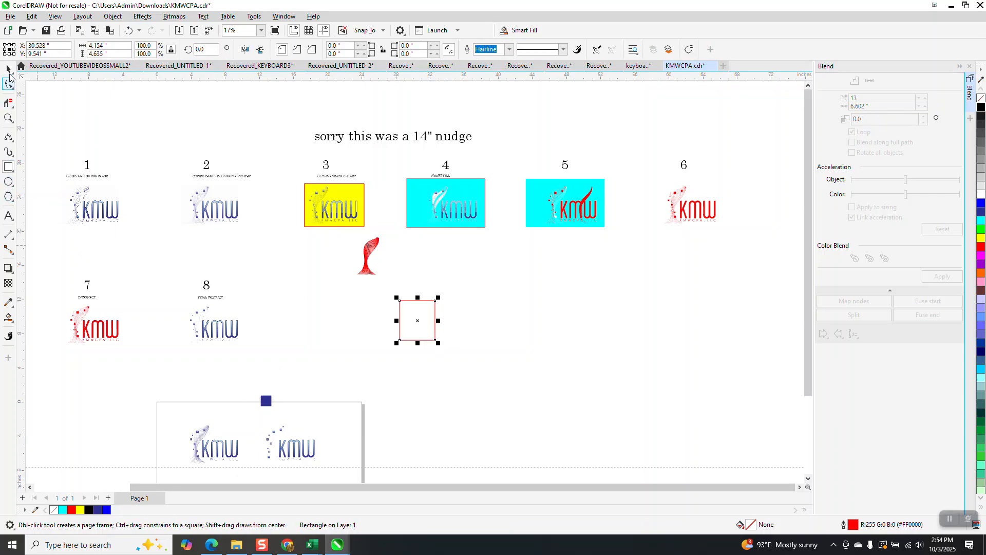
pyautogui.press('space')
pyautogui.moveTo(264, 400); pyautogui.dragTo(598, 321)
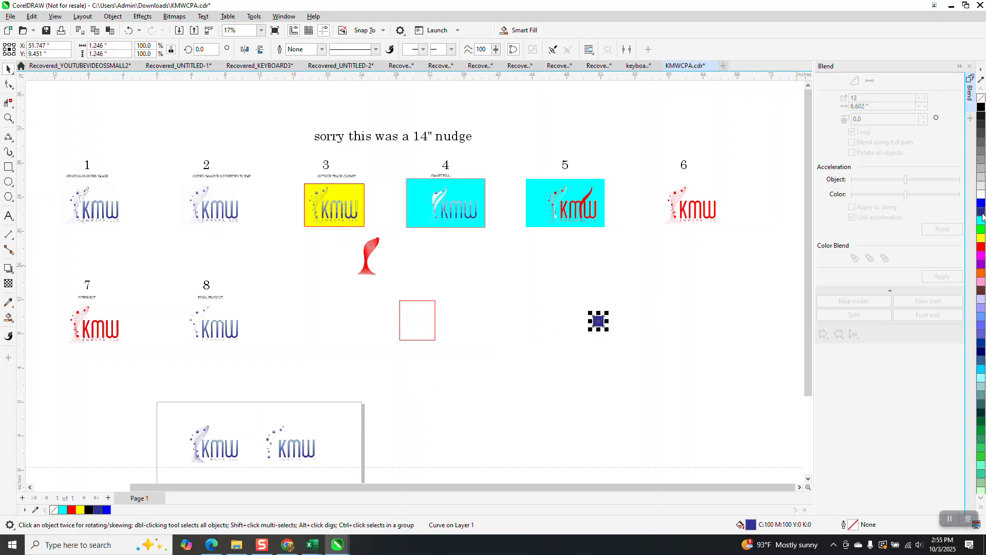
pyautogui.moveTo(599, 331); pyautogui.dragTo(639, 350)
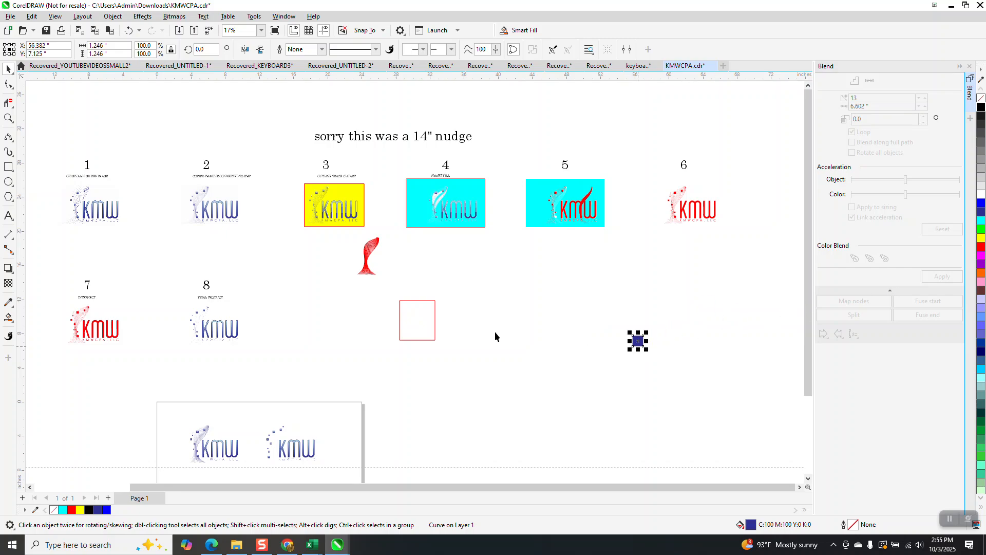
# Recolor the outlines of the grouped wave lines to the dark blue C:100 M:100 Y:0 K:0
pyautogui.scroll(-1, 455, 321)
pyautogui.moveTo(347, 243); pyautogui.dragTo(431, 295)
pyautogui.click(9, 118)
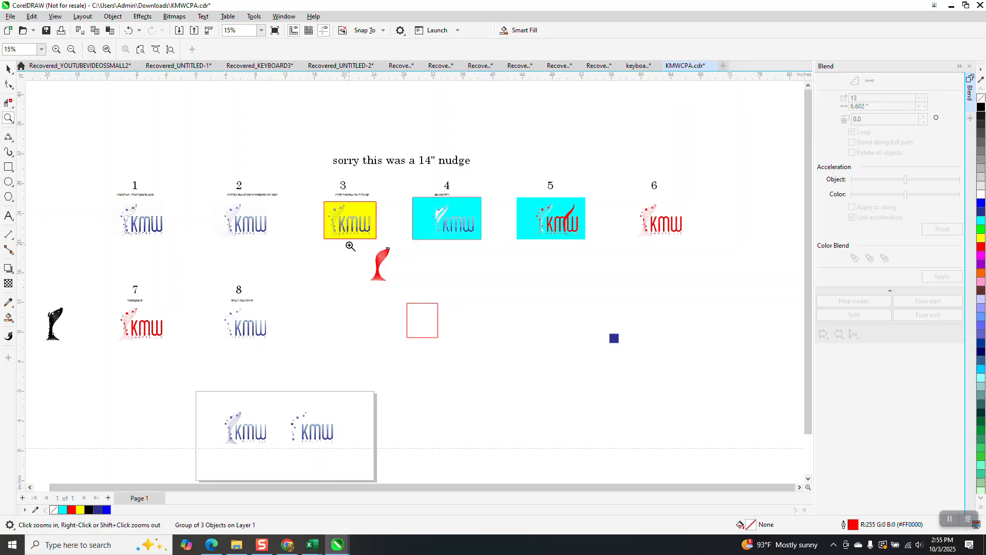
pyautogui.moveTo(436, 302); pyautogui.dragTo(437, 302)
pyautogui.click(8, 68)
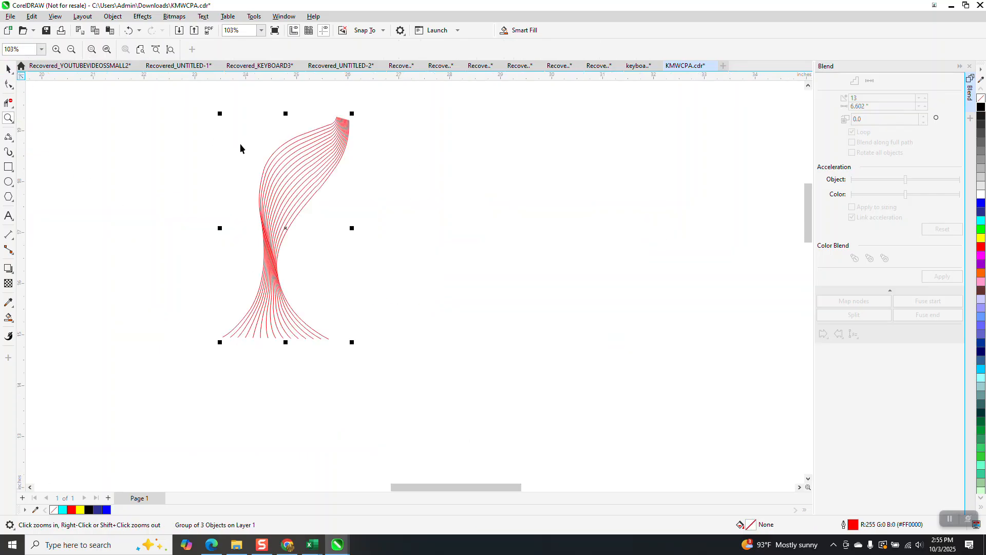
pyautogui.moveTo(401, 331); pyautogui.dragTo(406, 336)
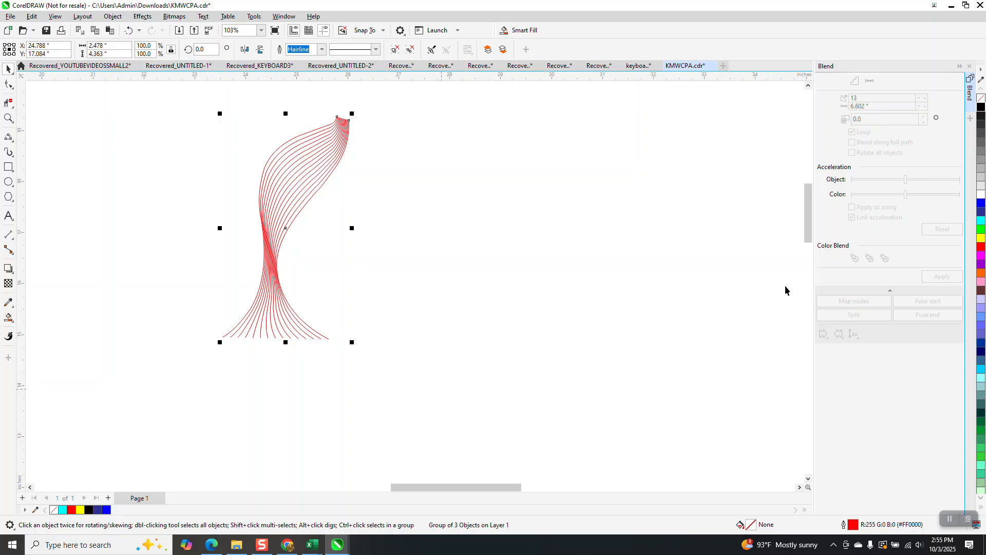
pyautogui.rightClick(982, 214)
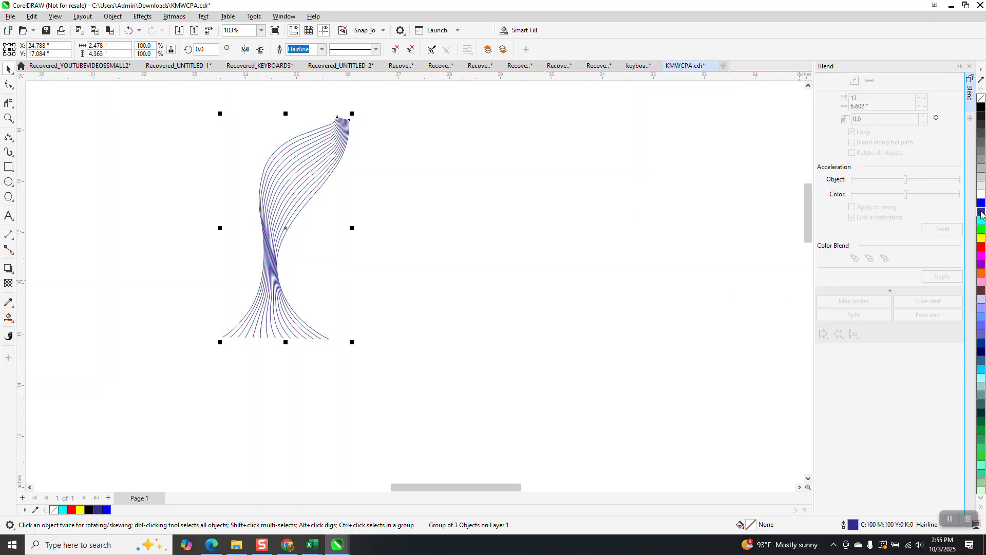
# Nudge the wave-line group down and left onto the page, beside the logo that has no lines
pyautogui.scroll(-2, 501, 304)
pyautogui.scroll(-3, 497, 303)
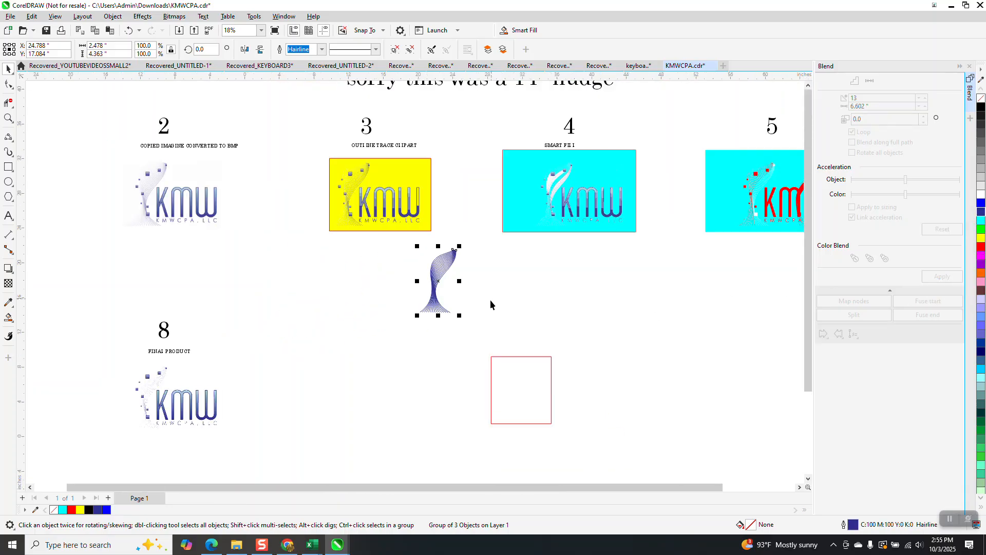
pyautogui.scroll(-2, 490, 300)
pyautogui.scroll(-1, 452, 299)
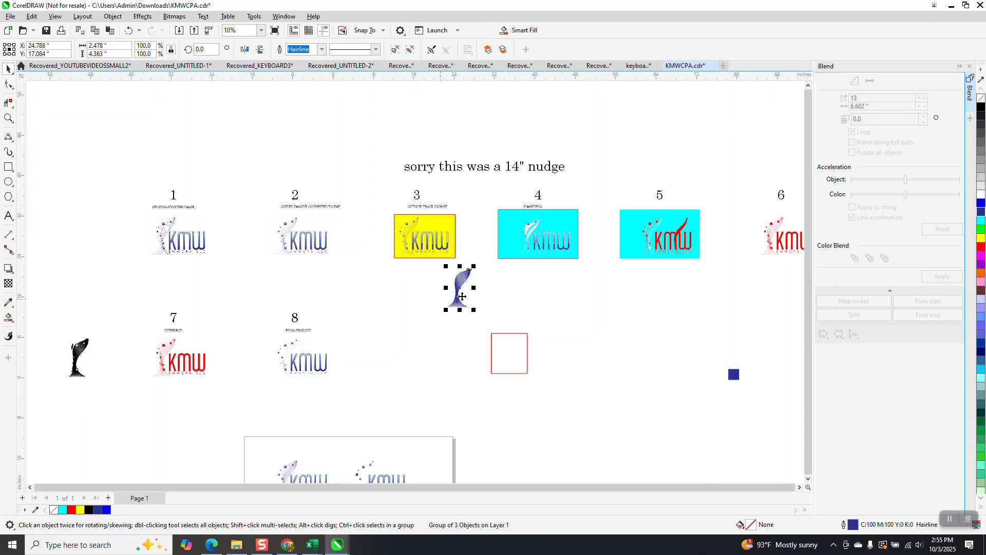
pyautogui.scroll(-2, 462, 297)
pyautogui.press('Down')
pyautogui.press('Down')
pyautogui.press('Down')
pyautogui.press('Down')
pyautogui.press('Down')
pyautogui.press('Down')
pyautogui.press('Down')
pyautogui.press('Down')
pyautogui.press('Down')
pyautogui.press('Down')
pyautogui.press('Down')
pyautogui.press('Down')
pyautogui.press('Down')
pyautogui.press('Down')
pyautogui.press('Down')
pyautogui.press('Down')
pyautogui.press('Down')
pyautogui.press('Down')
pyautogui.press('Down')
pyautogui.press('Down')
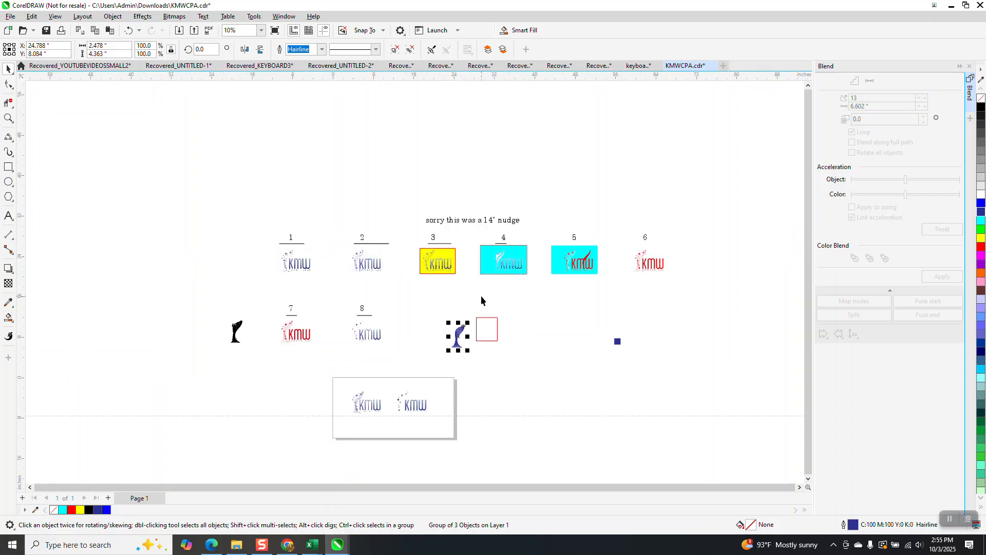
pyautogui.press('Left')
pyautogui.press('Left')
pyautogui.press('Left')
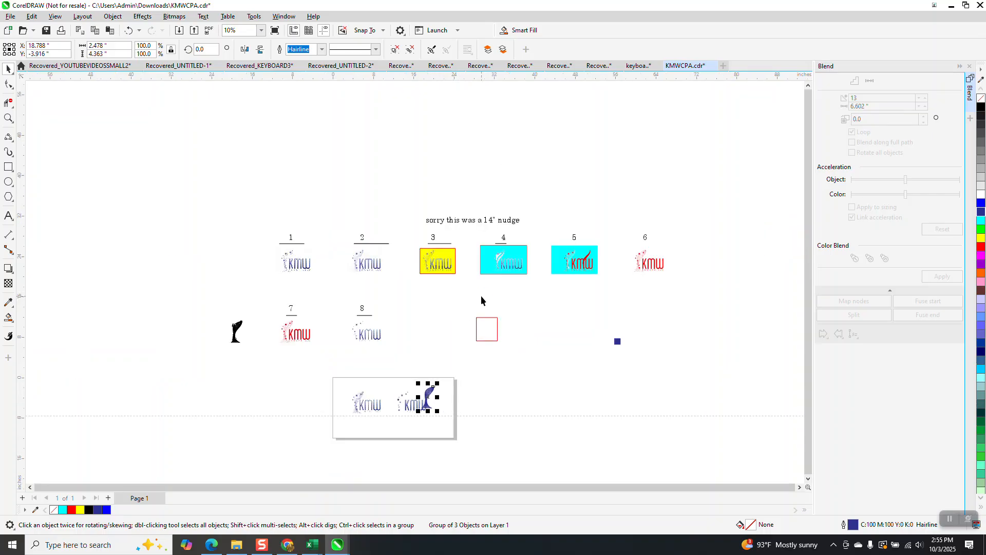
# Move the wave-line group up to the page's upper edge, clear of and between the two logos
pyautogui.click(10, 118)
pyautogui.moveTo(432, 434); pyautogui.dragTo(412, 364)
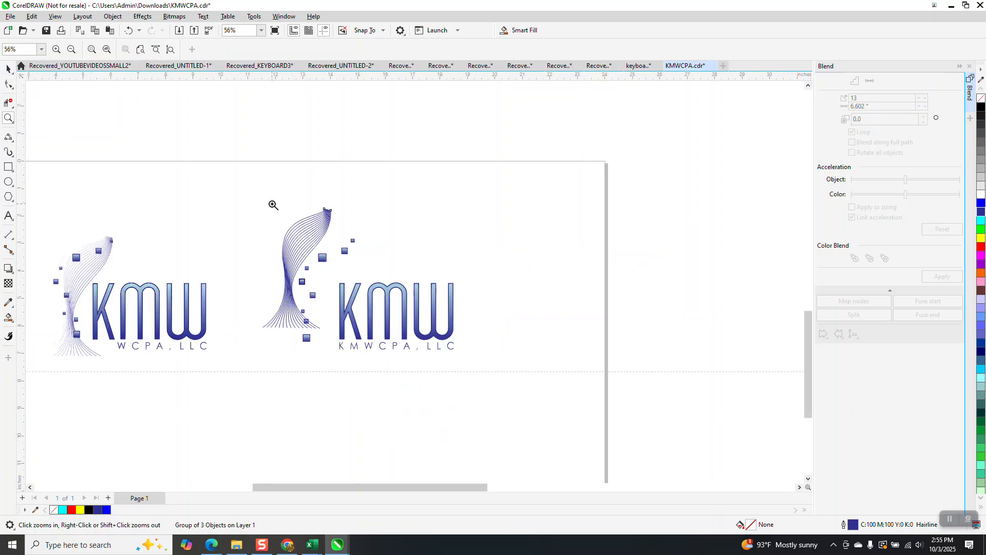
pyautogui.click(8, 68)
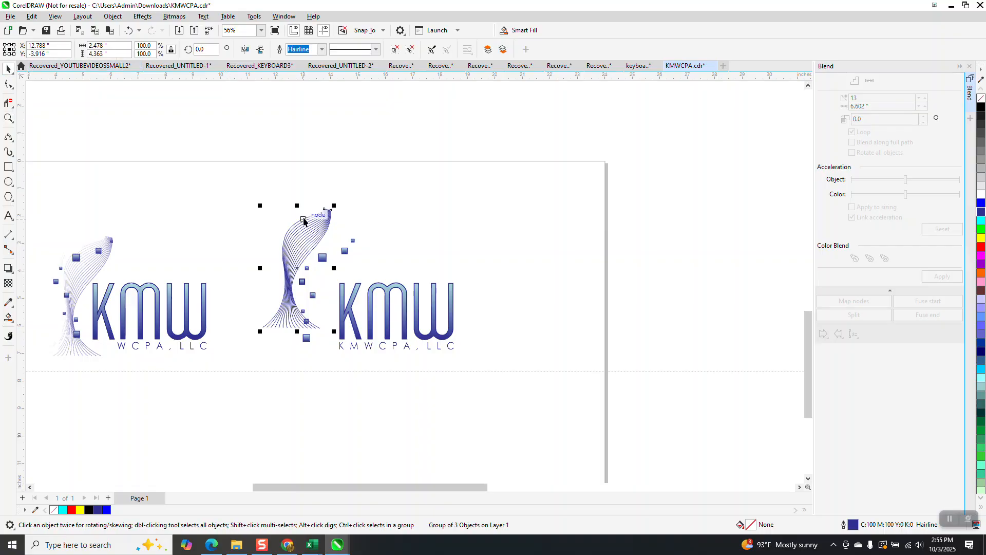
pyautogui.moveTo(319, 220); pyautogui.dragTo(261, 112)
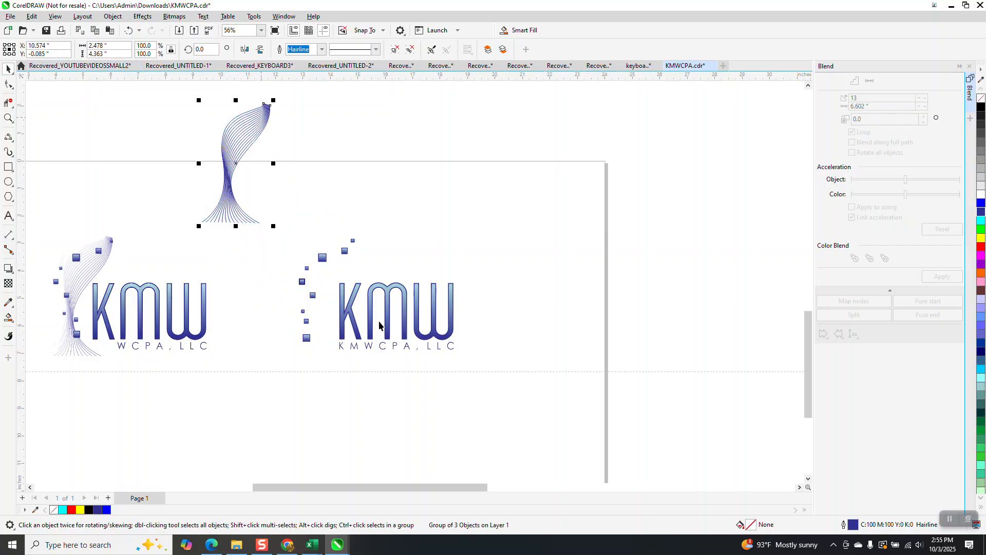
# Group all parts of the reference logo, and separately group all parts of the logo without wave lines
pyautogui.click(204, 317)
pyautogui.moveTo(40, 221); pyautogui.dragTo(39, 246)
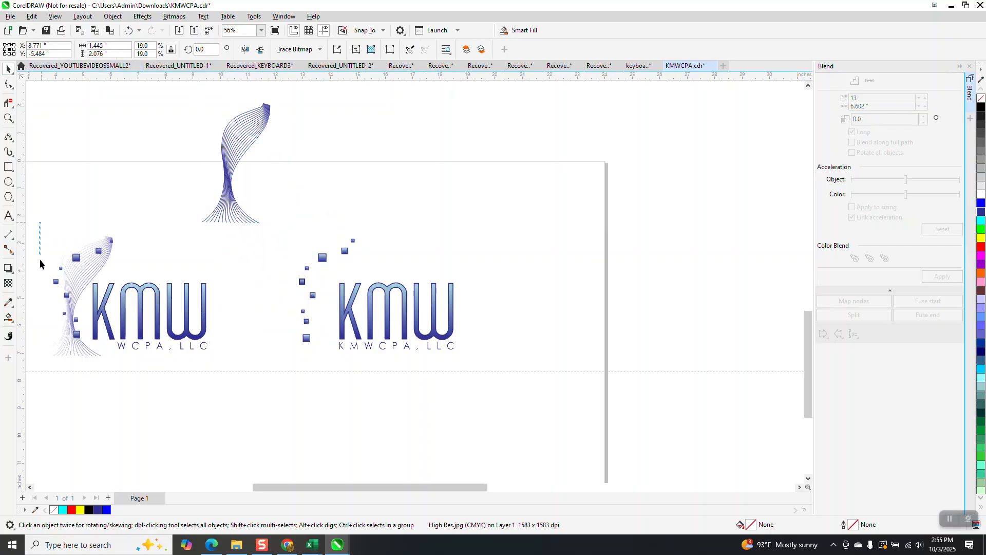
pyautogui.moveTo(235, 380); pyautogui.dragTo(245, 381)
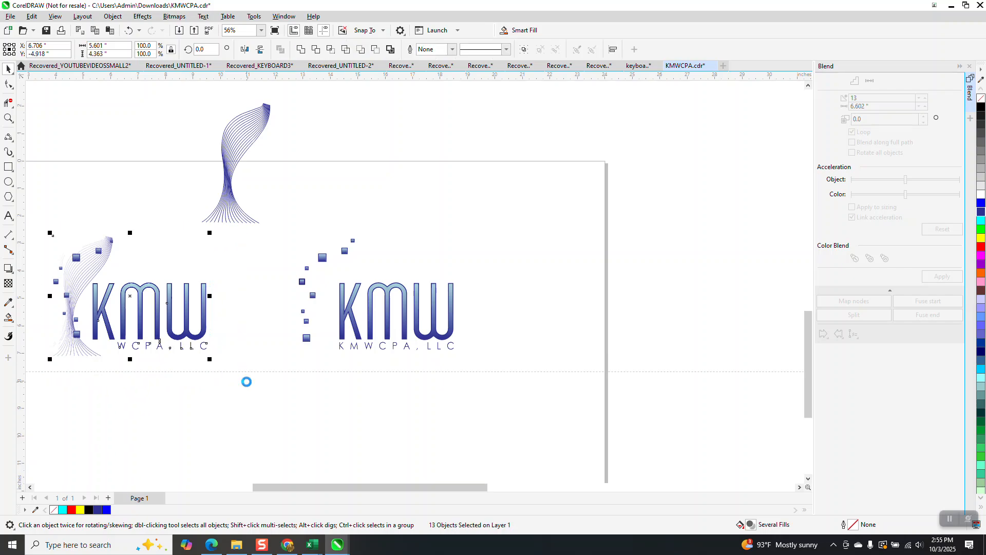
pyautogui.hotkey('ctrl', 'g')
pyautogui.moveTo(281, 222); pyautogui.dragTo(538, 388)
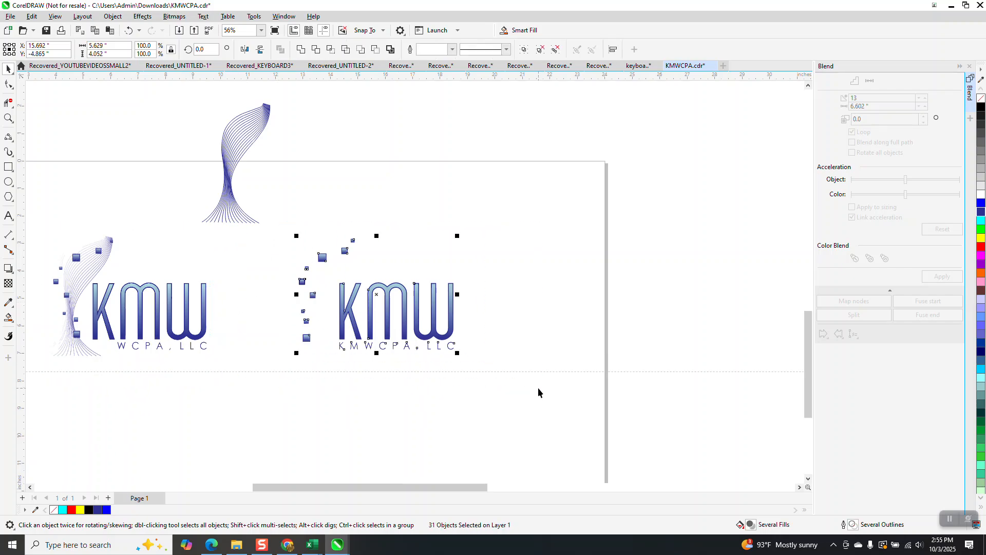
pyautogui.hotkey('ctrl', 'g')
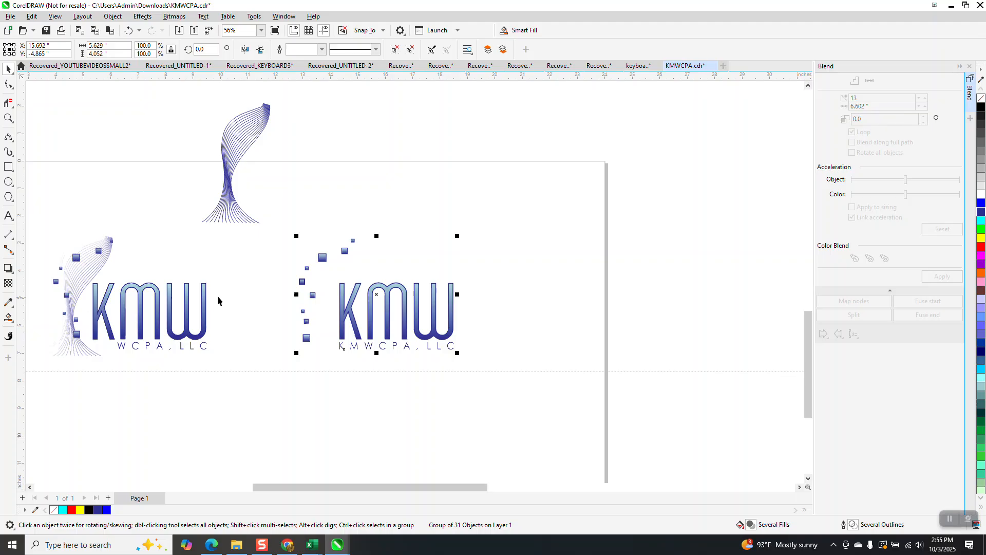
# Move the reference logo group onto the logo without lines so the KMW letters coincide
pyautogui.moveTo(205, 289); pyautogui.dragTo(461, 281)
pyautogui.click(449, 238)
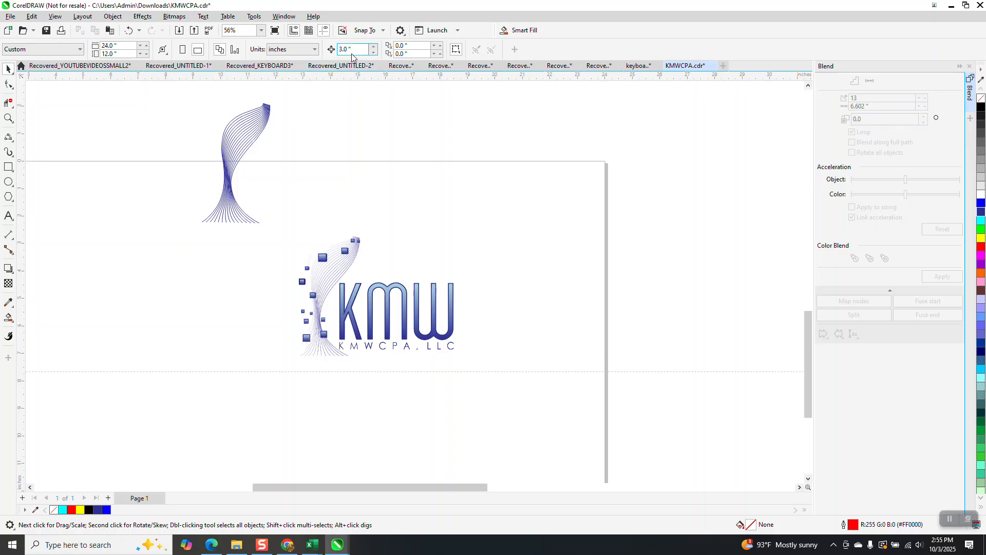
# Set the nudge distance to 5 inches and nudge the logo group without wave lines 10 inches to the left
pyautogui.write('5')
pyautogui.click(452, 290)
pyautogui.press('KP_Add')
pyautogui.press('Left')
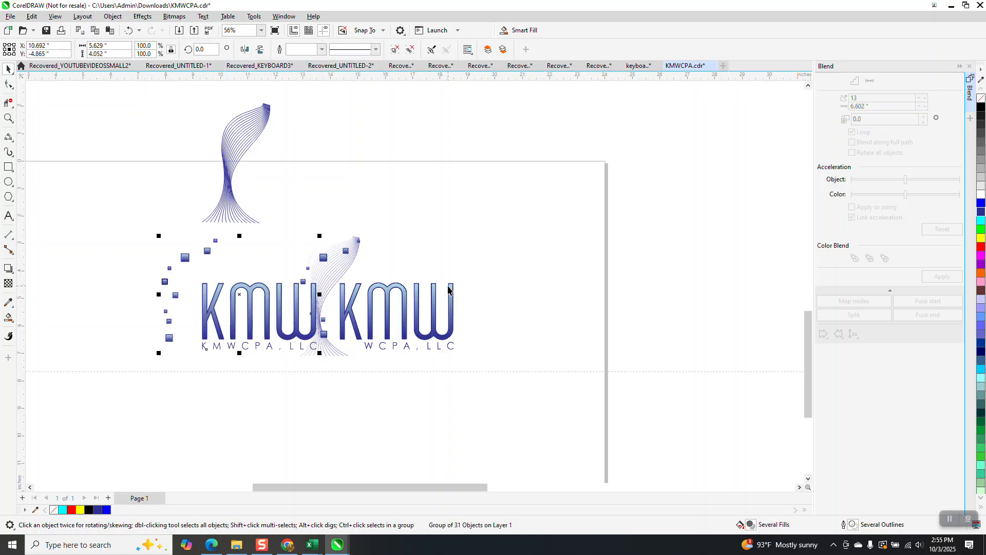
pyautogui.press('Left')
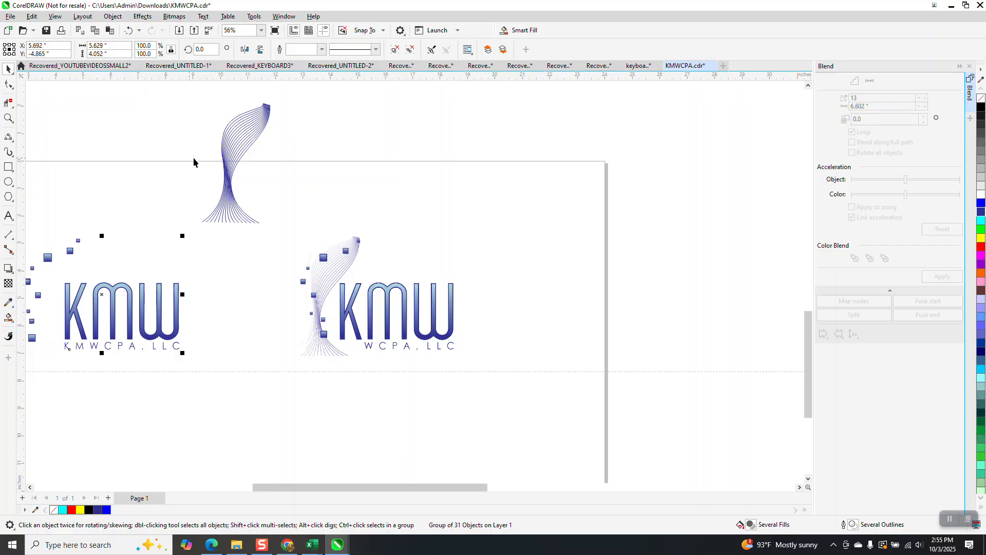
# Align the wave-line group over the reference logo's lines, and nudge it 10 inches left onto the other logo
pyautogui.moveTo(231, 152); pyautogui.dragTo(332, 277)
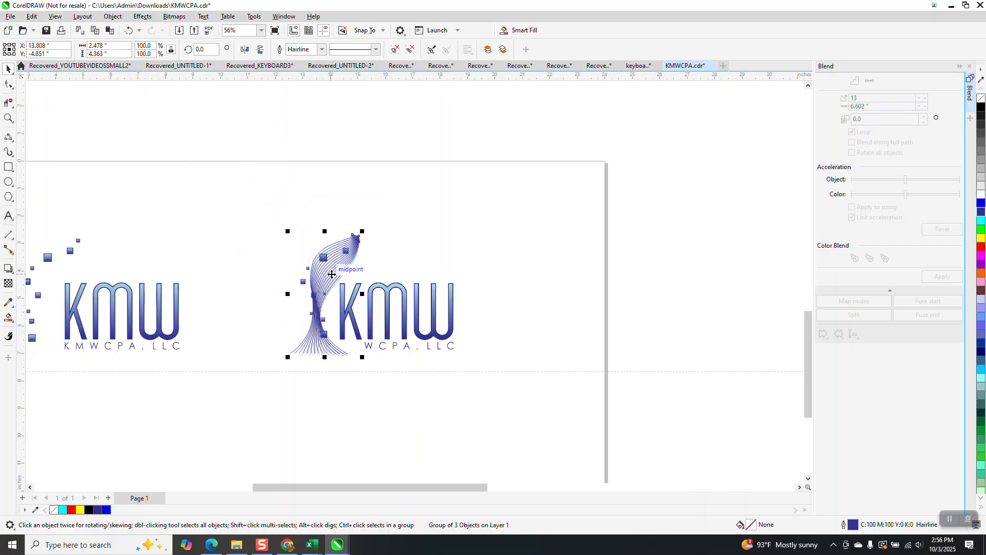
pyautogui.press('Left')
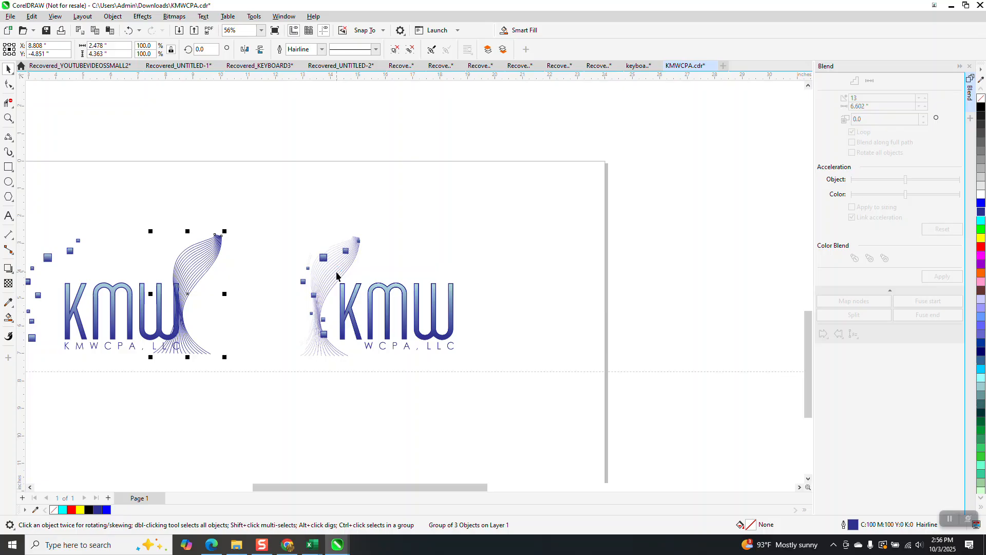
pyautogui.press('Left')
pyautogui.scroll(-1, 338, 278)
pyautogui.scroll(-1, 280, 282)
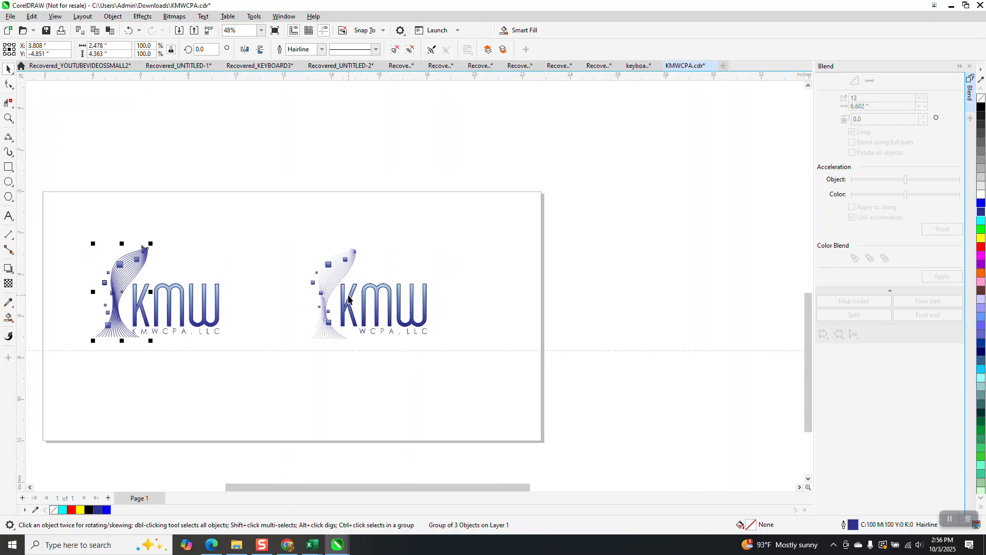
# Set the outline width of the wave-line group over the redrawn logo to 0.007 in
pyautogui.click(7, 118)
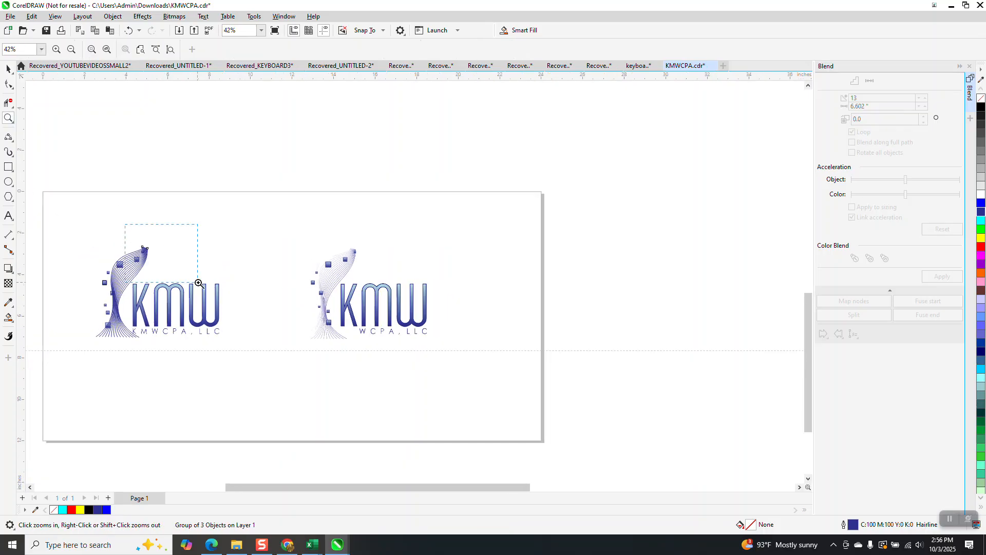
pyautogui.moveTo(125, 224); pyautogui.dragTo(199, 283)
pyautogui.moveTo(303, 299); pyautogui.dragTo(302, 298)
pyautogui.scroll(-5, 298, 293)
pyautogui.click(8, 70)
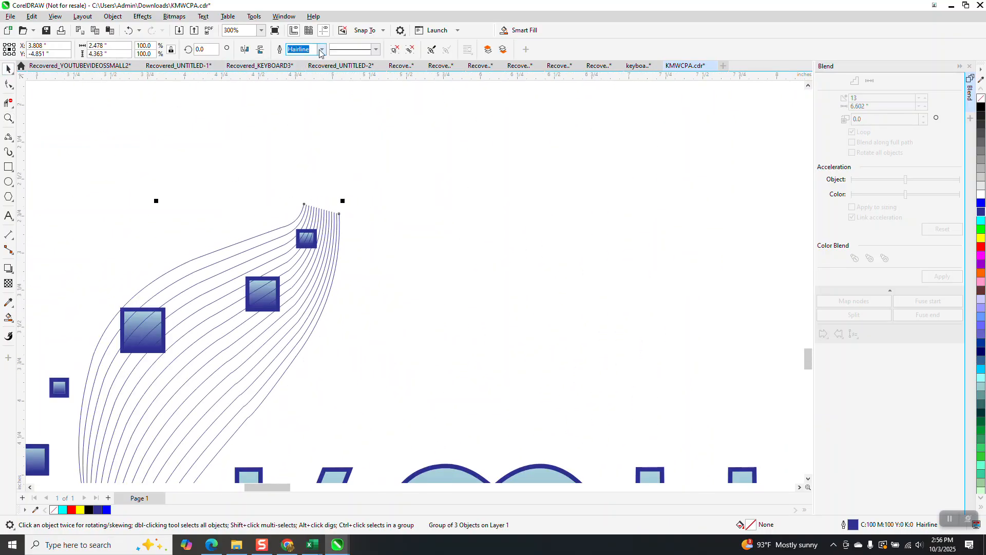
pyautogui.click(321, 50)
pyautogui.click(304, 78)
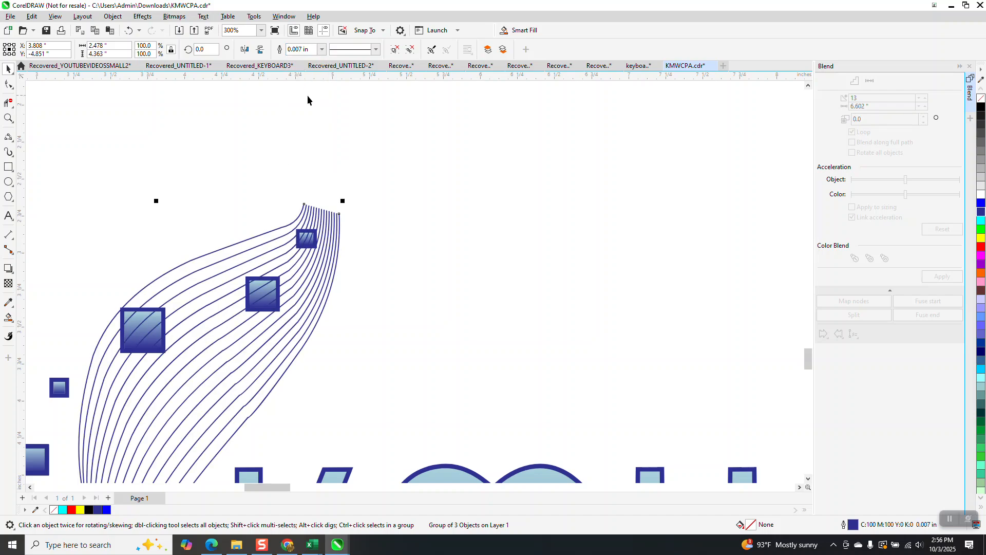
# Nudge the wave-line group 5 inches left, clear of the redrawn logo
pyautogui.scroll(-2, 307, 99)
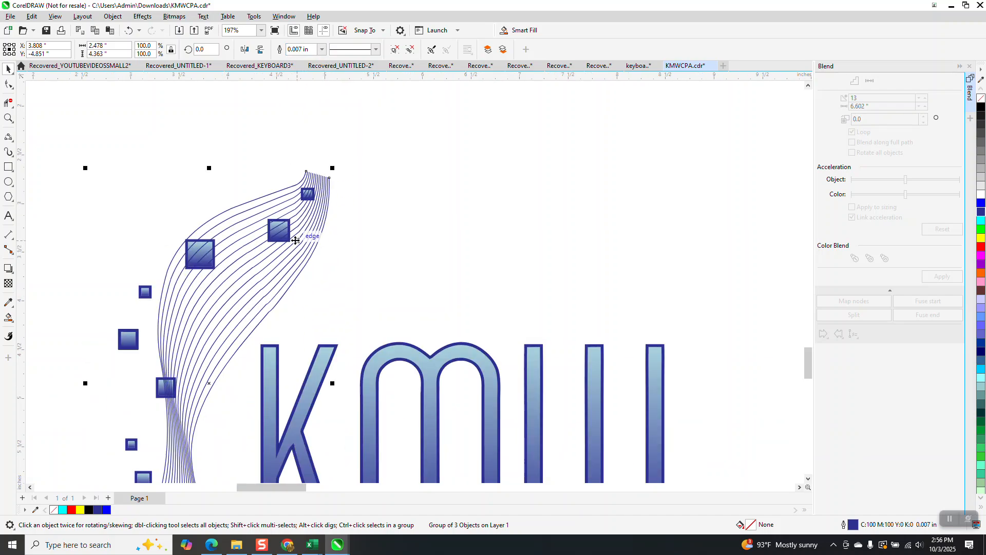
pyautogui.click(9, 118)
pyautogui.moveTo(296, 210); pyautogui.dragTo(325, 265)
pyautogui.scroll(-5, 317, 260)
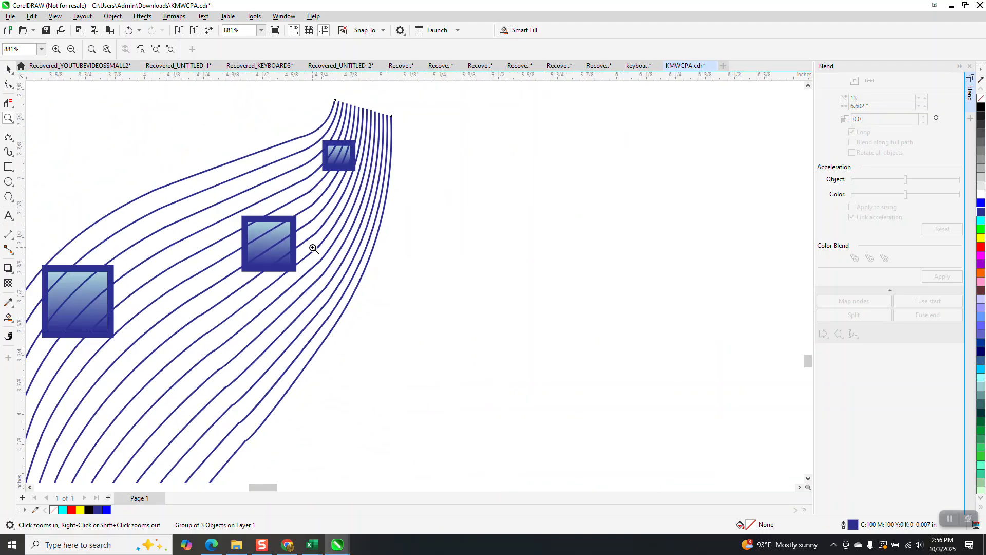
pyautogui.scroll(-5, 313, 247)
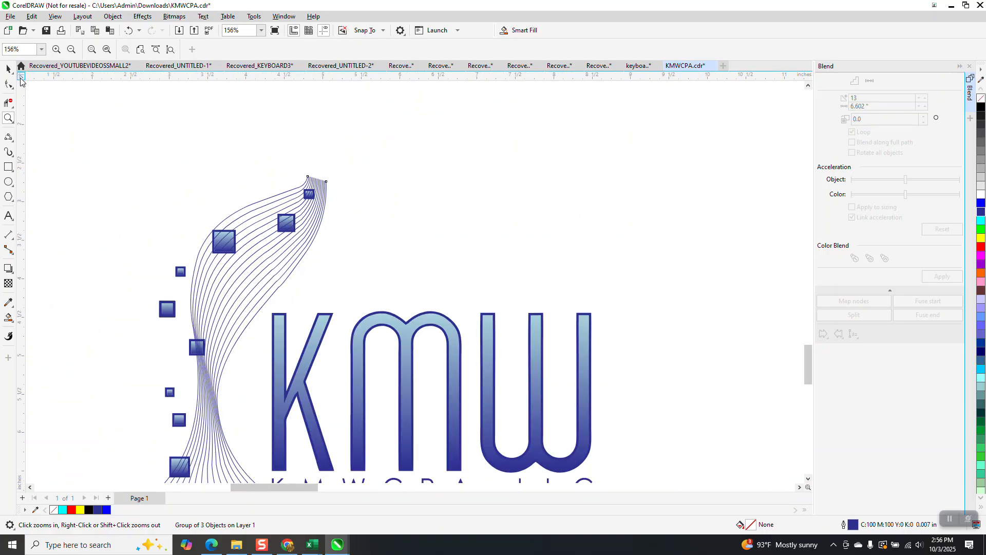
pyautogui.press('space')
pyautogui.scroll(-2, 497, 264)
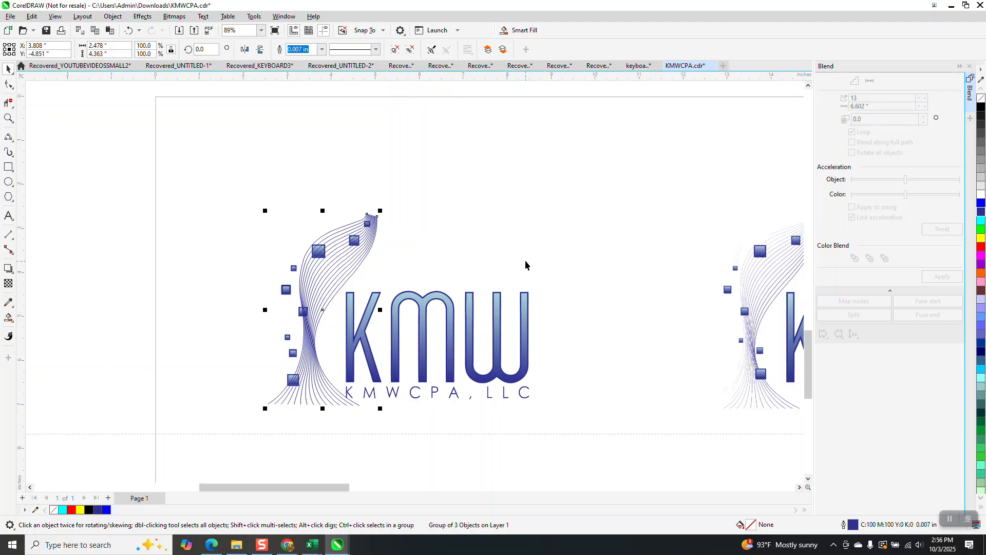
pyautogui.press('Left')
# Smooth the kinks in the upper bends of the wave lines with the Smooth tool, using a 2.0-inch nib
pyautogui.click(8, 118)
pyautogui.moveTo(107, 199); pyautogui.dragTo(206, 280)
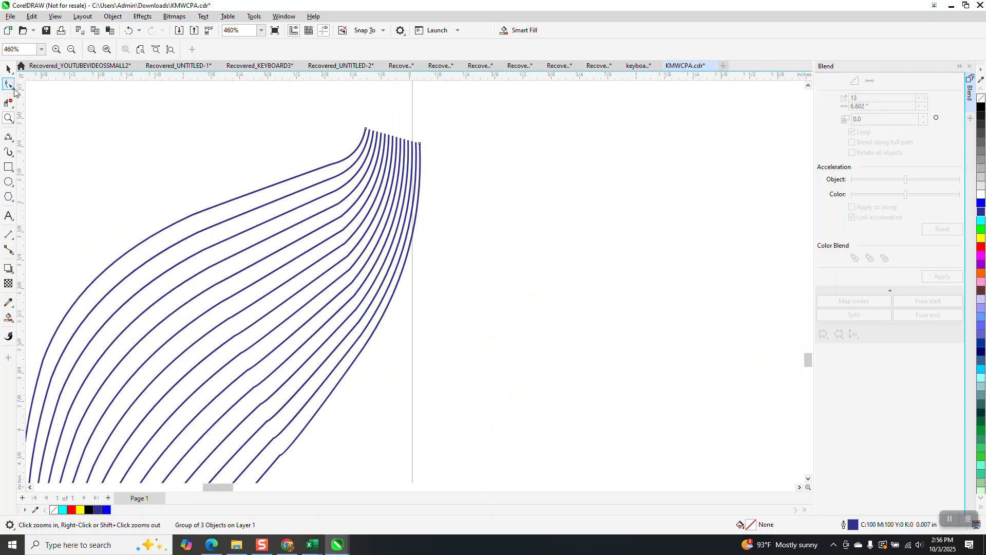
pyautogui.click(15, 93)
pyautogui.click(41, 97)
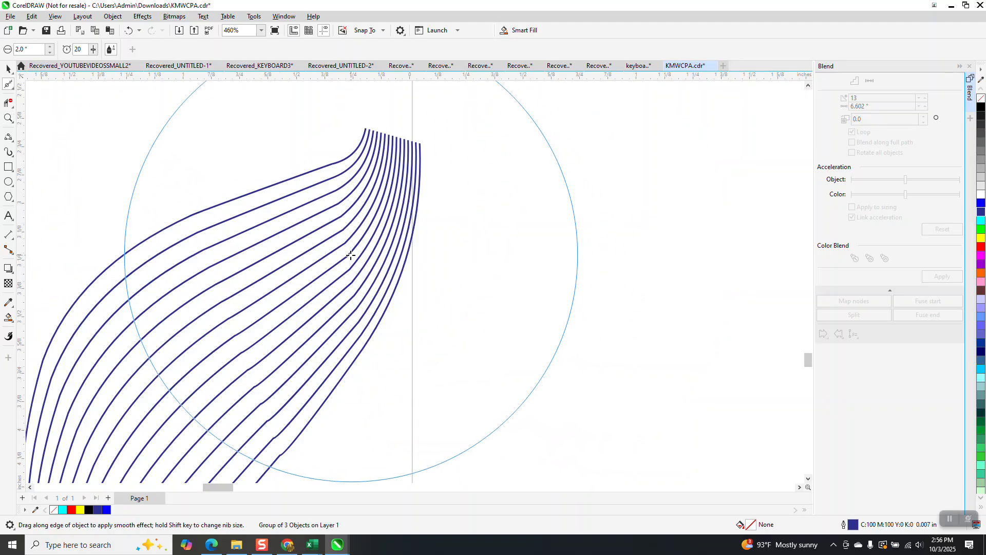
pyautogui.moveTo(348, 253); pyautogui.dragTo(335, 221)
# Smooth the kinks where the wave lines start fanning out near their base, using the Smooth tool
pyautogui.scroll(-3, 330, 231)
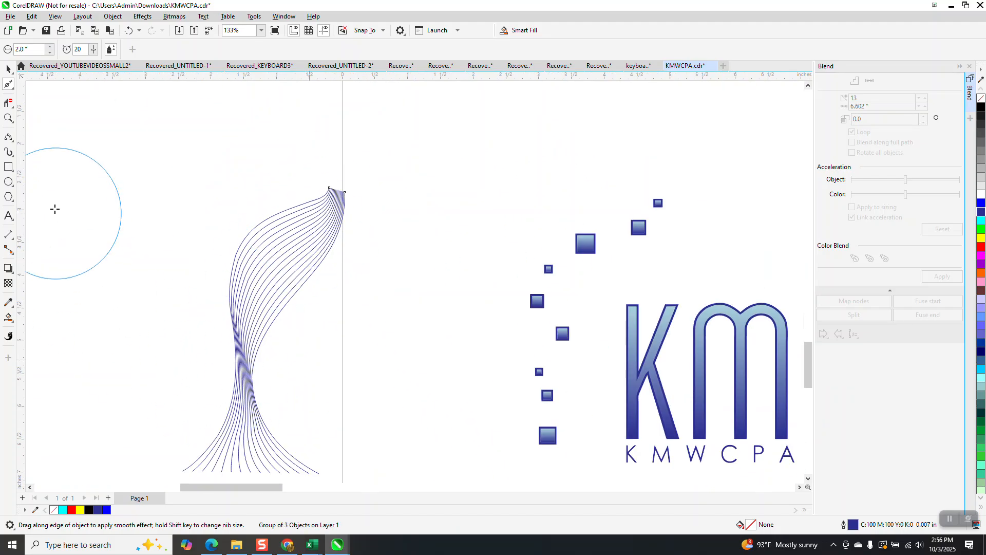
pyautogui.click(8, 118)
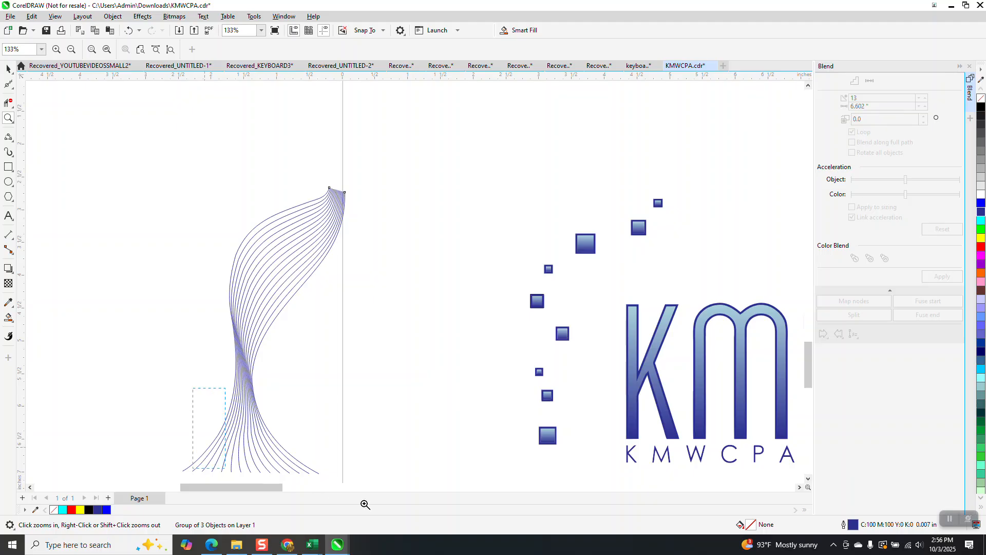
pyautogui.moveTo(323, 500); pyautogui.dragTo(369, 473)
pyautogui.scroll(-1, 360, 444)
pyautogui.moveTo(375, 269); pyautogui.dragTo(270, 311)
pyautogui.click(8, 83)
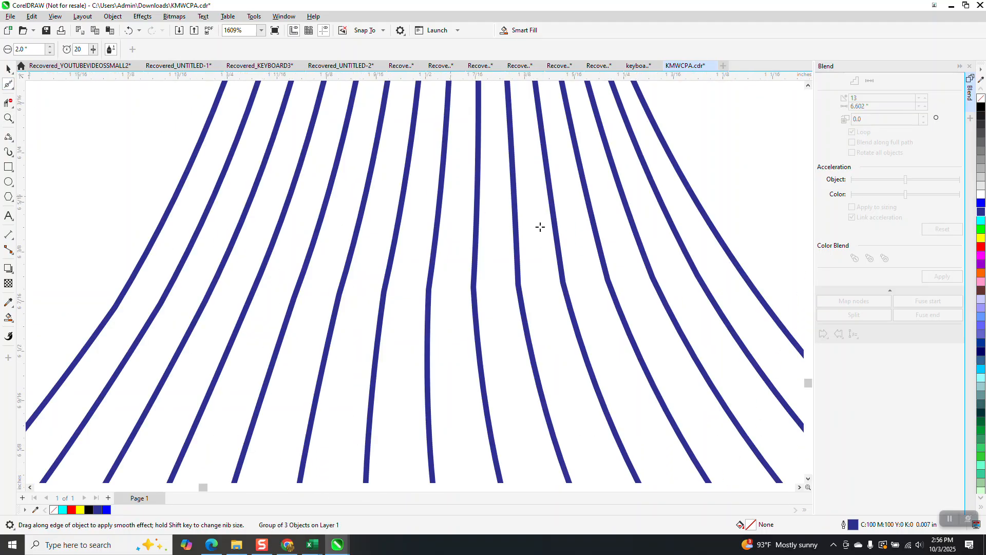
pyautogui.scroll(-2, 262, 247)
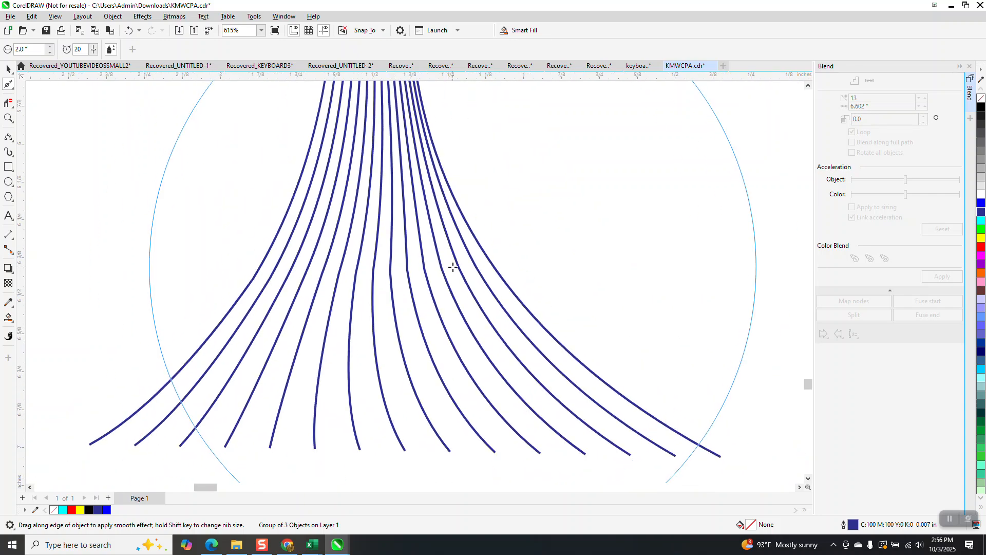
pyautogui.moveTo(455, 264); pyautogui.dragTo(405, 272)
# Nudge the smoothed wave-line group 5 inches right, back onto the redrawn logo
pyautogui.click(8, 68)
pyautogui.scroll(-4, 206, 308)
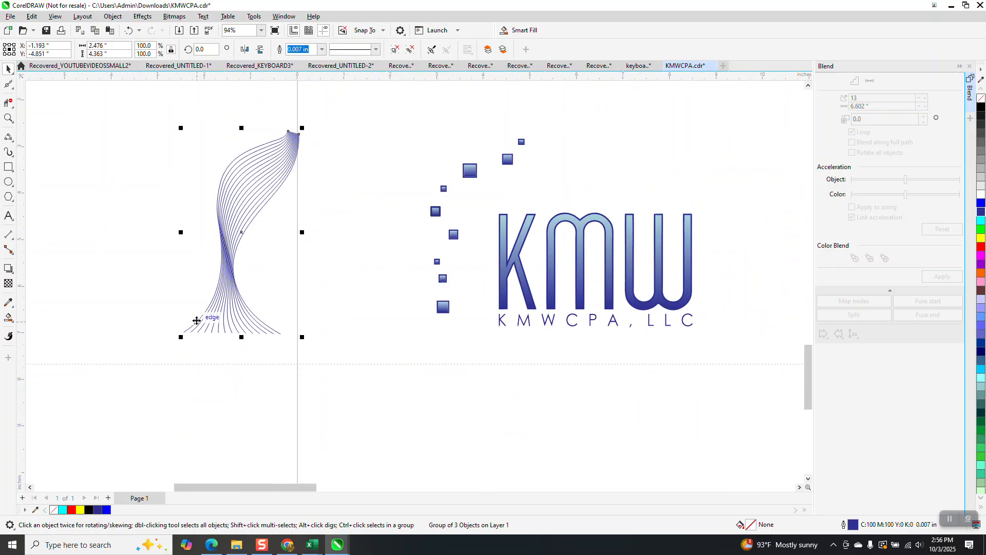
pyautogui.press('Right')
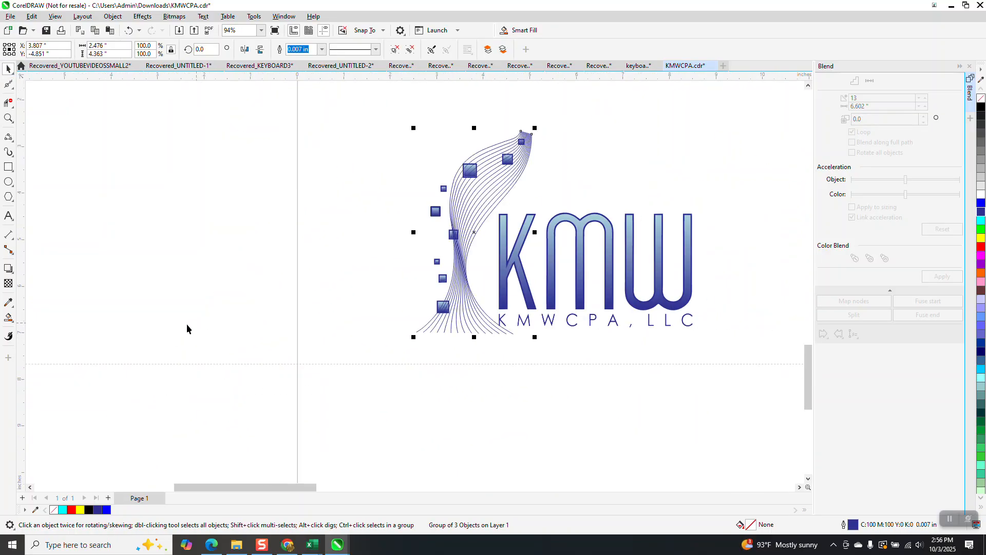
# Try to ungroup all objects in the wave-line group, and undo the ungrouping
pyautogui.click(8, 118)
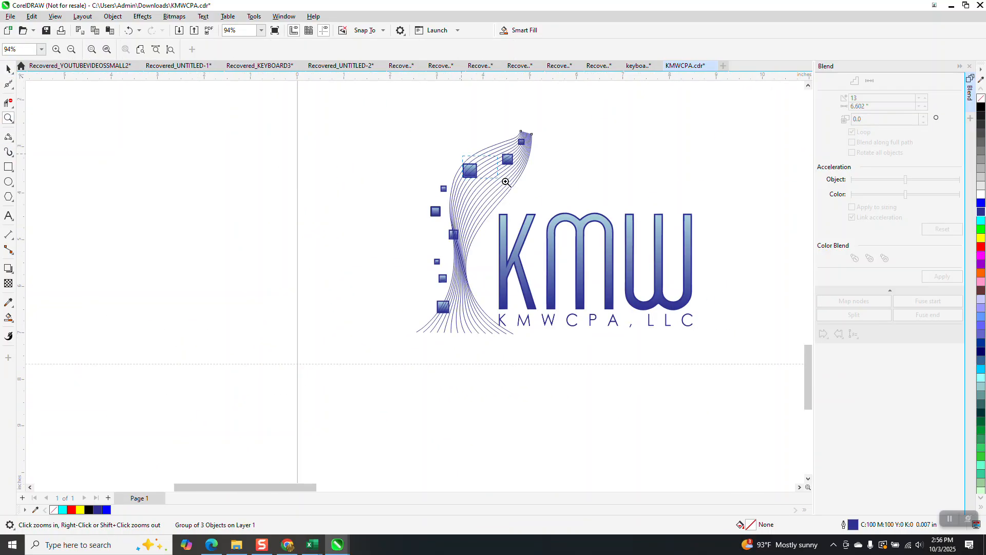
pyautogui.moveTo(506, 182); pyautogui.dragTo(524, 196)
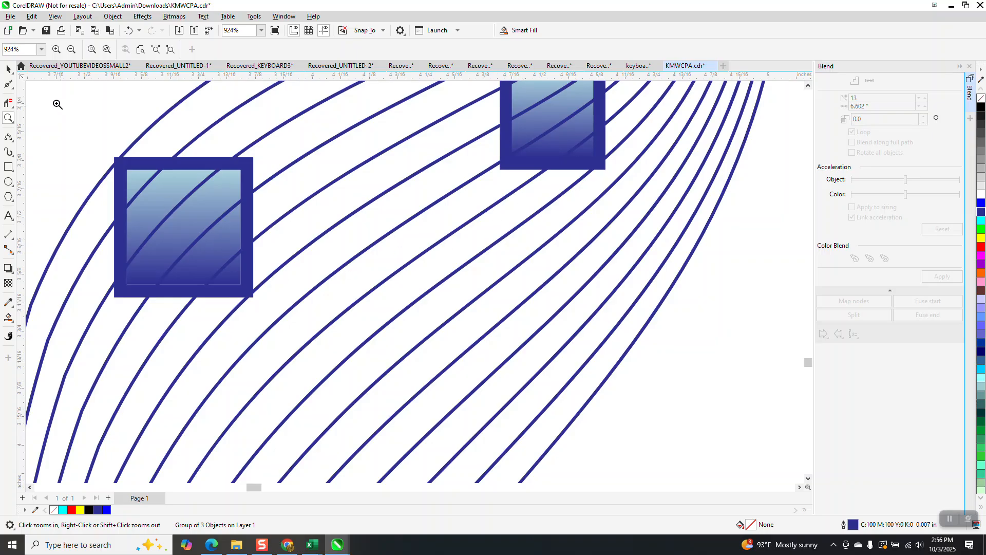
pyautogui.click(8, 69)
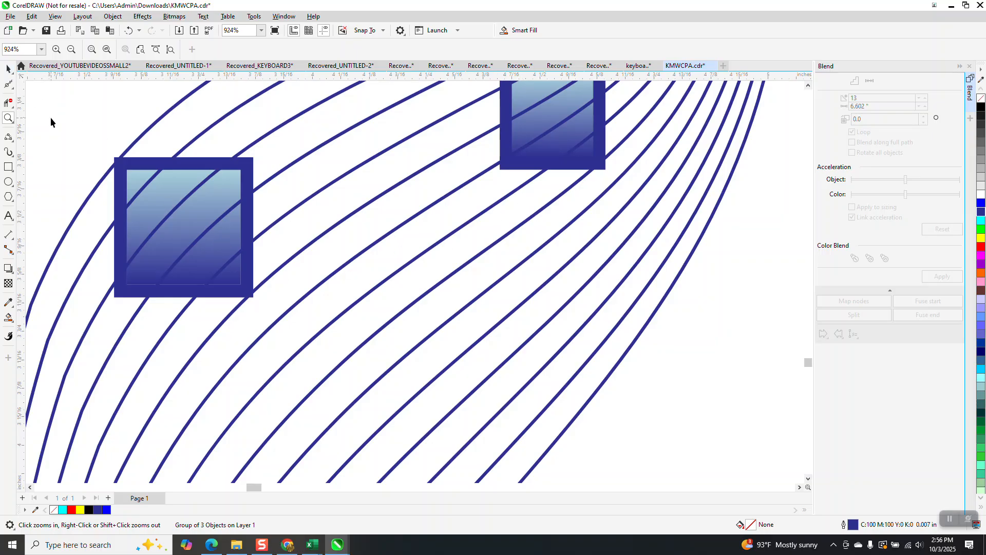
pyautogui.click(139, 181)
pyautogui.scroll(-3, 154, 180)
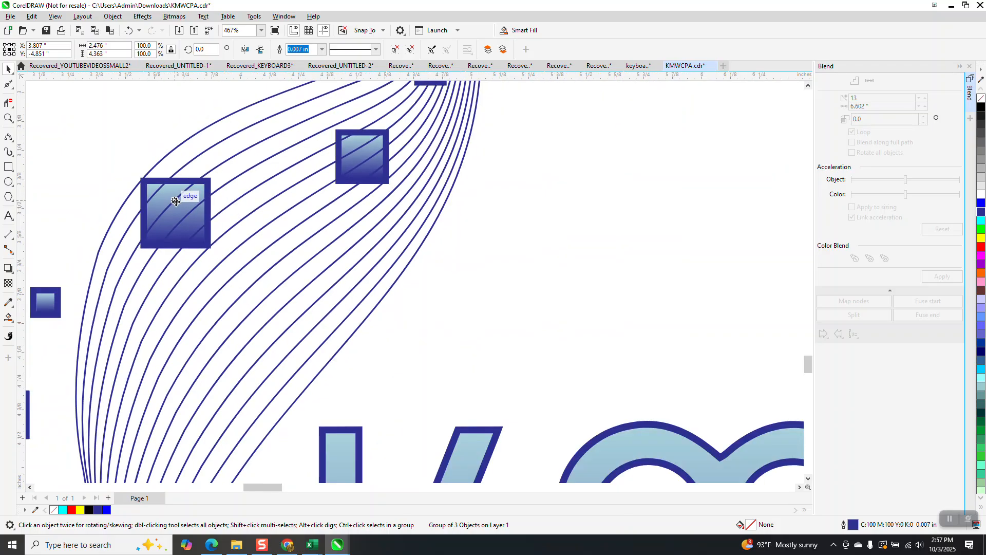
pyautogui.click(113, 16)
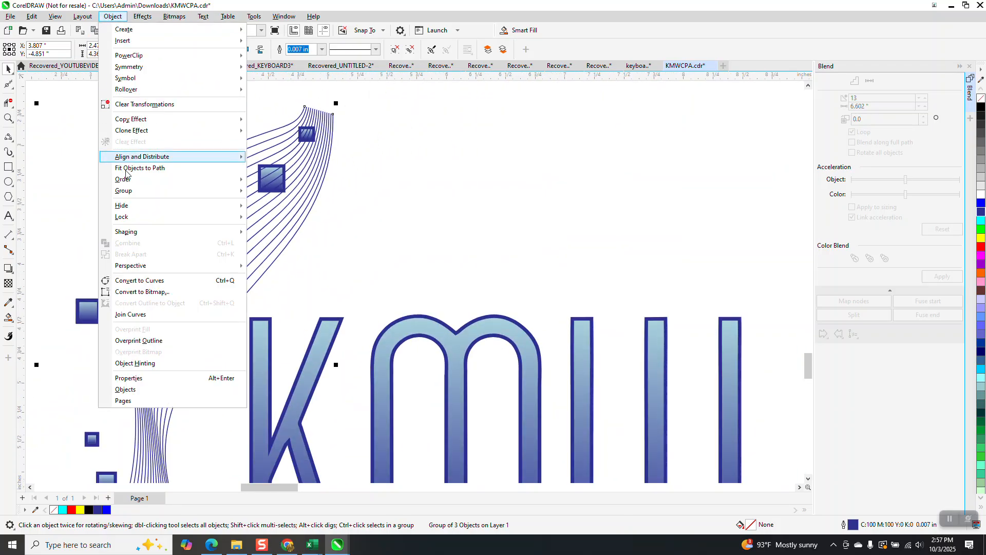
pyautogui.moveTo(128, 194)
pyautogui.click(275, 203)
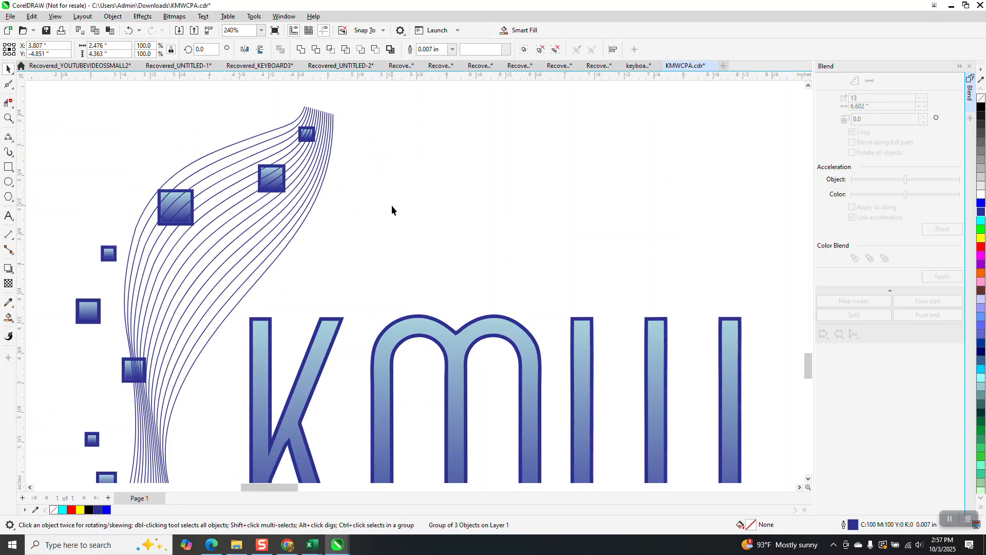
pyautogui.click(392, 209)
pyautogui.click(184, 204)
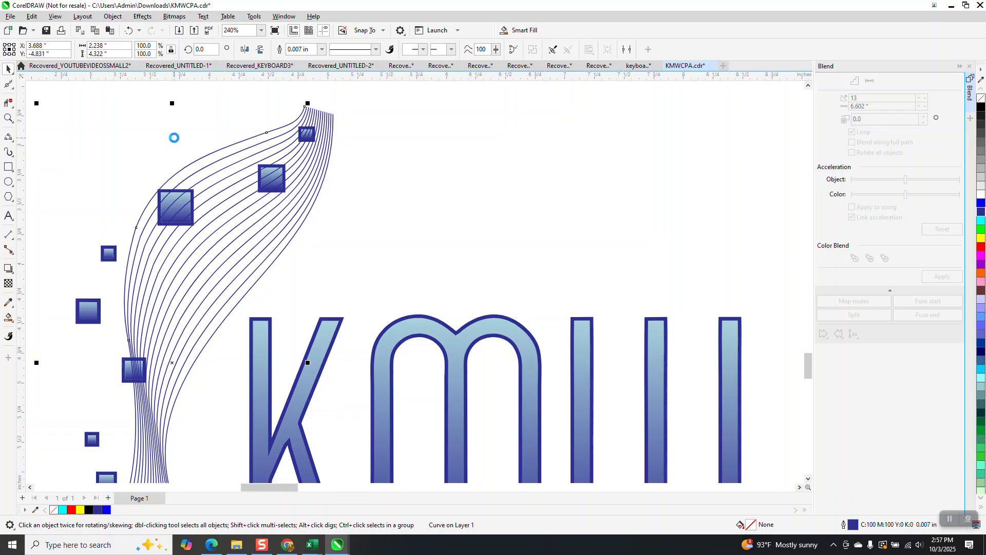
pyautogui.click(130, 32)
pyautogui.click(128, 34)
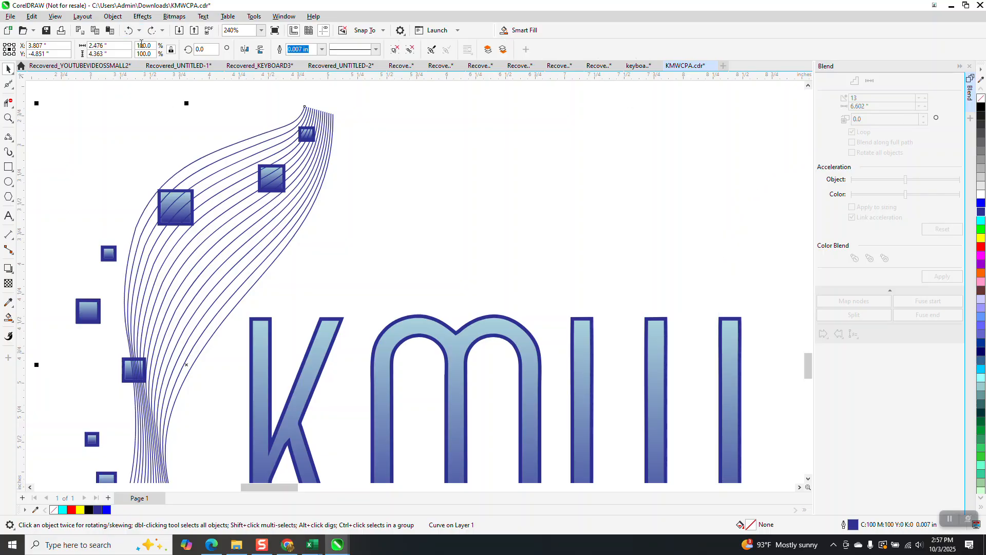
# Nudge the wave-line group 5 inches right, away from the logo's squares
pyautogui.click(159, 173)
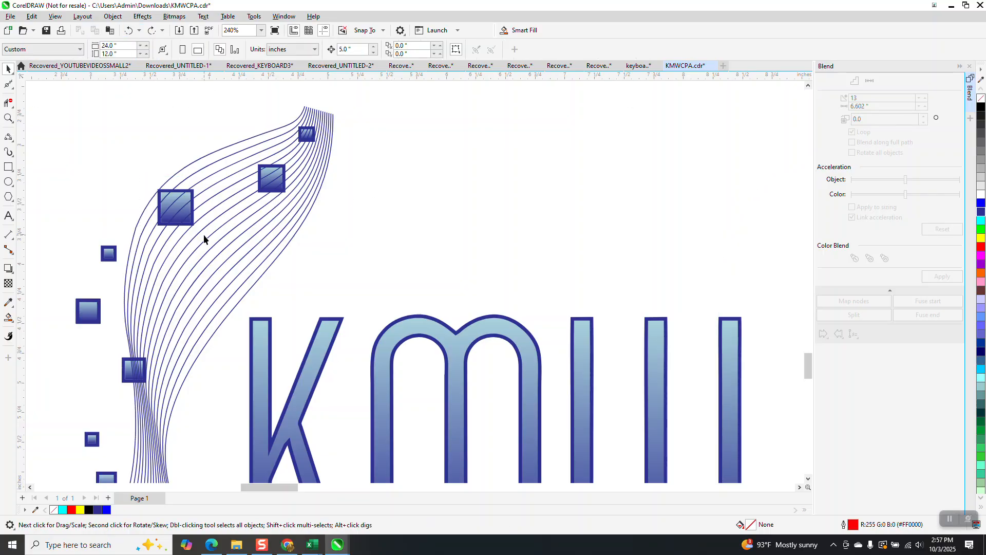
pyautogui.click(321, 148)
pyautogui.hotkey('ctrl', 'shift', 'z')
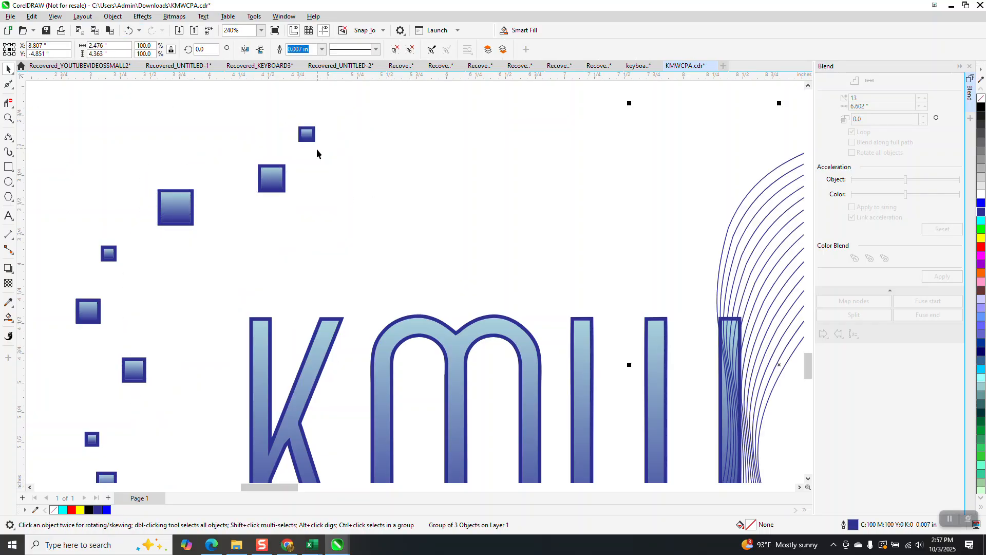
# Ungroup all objects of the redrawn logo without its wave lines
pyautogui.moveTo(123, 183); pyautogui.dragTo(237, 250)
pyautogui.click(338, 226)
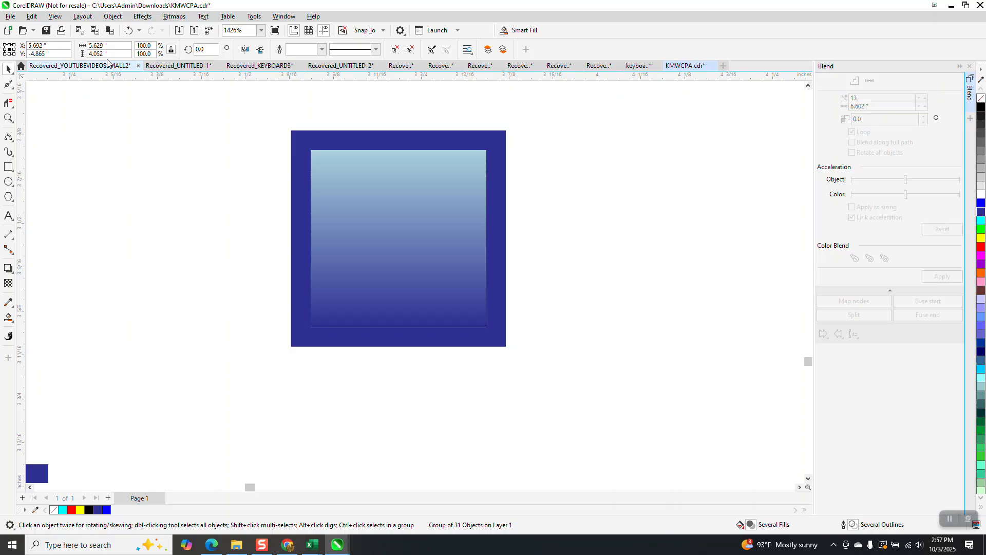
pyautogui.click(113, 16)
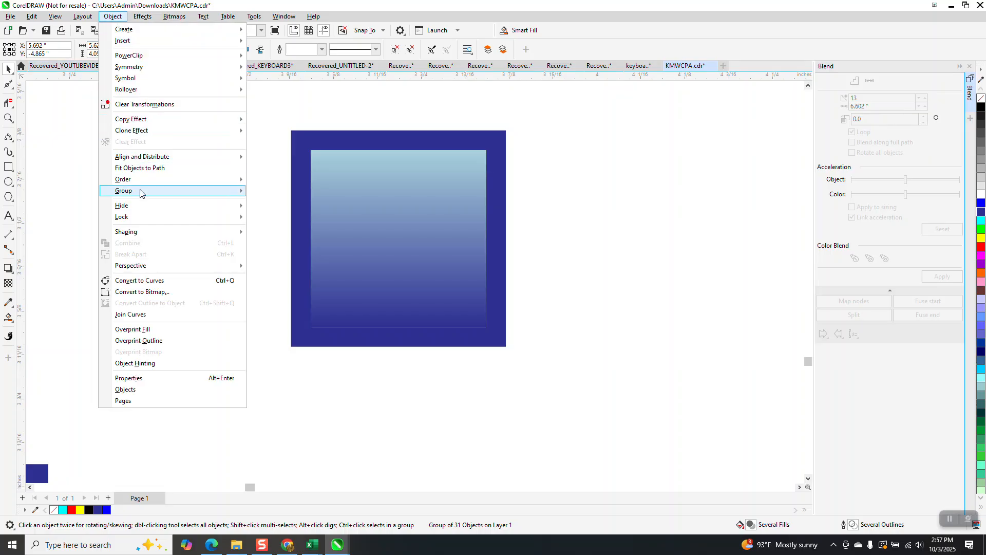
pyautogui.moveTo(154, 190)
pyautogui.click(257, 204)
# Scale the gradient center of the largest square to about 104.9% around its midpoint, and group it with the surrounding blue square
pyautogui.click(350, 220)
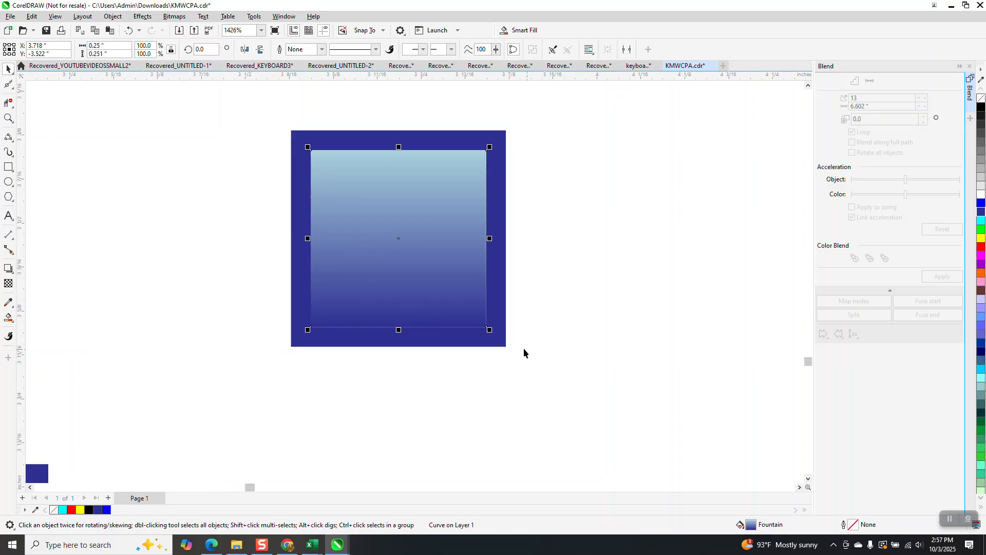
pyautogui.moveTo(489, 330); pyautogui.dragTo(507, 352)
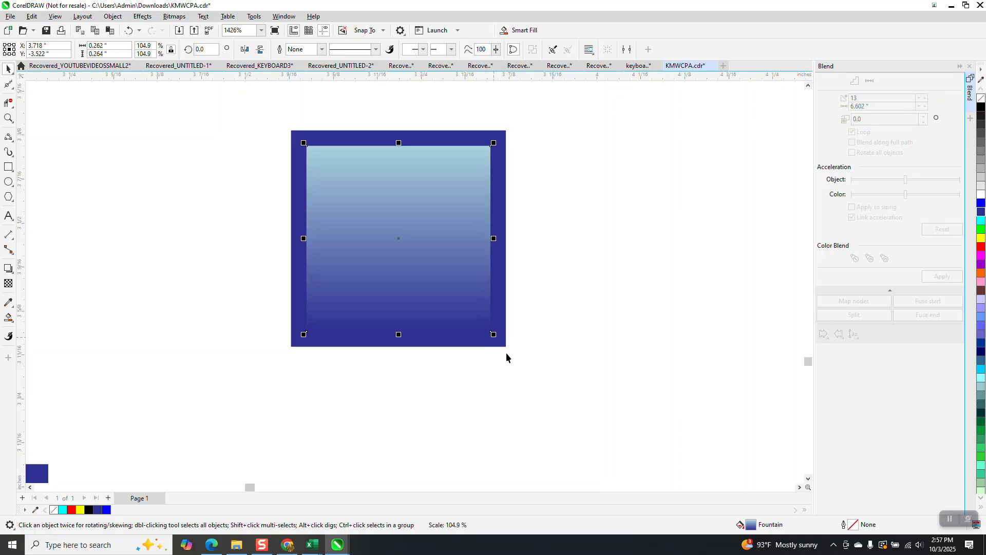
pyautogui.scroll(-2, 328, 307)
pyautogui.moveTo(273, 173); pyautogui.dragTo(470, 353)
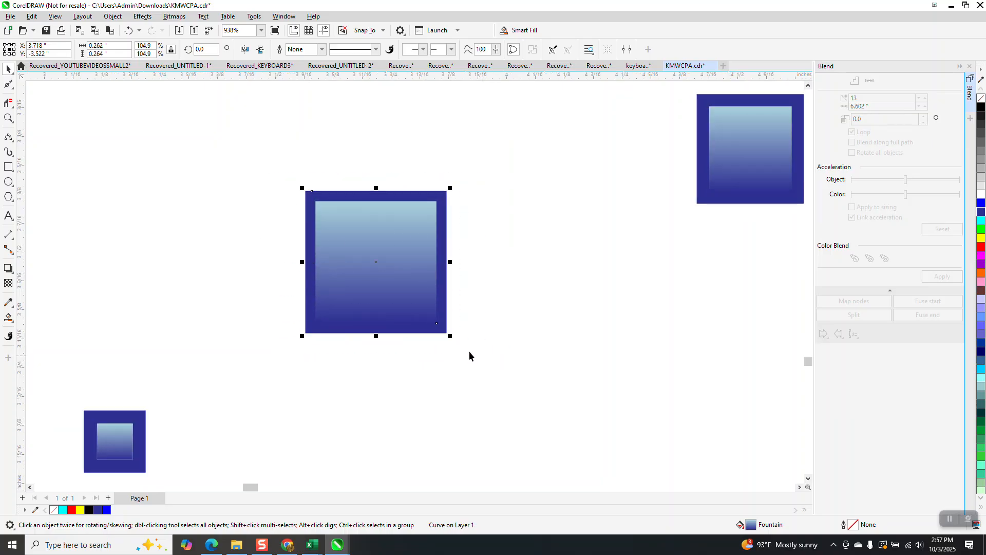
pyautogui.hotkey('ctrl', 'g')
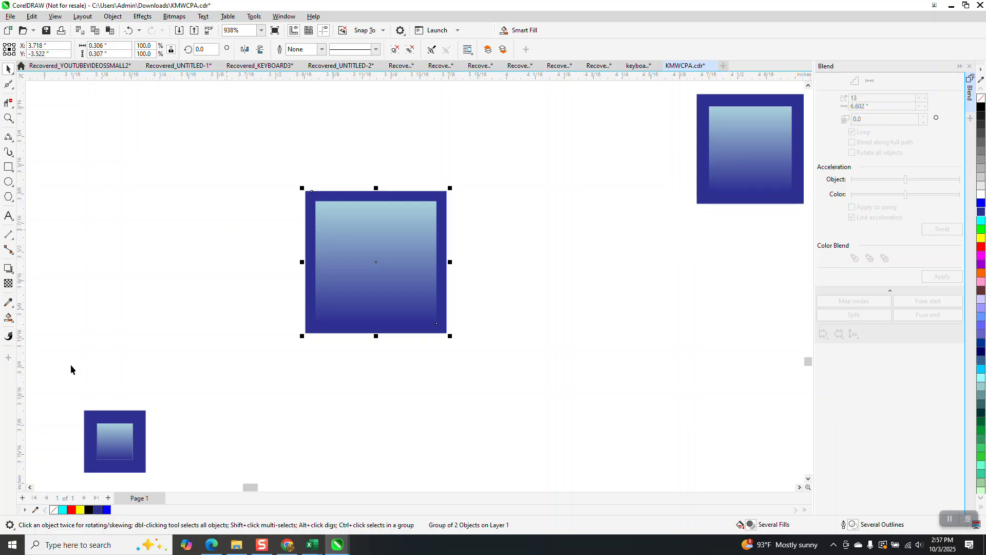
# Return the wave-line group 5 inches left to its place on the redrawn logo
pyautogui.scroll(-10, 101, 433)
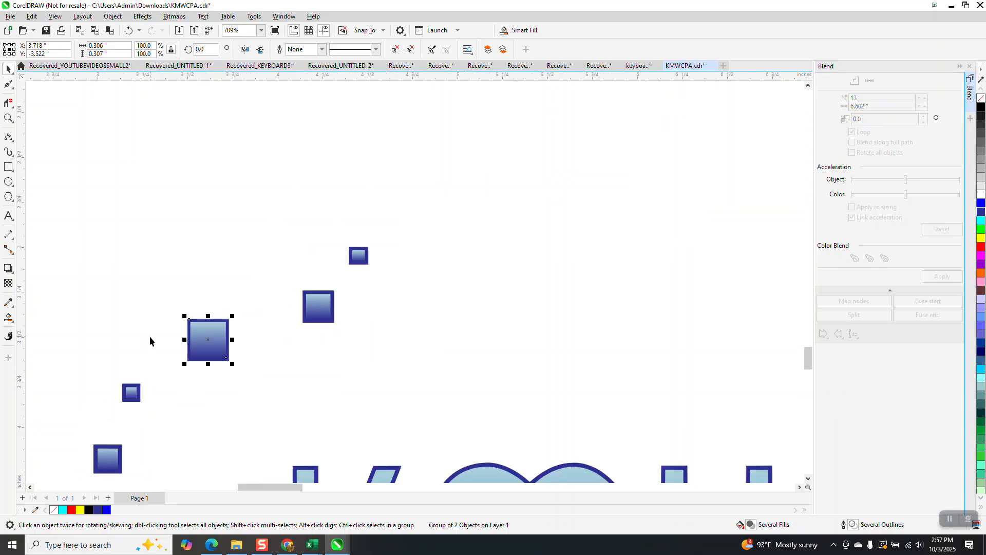
pyautogui.click(507, 375)
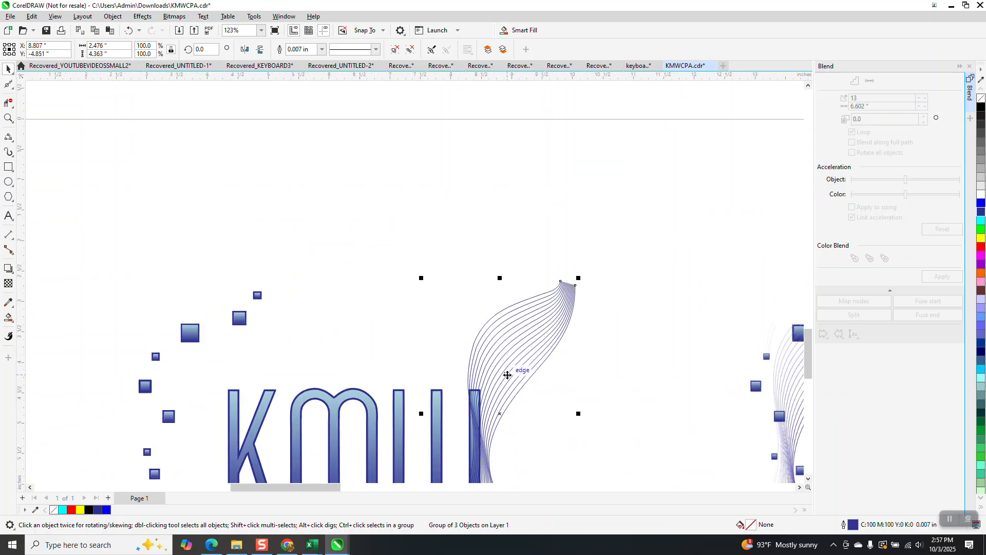
pyautogui.hotkey('ctrl', 'z')
pyautogui.scroll(-3, 410, 317)
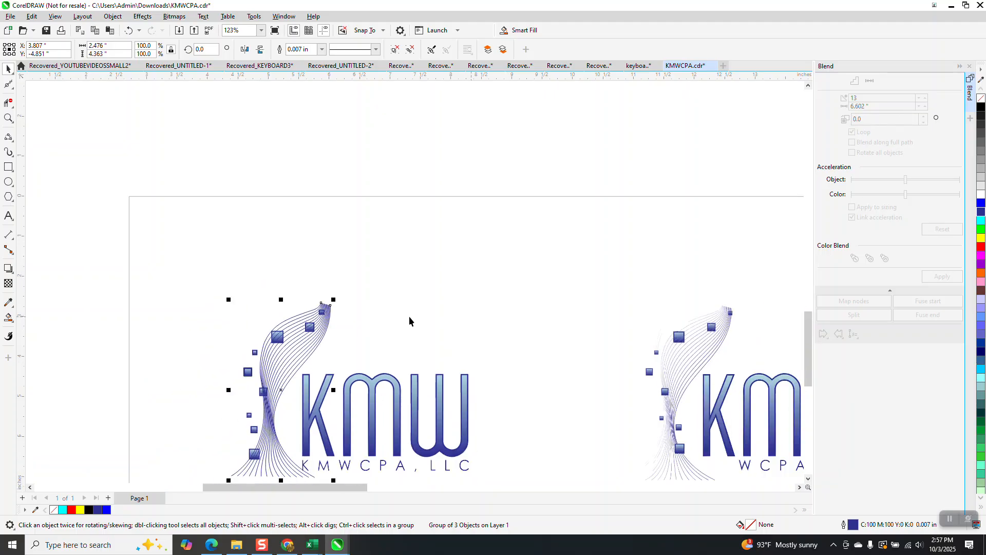
# Examine the edges of the KMWCPA, LLC lettering up close on the redrawn logo, especially the final C and the P
pyautogui.click(9, 119)
pyautogui.moveTo(328, 378); pyautogui.dragTo(475, 454)
pyautogui.moveTo(661, 261); pyautogui.dragTo(740, 319)
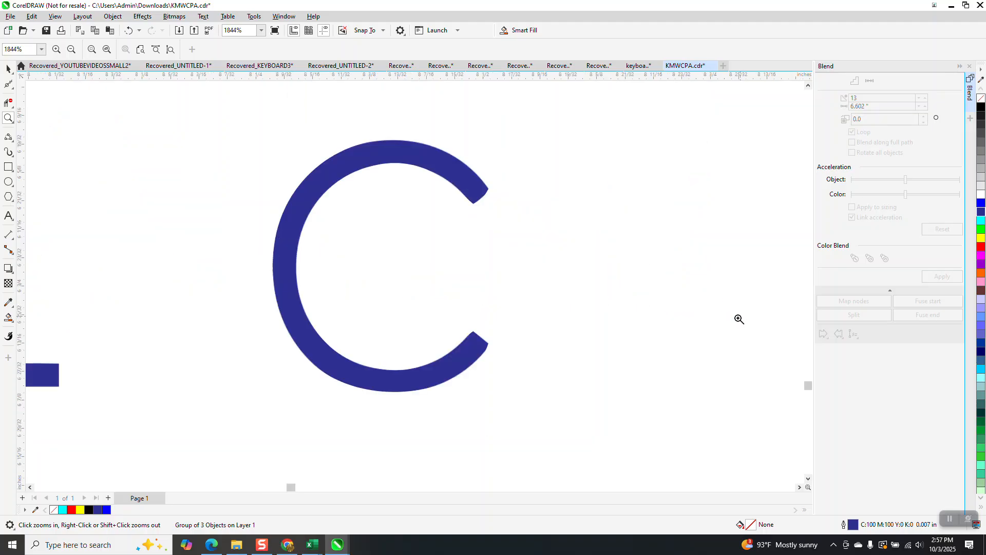
pyautogui.scroll(-4, 522, 260)
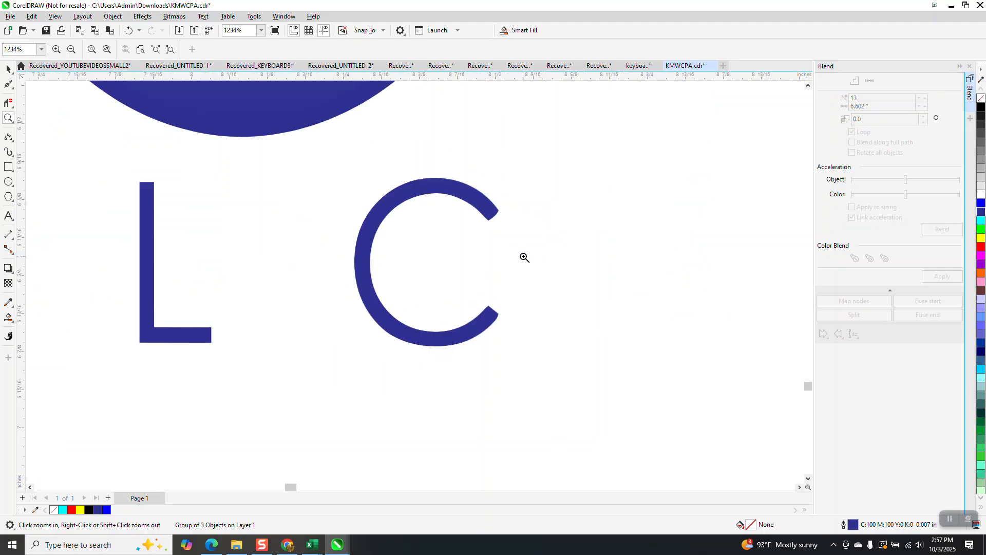
pyautogui.scroll(-1, 525, 264)
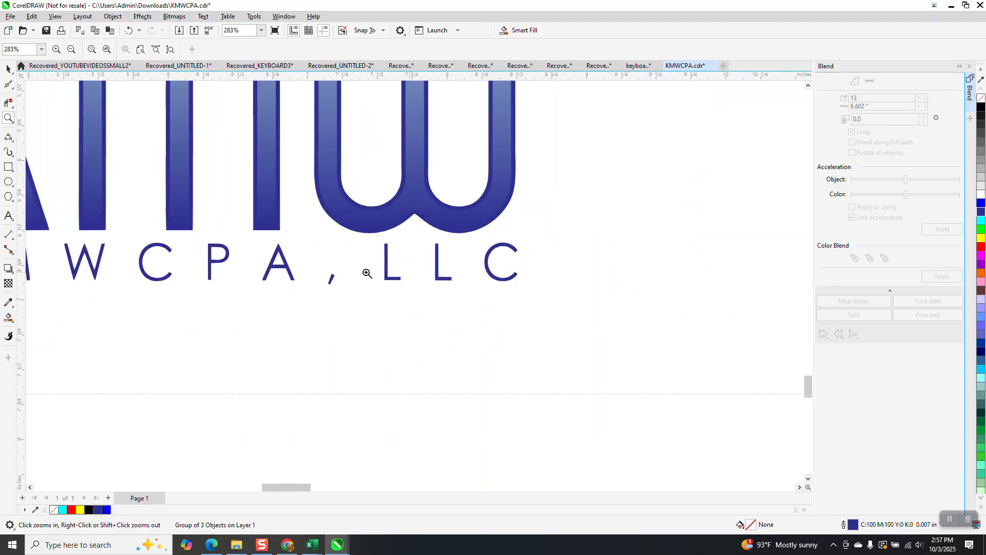
pyautogui.moveTo(240, 285); pyautogui.dragTo(240, 285)
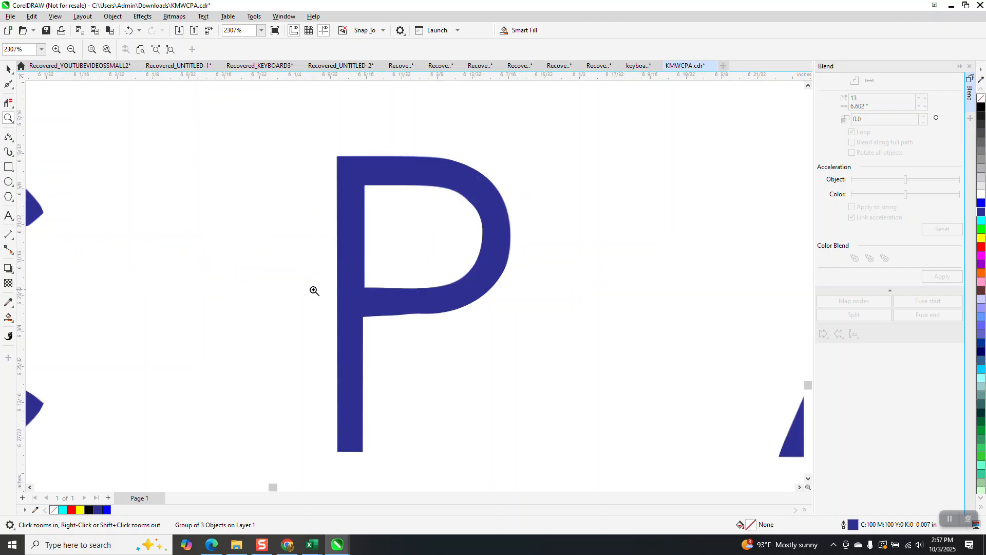
pyautogui.scroll(-1, 314, 291)
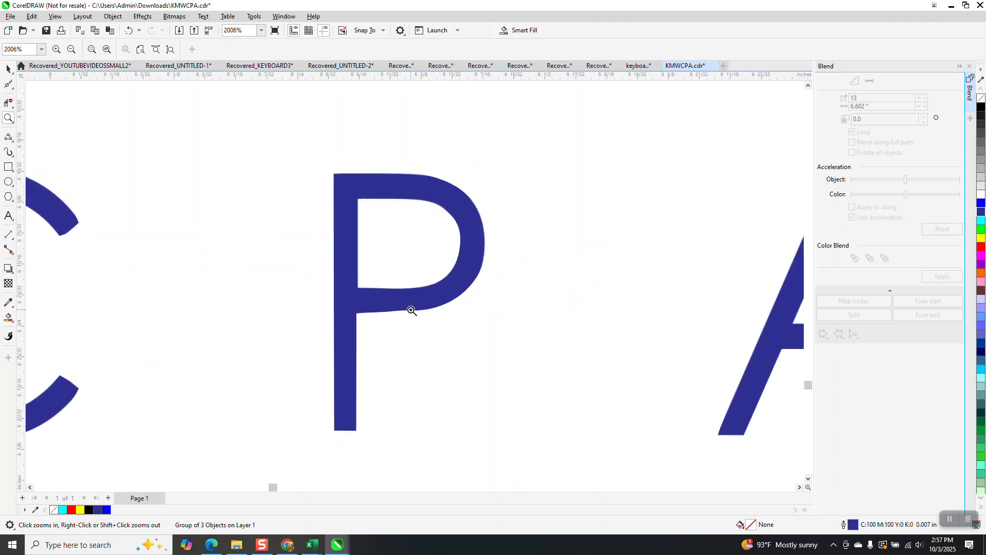
pyautogui.scroll(-10, 411, 310)
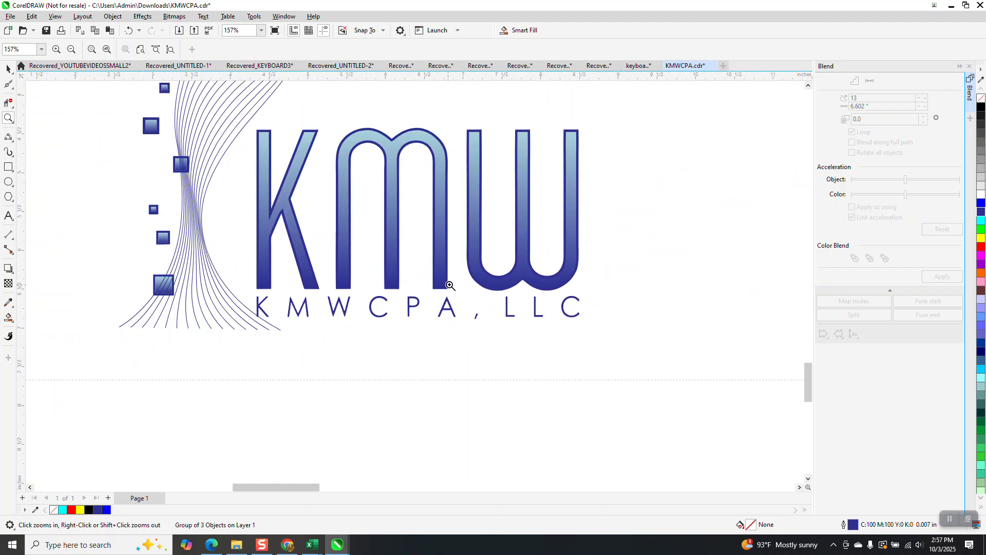
# Inspect the outlines of the large M's arches and the wave lines over the upper squares of the redrawn logo
pyautogui.moveTo(393, 158); pyautogui.dragTo(393, 159)
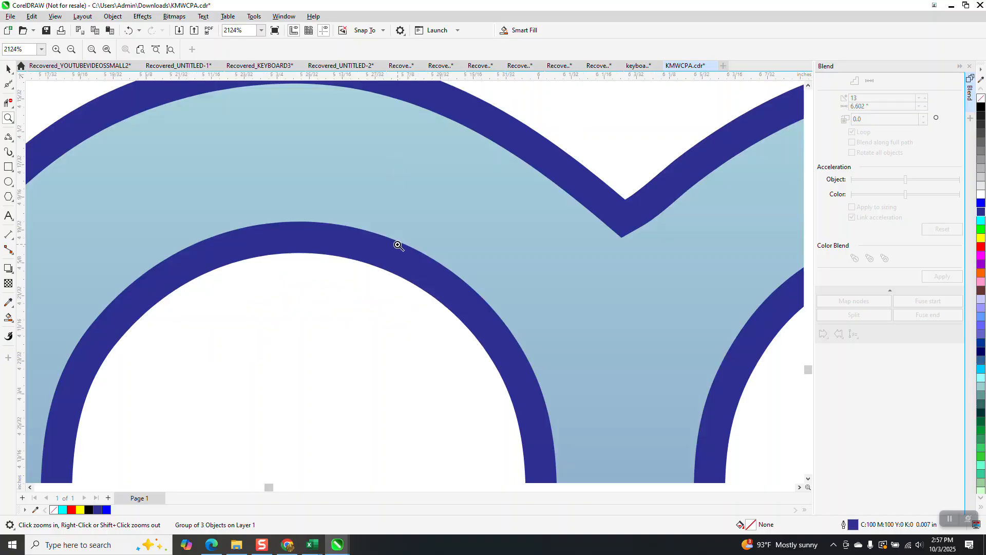
pyautogui.scroll(-6, 398, 244)
pyautogui.scroll(-5, 410, 237)
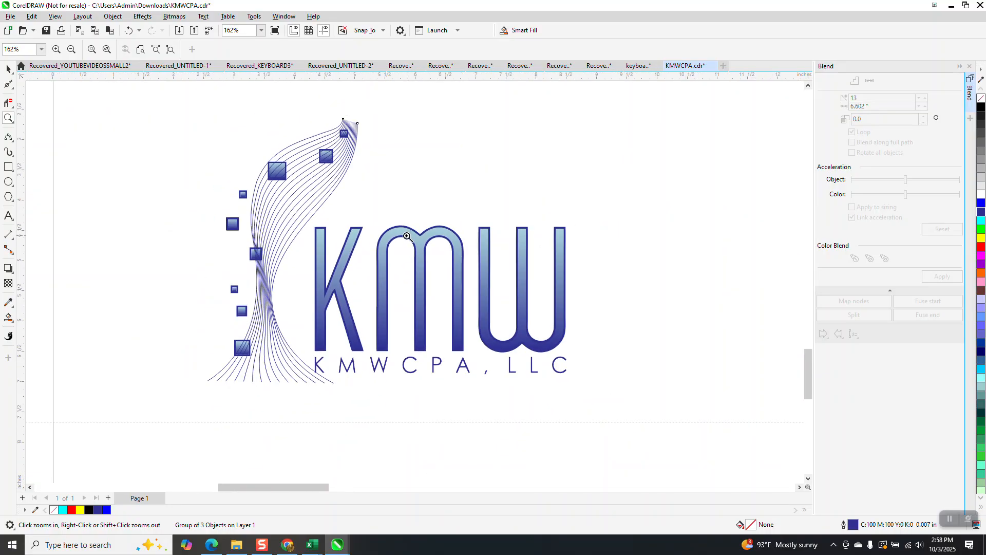
pyautogui.moveTo(380, 160); pyautogui.dragTo(381, 161)
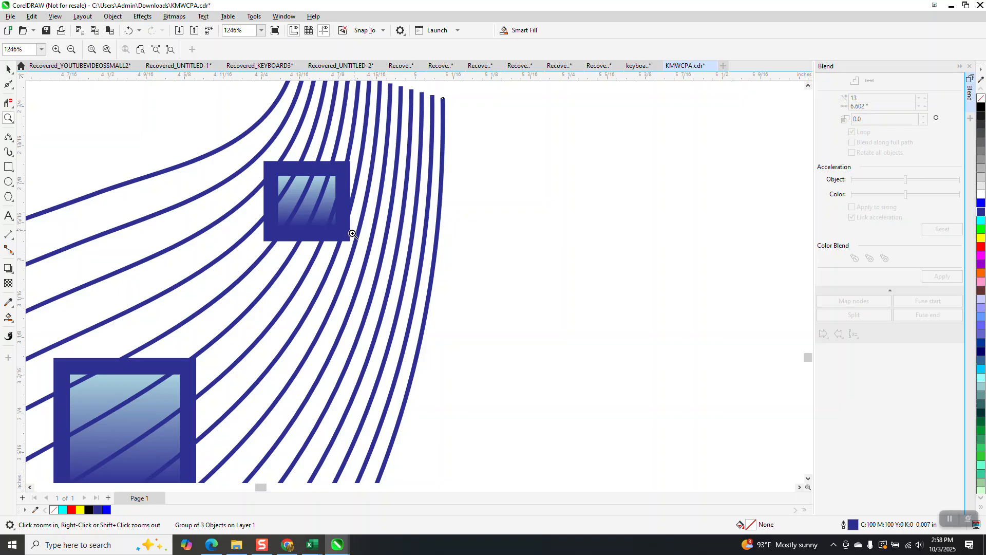
pyautogui.scroll(-7, 353, 234)
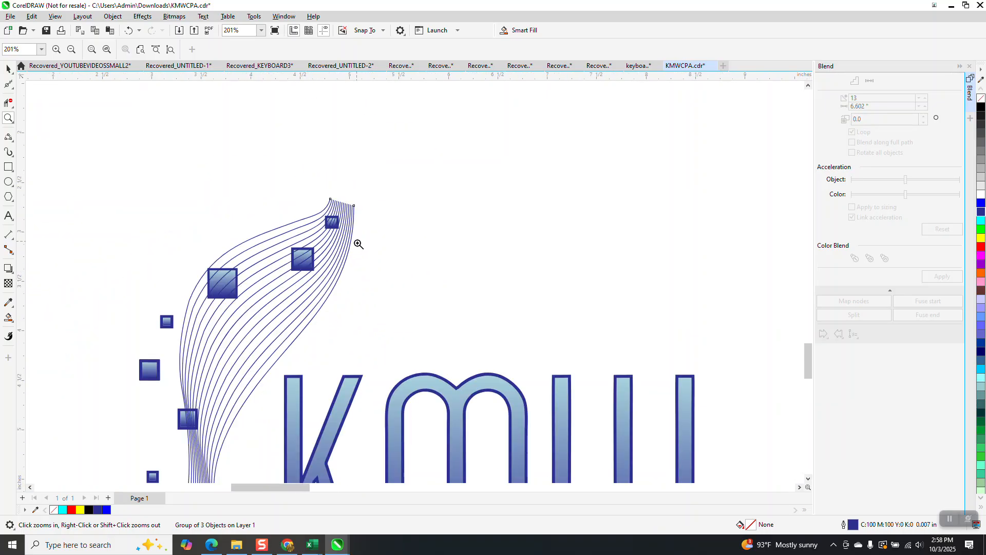
pyautogui.scroll(-4, 375, 246)
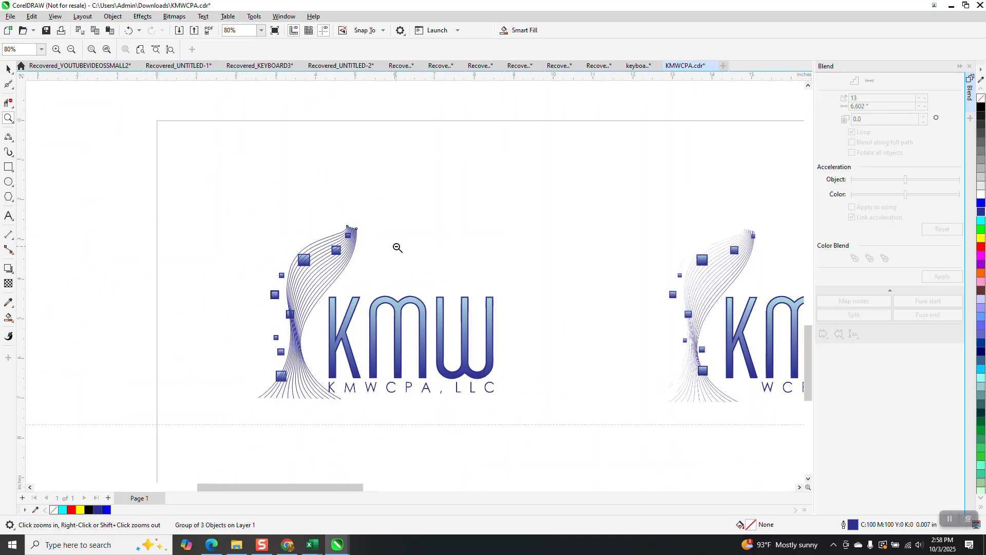